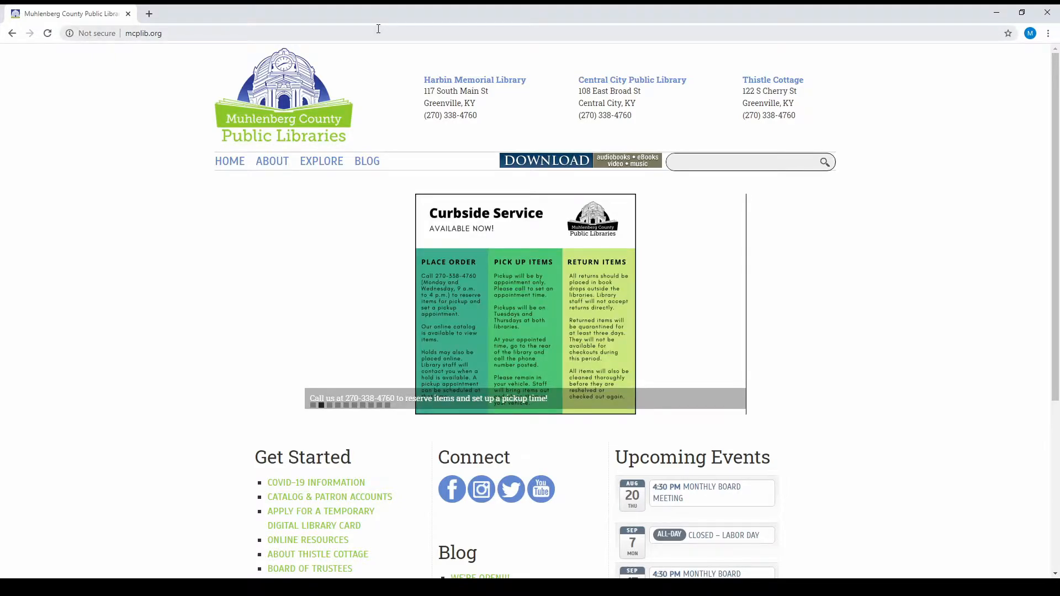
Open Google Drive at drive.google.com and show the options for creating a new Google Docs document
click(383, 31)
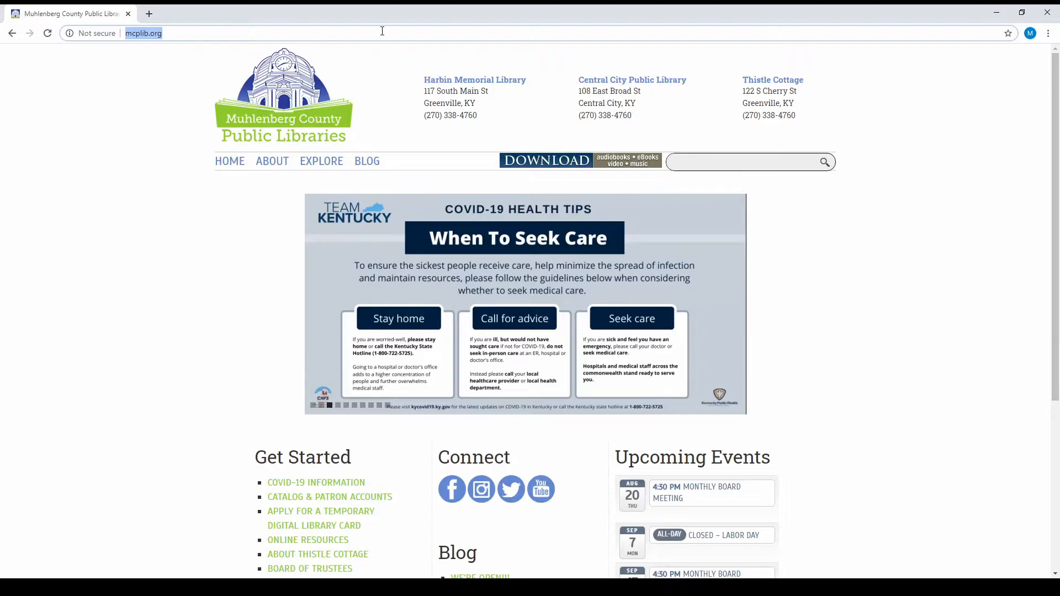
text(dri)
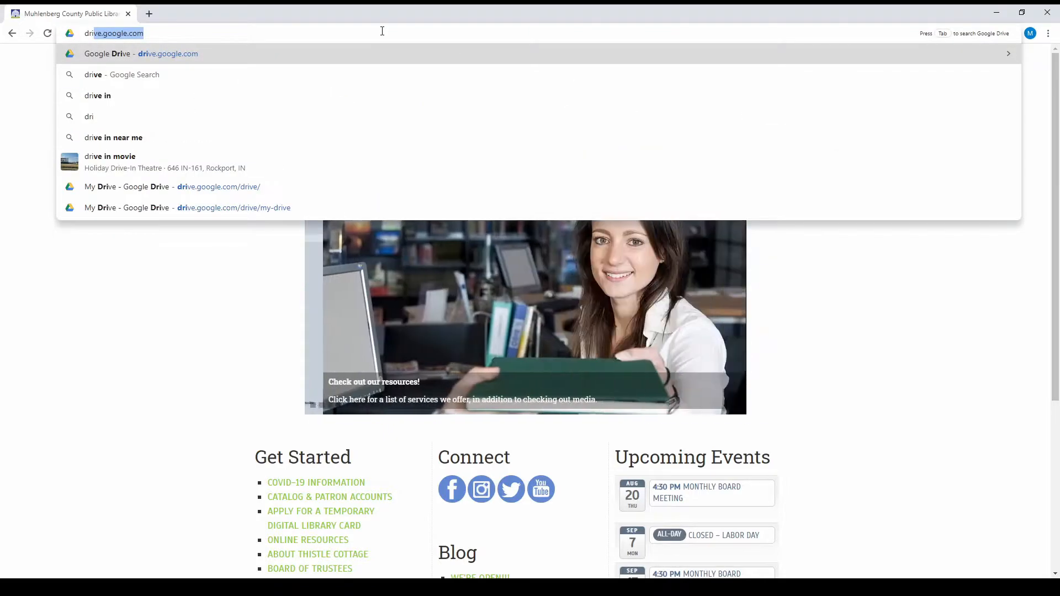
text(ve.google.com/)
key(Return)
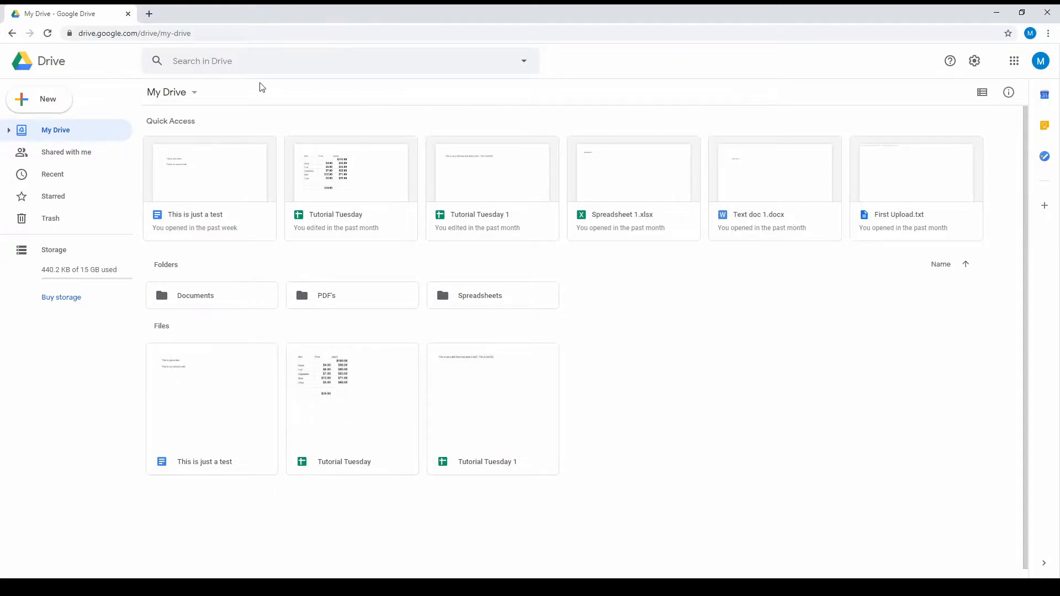
click(55, 103)
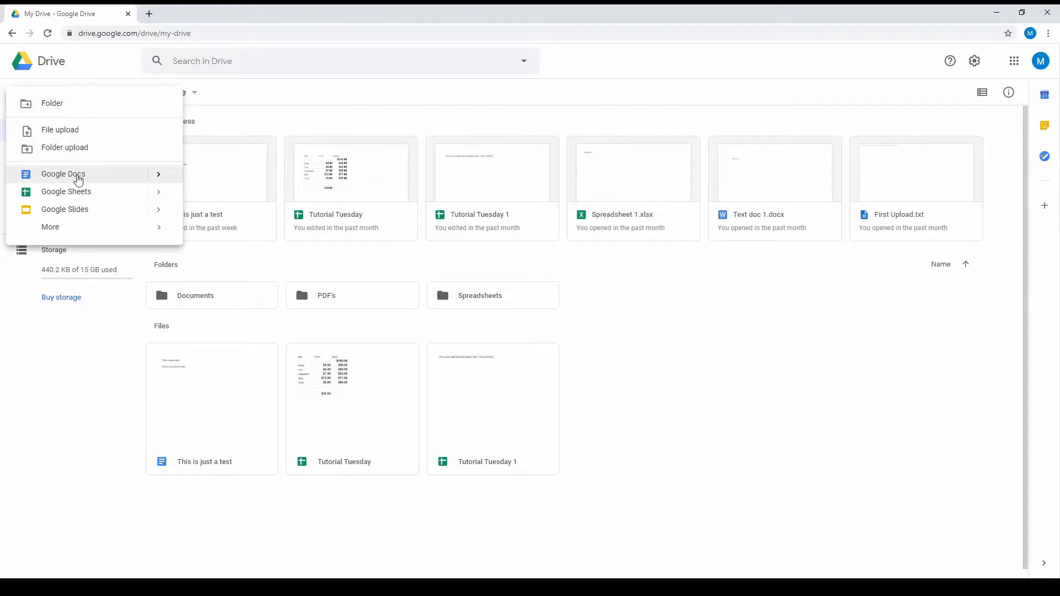
mouse_move(158, 178)
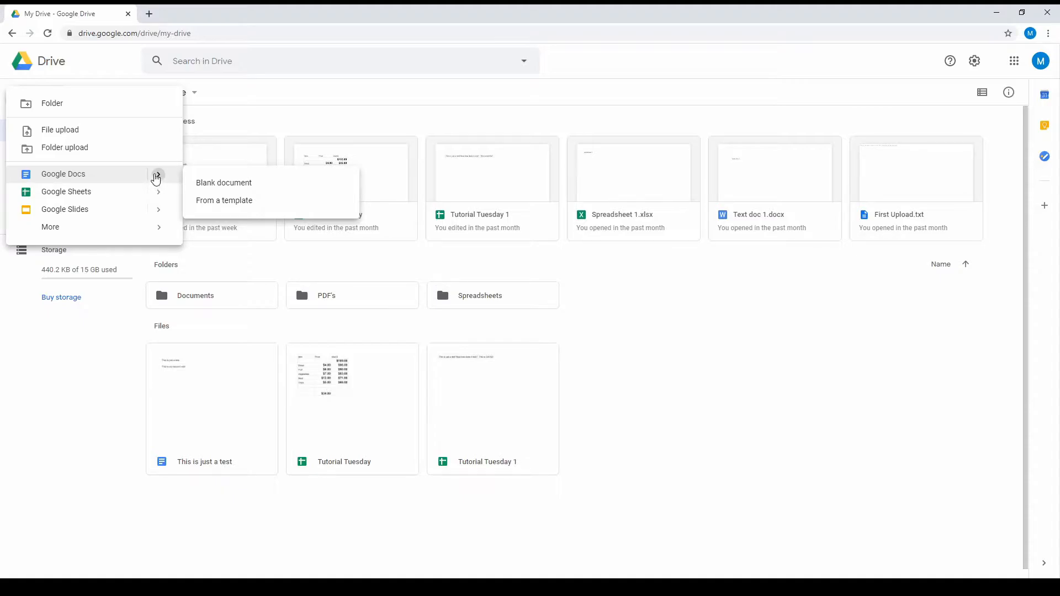
Go to docs.google.com and create a blank document
click(241, 33)
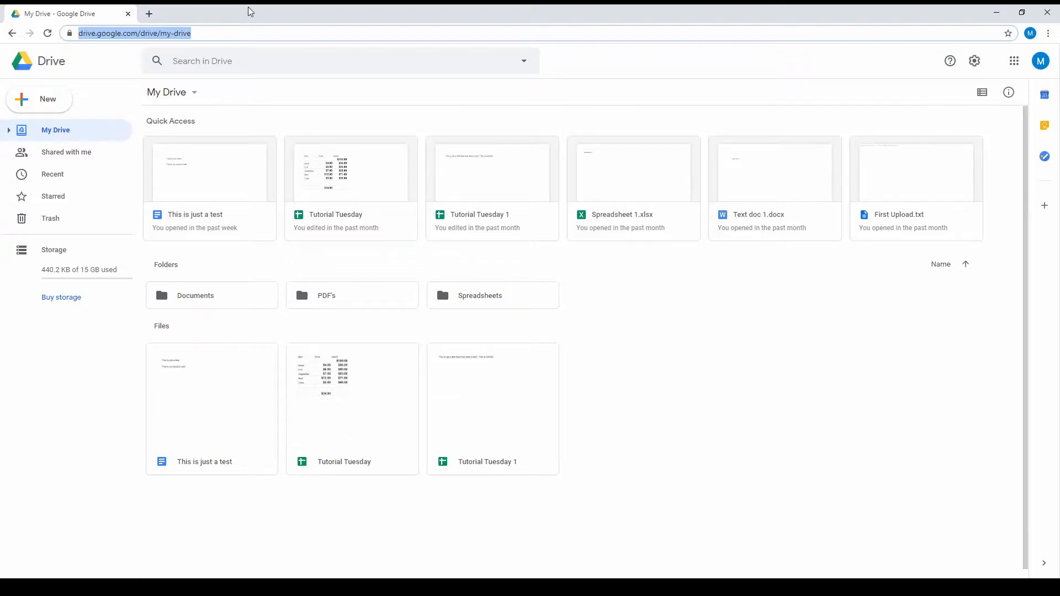
text(docs.google.com)
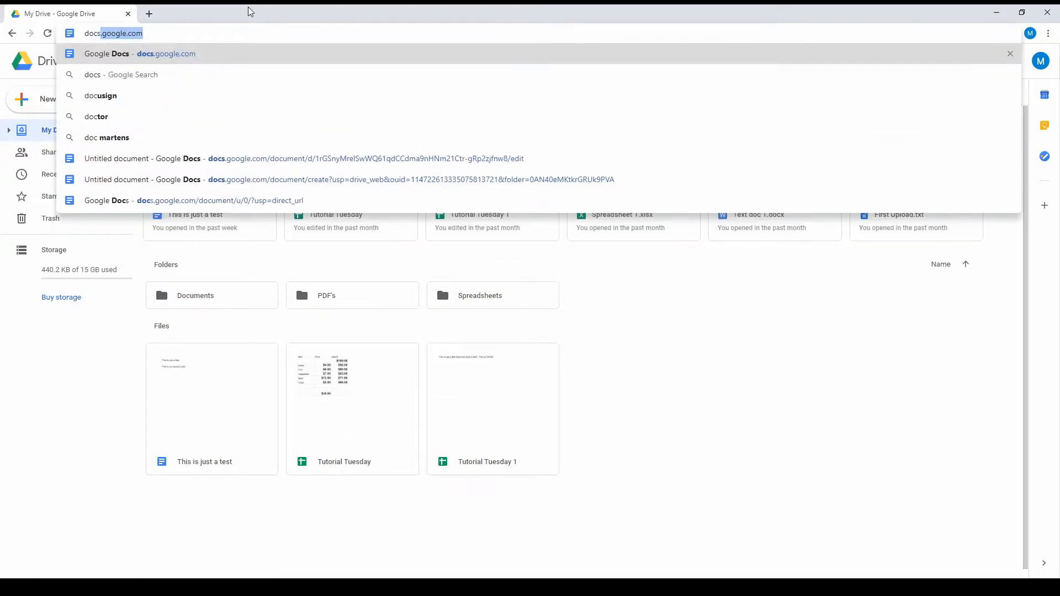
key(Return)
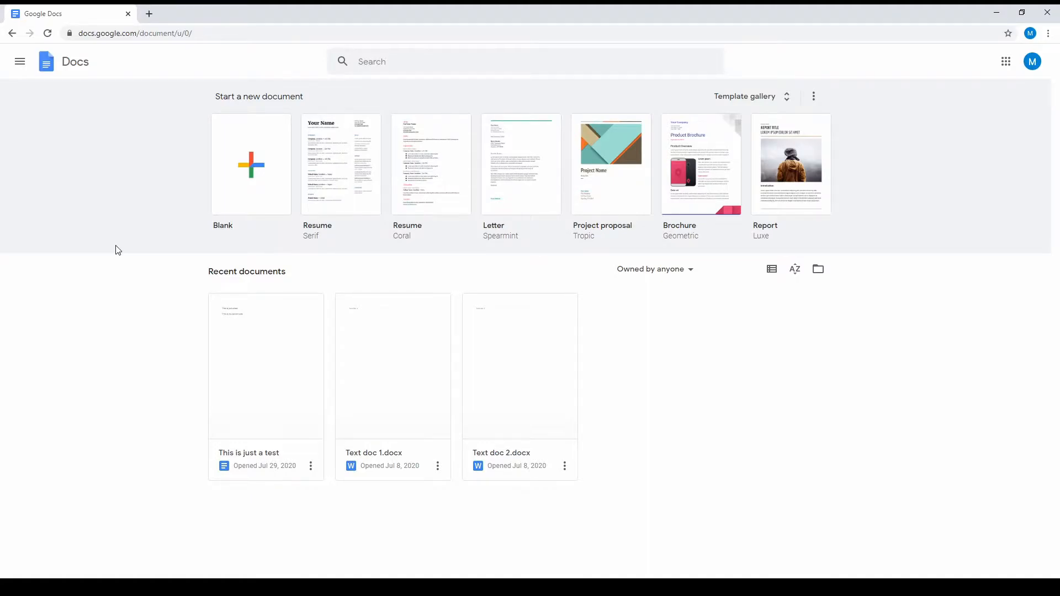
click(255, 172)
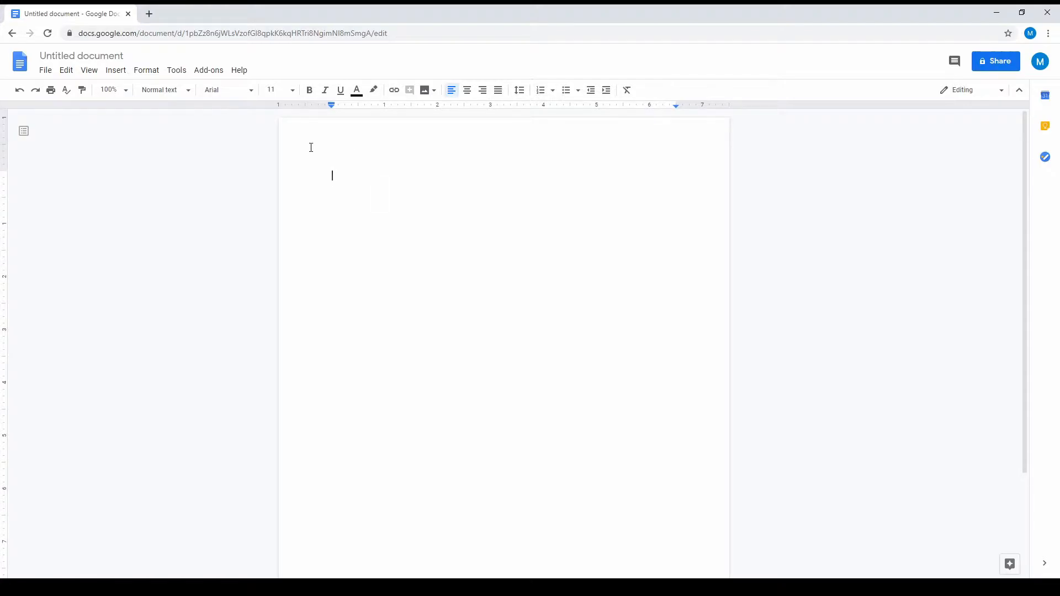
Rename the blank document as "My first Google Doc"
click(109, 55)
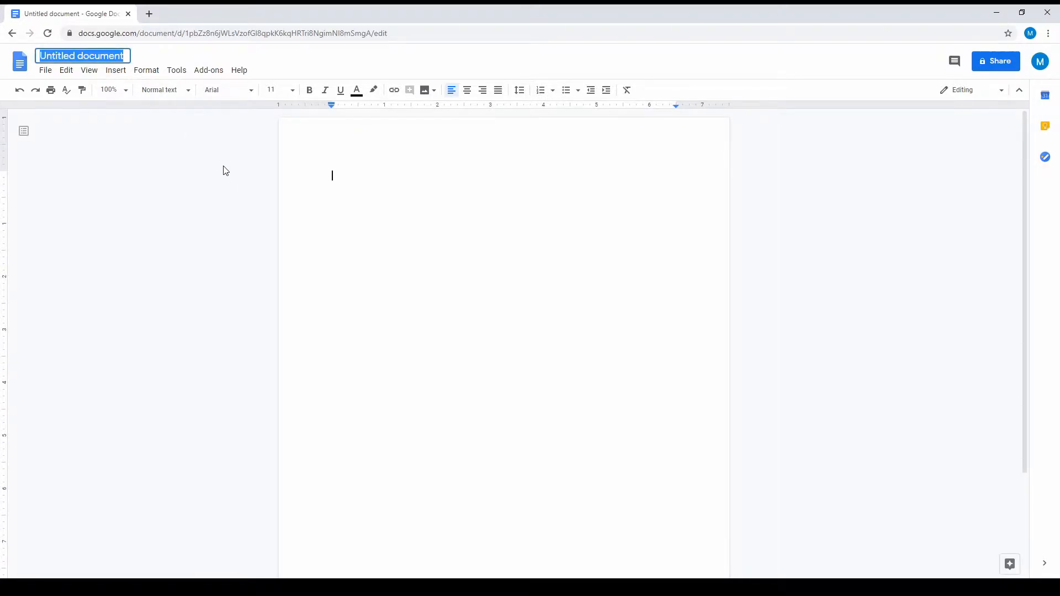
text(My first)
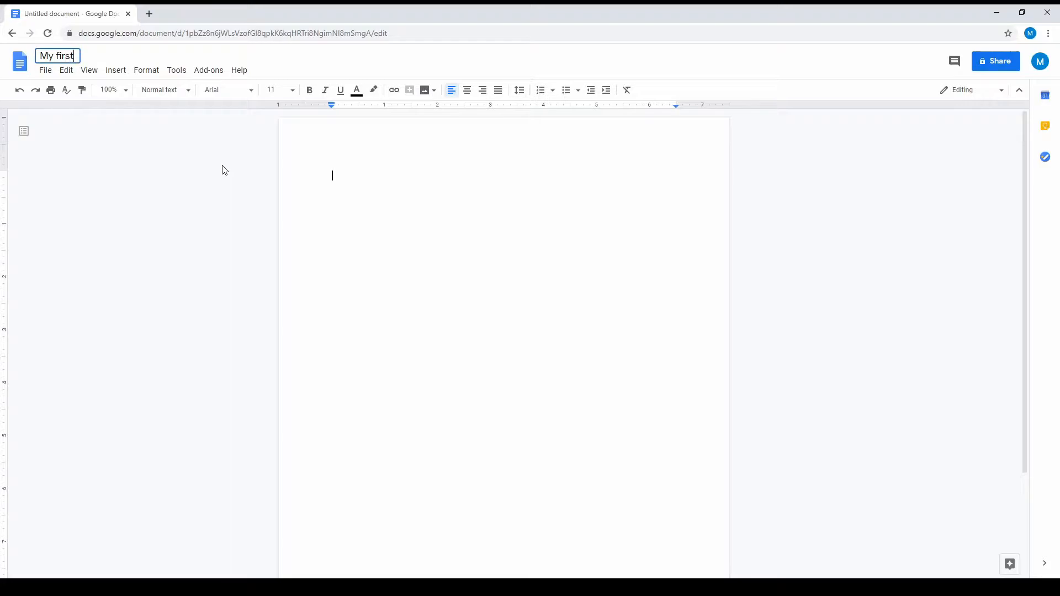
text( Google DSoc)
key(BackSpace)
key(BackSpace)
key(BackSpace)
text(oc)
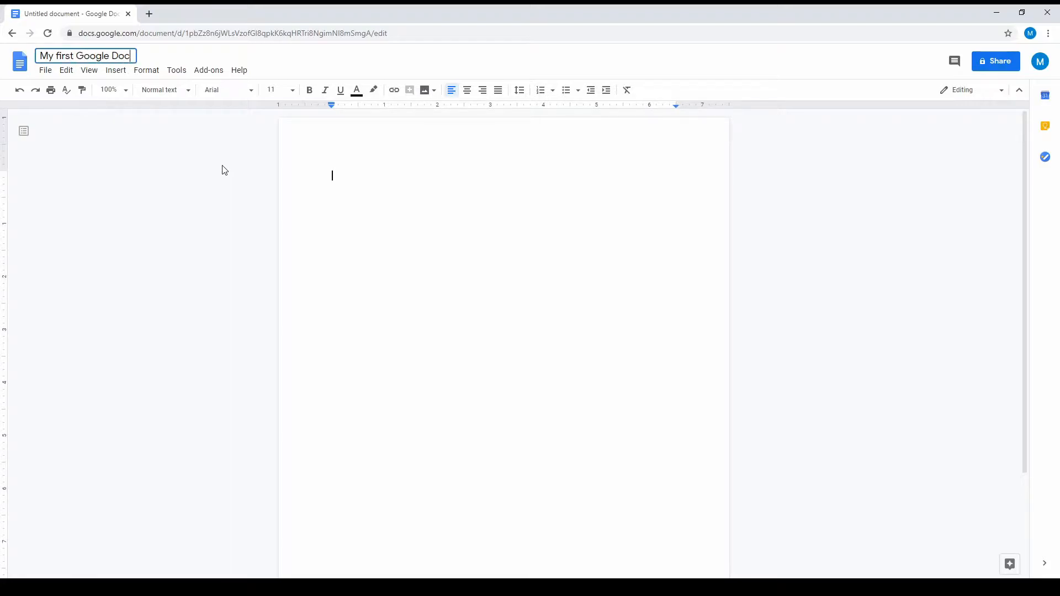
click(418, 212)
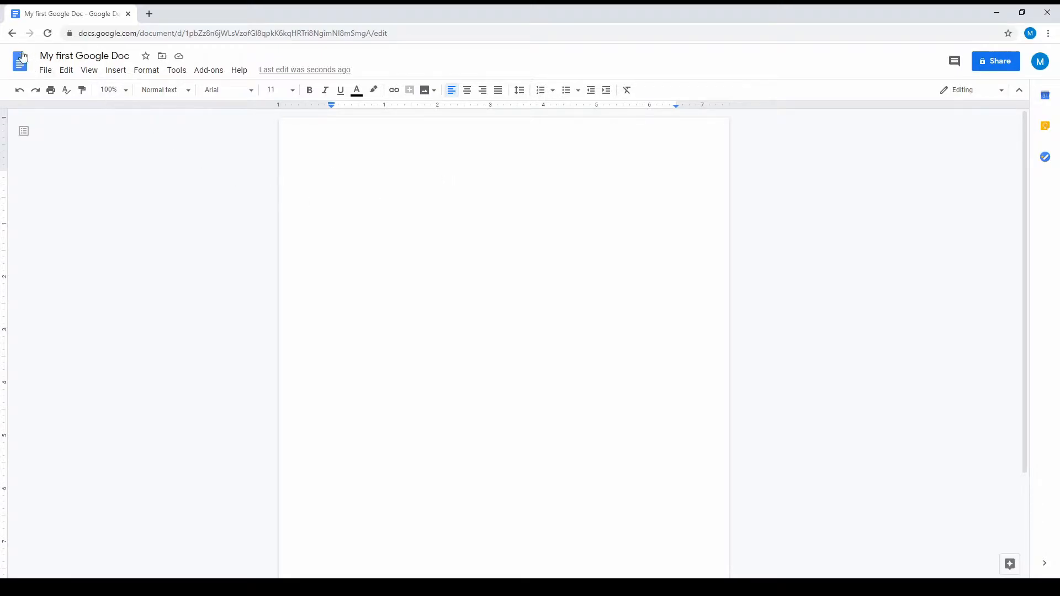
Return to the Docs home page and browse the categories in the full template gallery
click(13, 33)
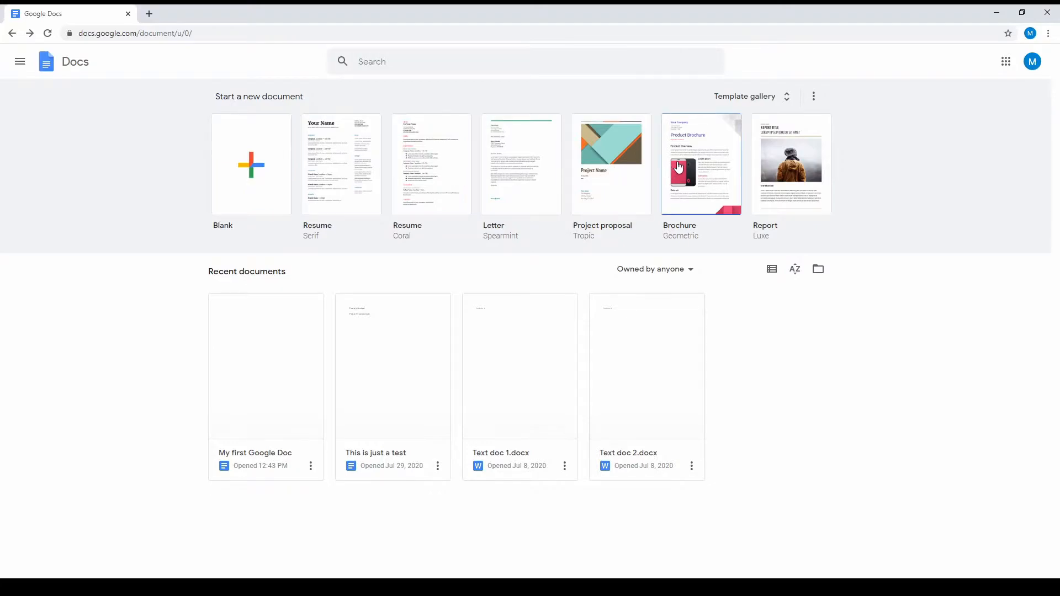
click(788, 104)
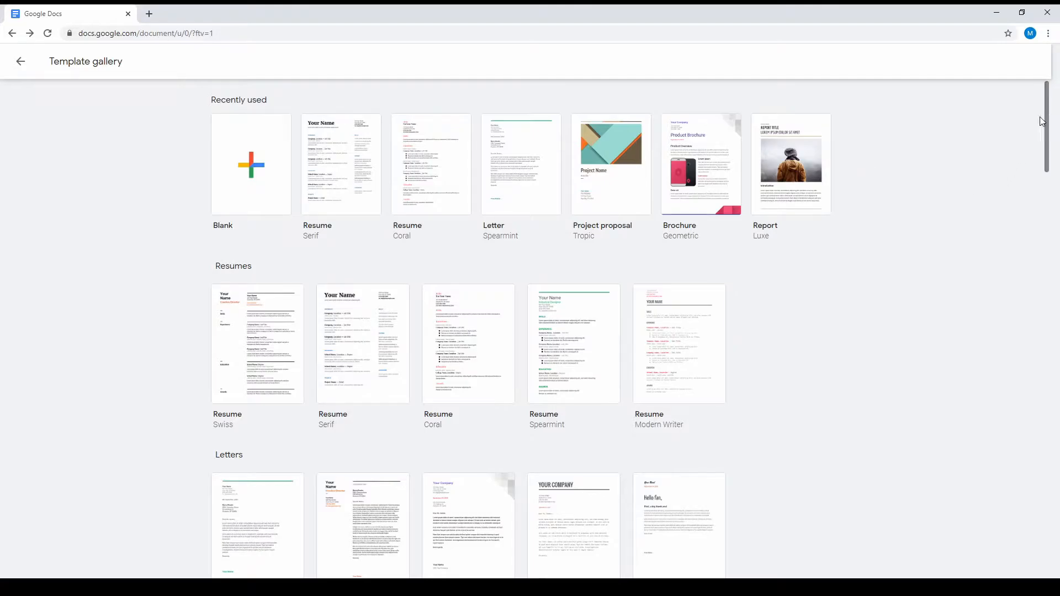
scroll(889, 232, down, 6)
scroll(904, 244, down, 4)
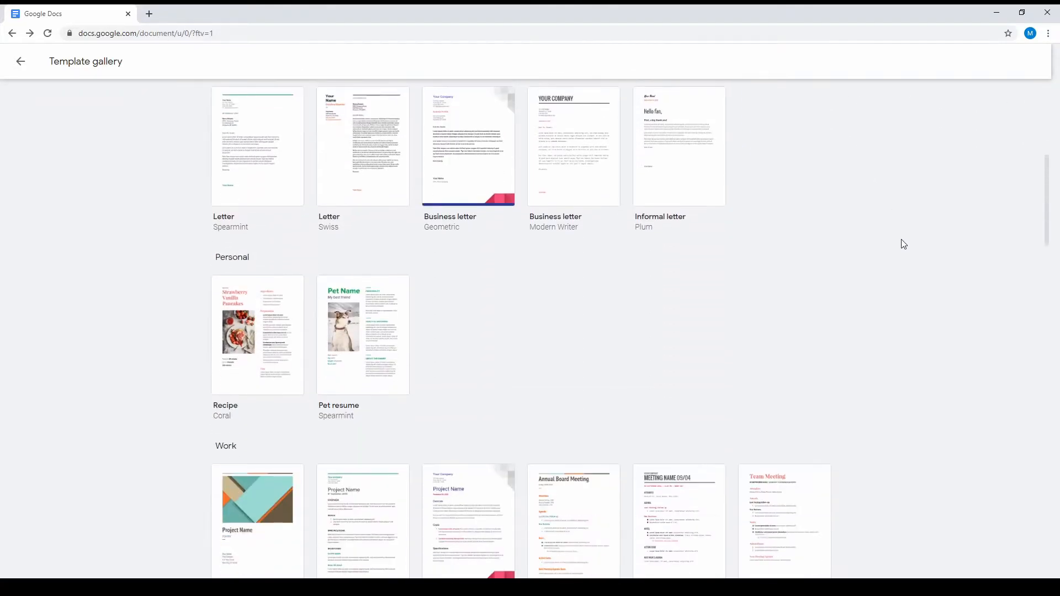
scroll(1049, 205, down, 3)
drag(1049, 209, 1059, 75)
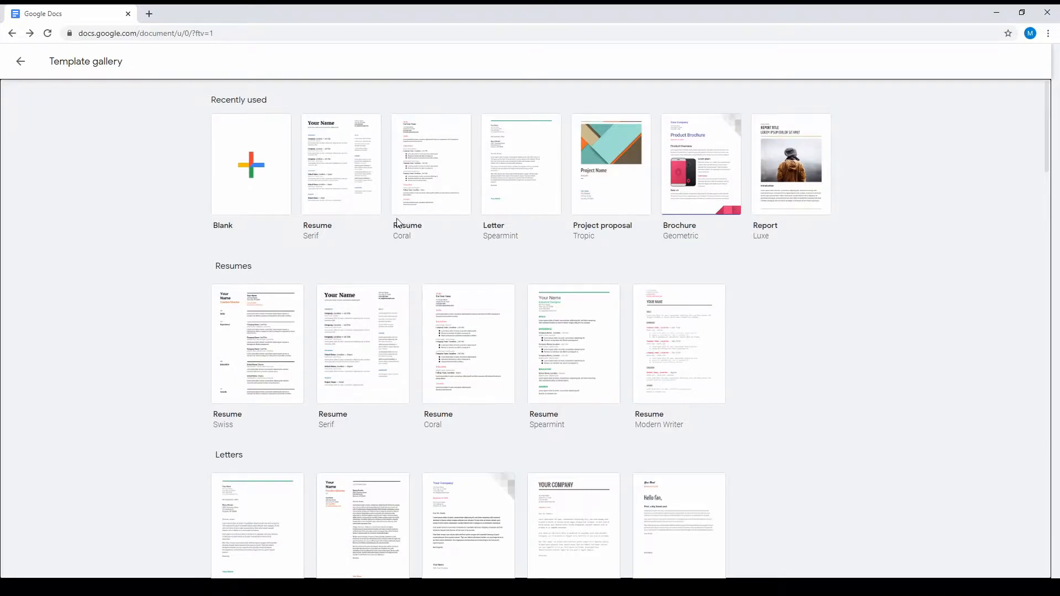
Create a resume from the Serif template and check its name and first company placeholders
click(354, 158)
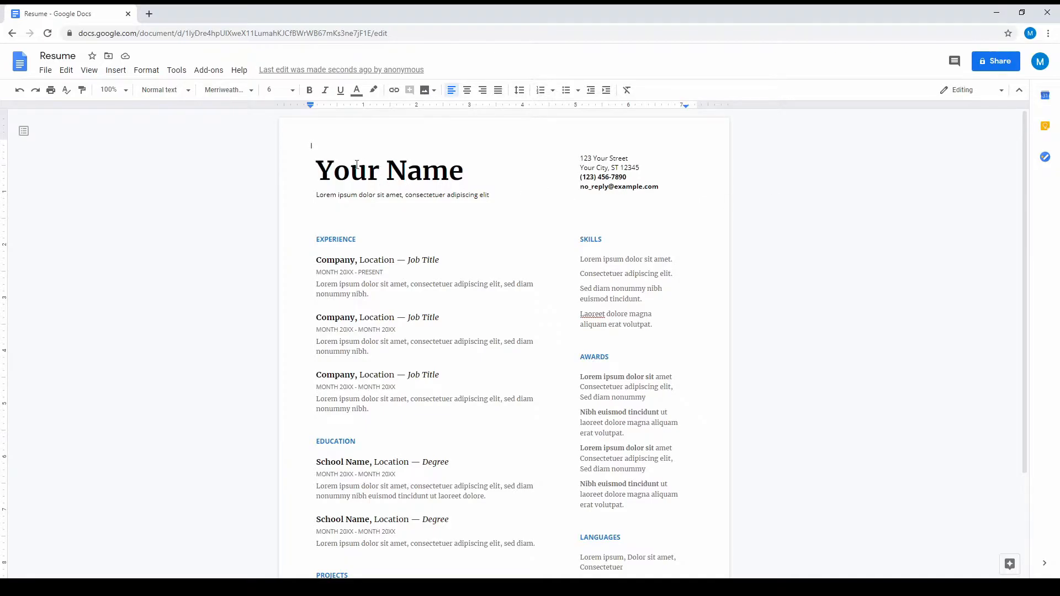
drag(318, 165, 461, 170)
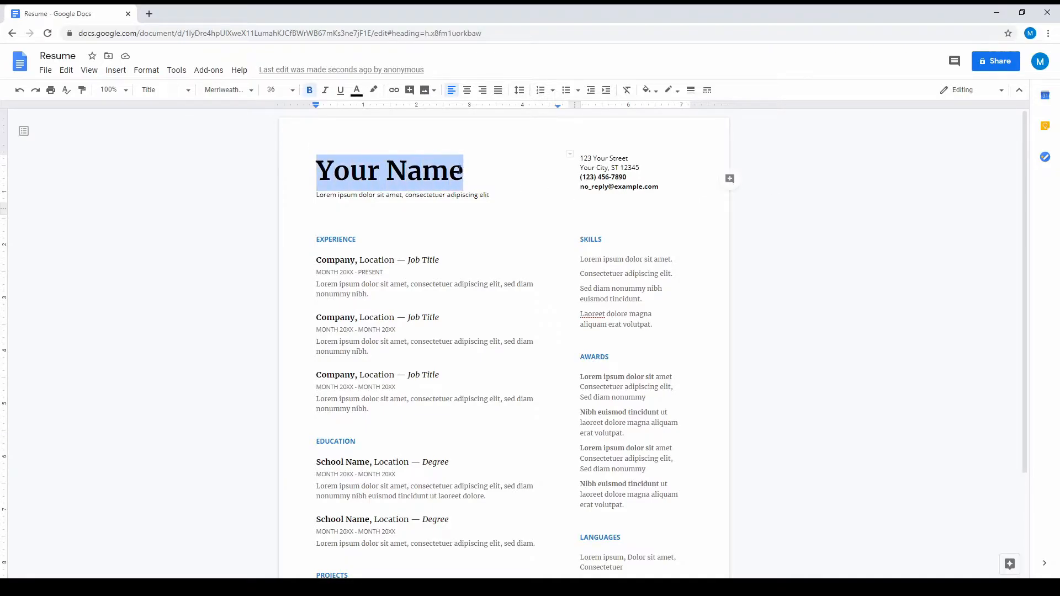
click(358, 262)
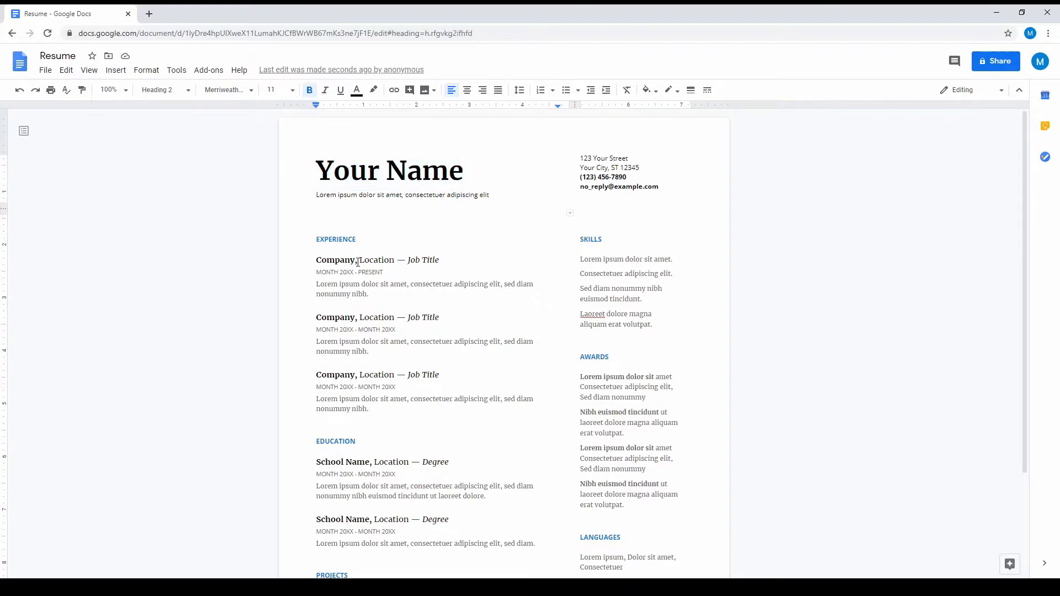
Return to the template gallery, create a resume from the Coral template and examine the formatting of its heading, address and experience text
click(12, 35)
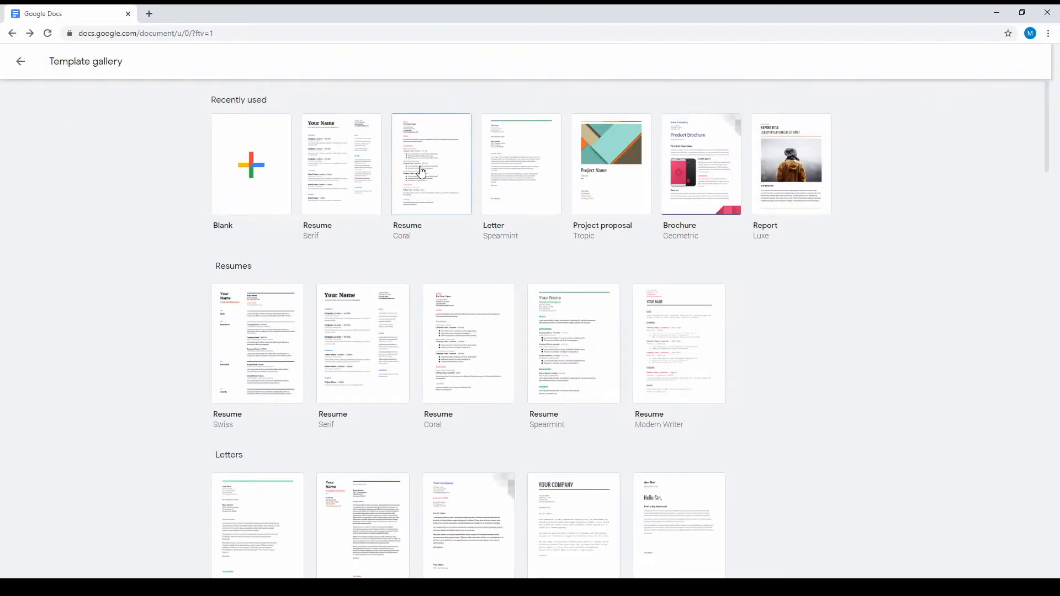
click(426, 164)
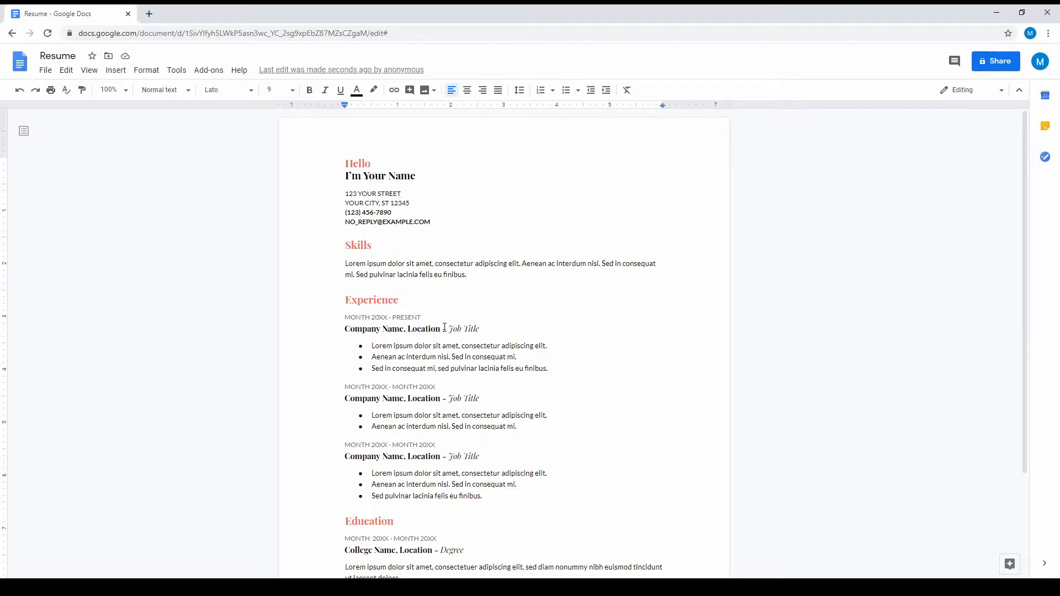
click(364, 162)
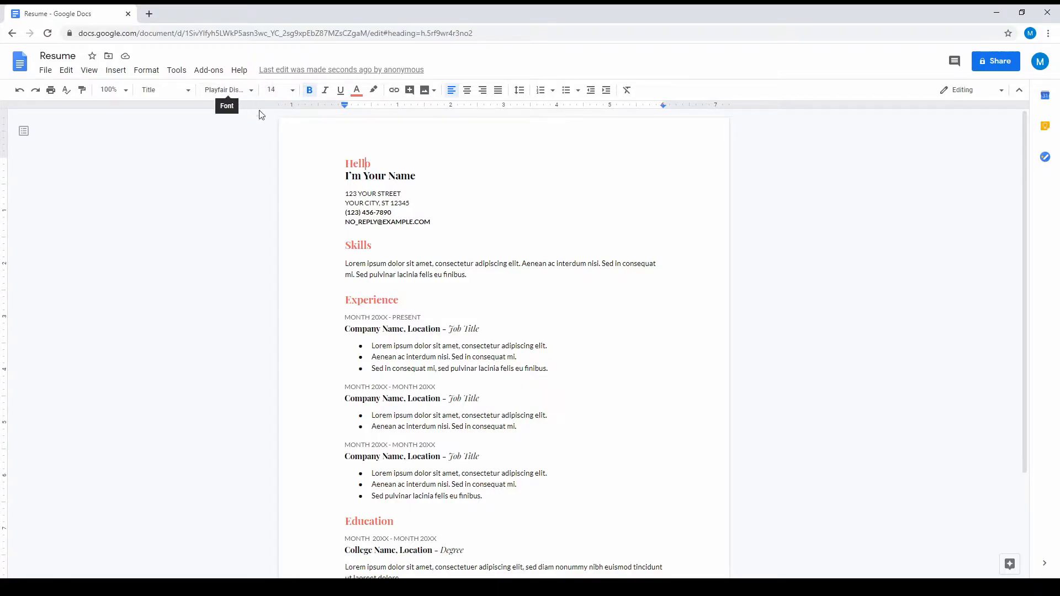
click(364, 194)
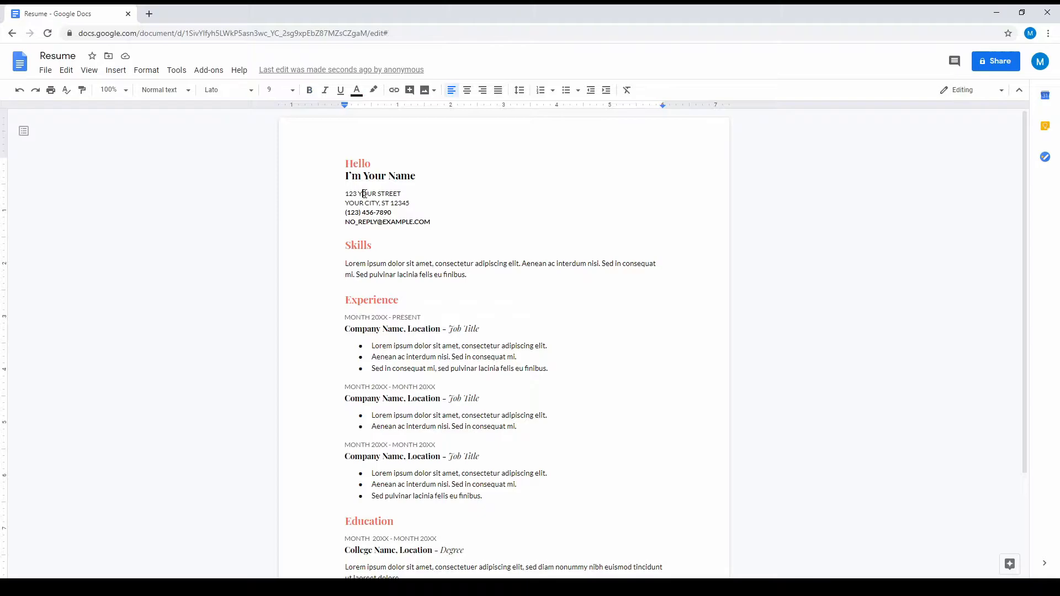
click(376, 176)
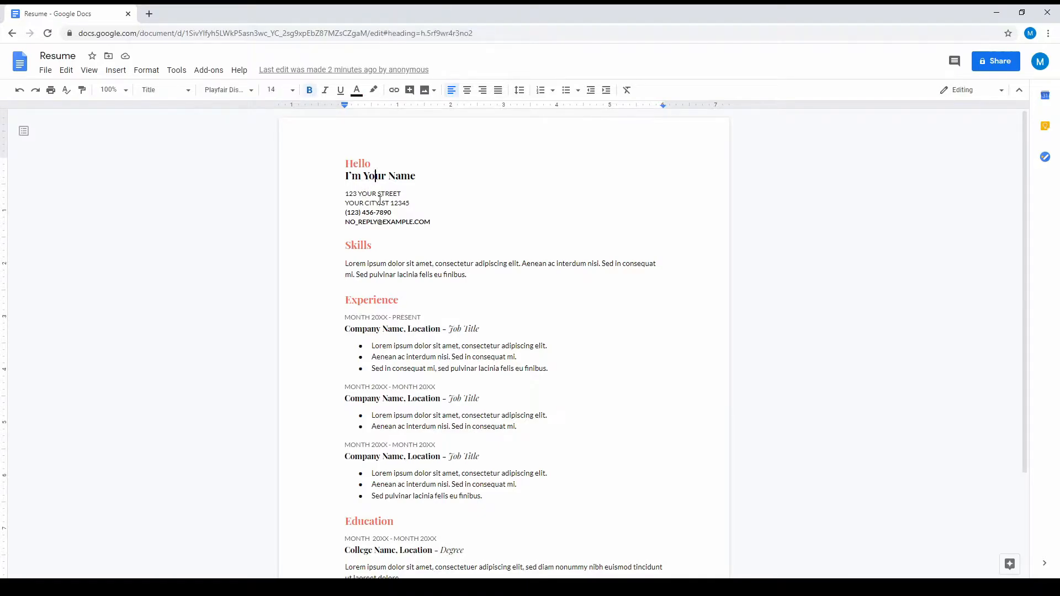
click(376, 300)
click(401, 345)
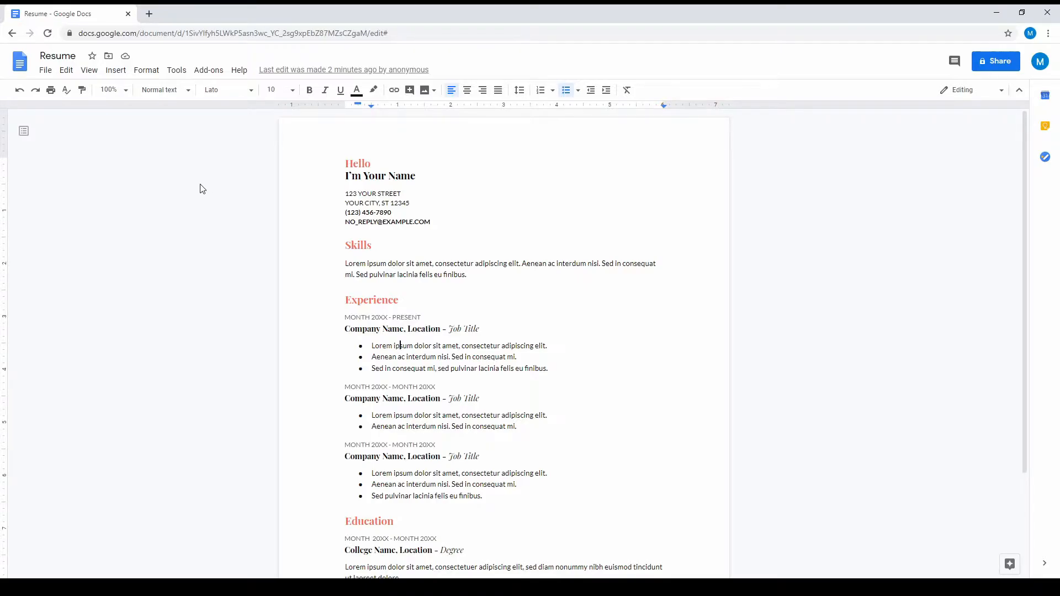
Go back to the template gallery and create a report from the Luxe template in the Education category
click(11, 34)
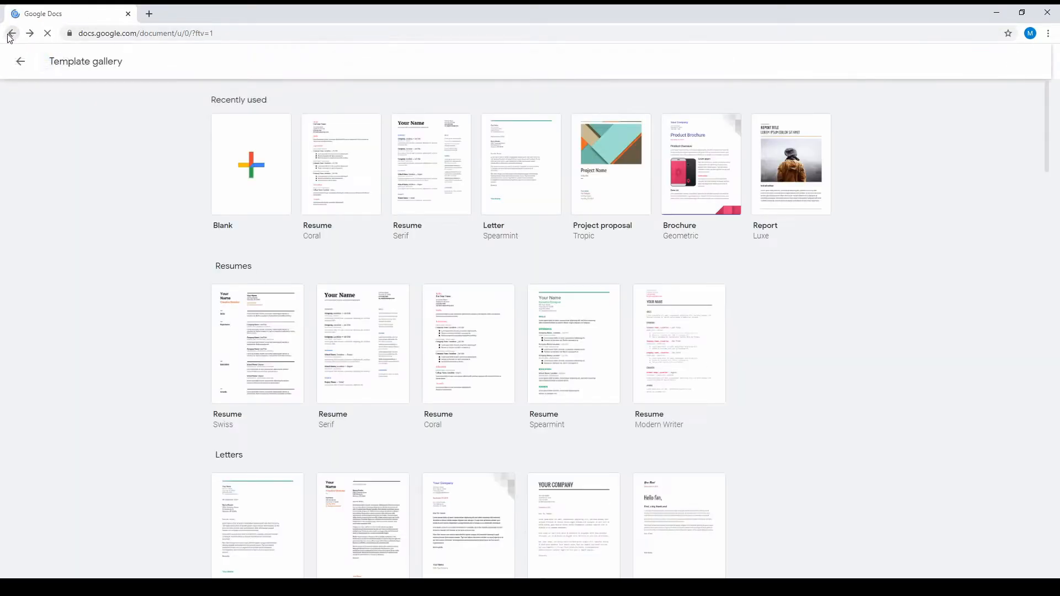
scroll(814, 317, down, 5)
scroll(827, 294, up, 5)
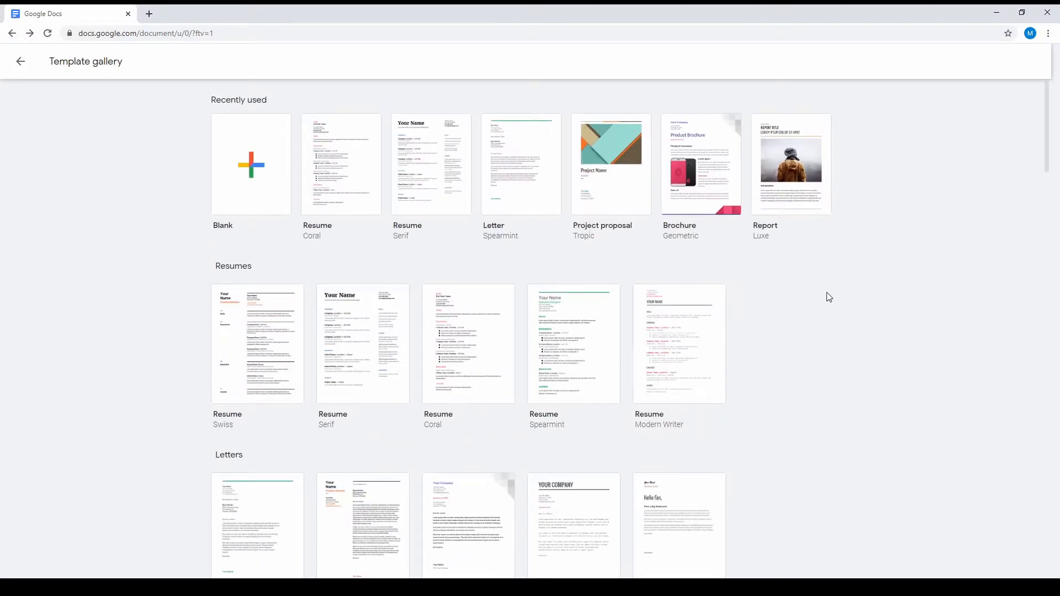
scroll(831, 301, down, 4)
scroll(831, 305, down, 15)
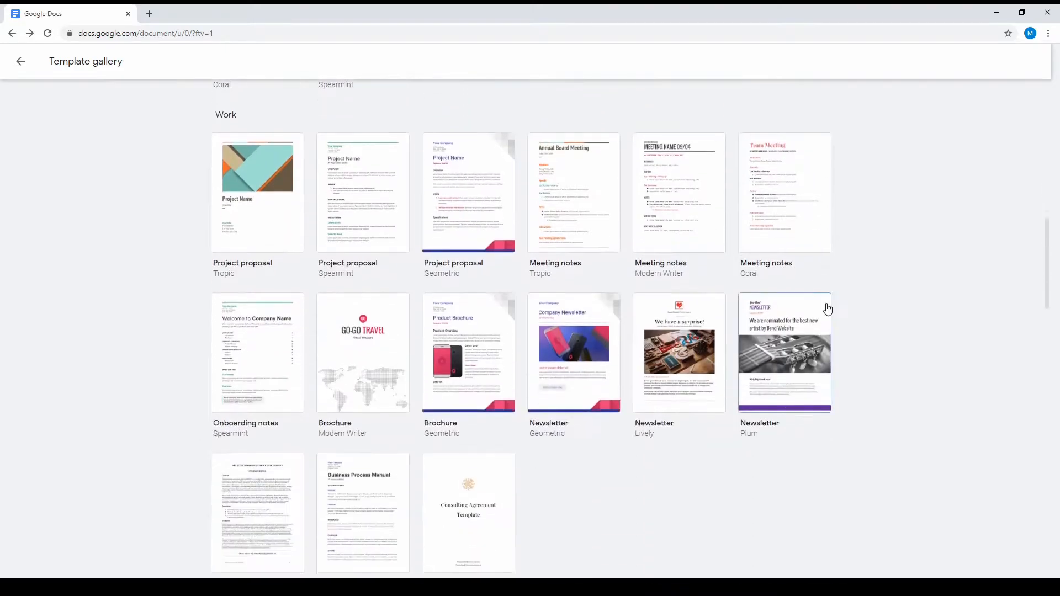
scroll(832, 309, down, 13)
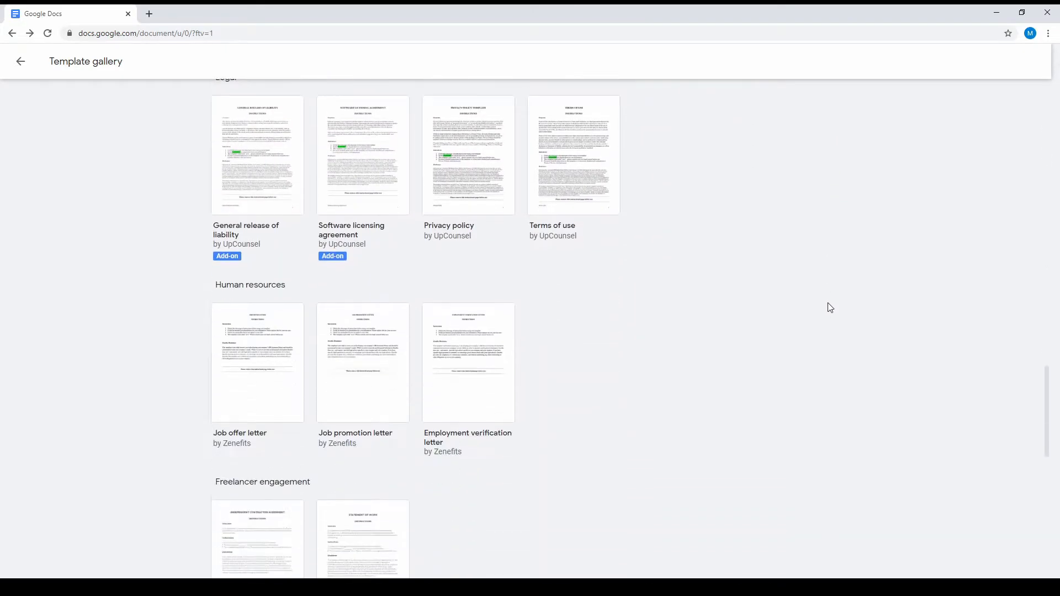
scroll(829, 309, down, 5)
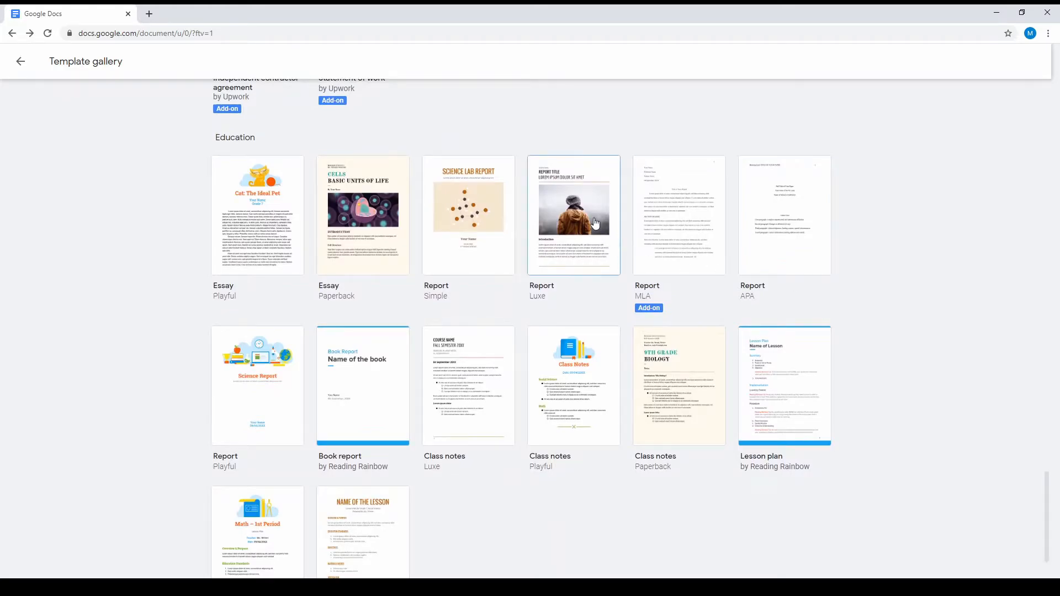
click(572, 220)
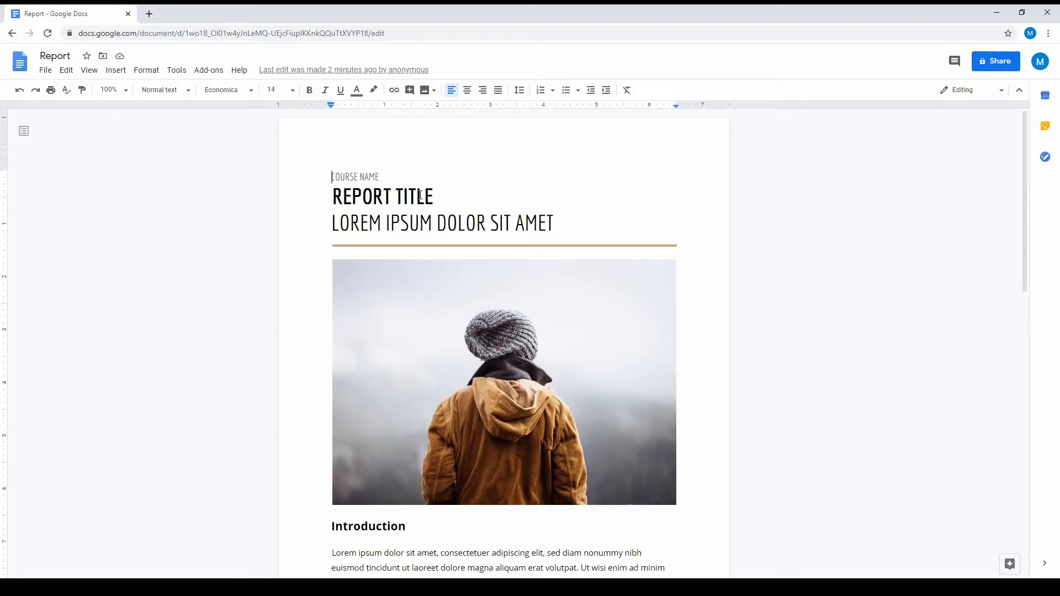
Examine the report's title, introduction and second-page placeholder text
mouse_move(1023, 128)
mouse_down()
mouse_move(1025, 155)
mouse_move(1024, 133)
mouse_up()
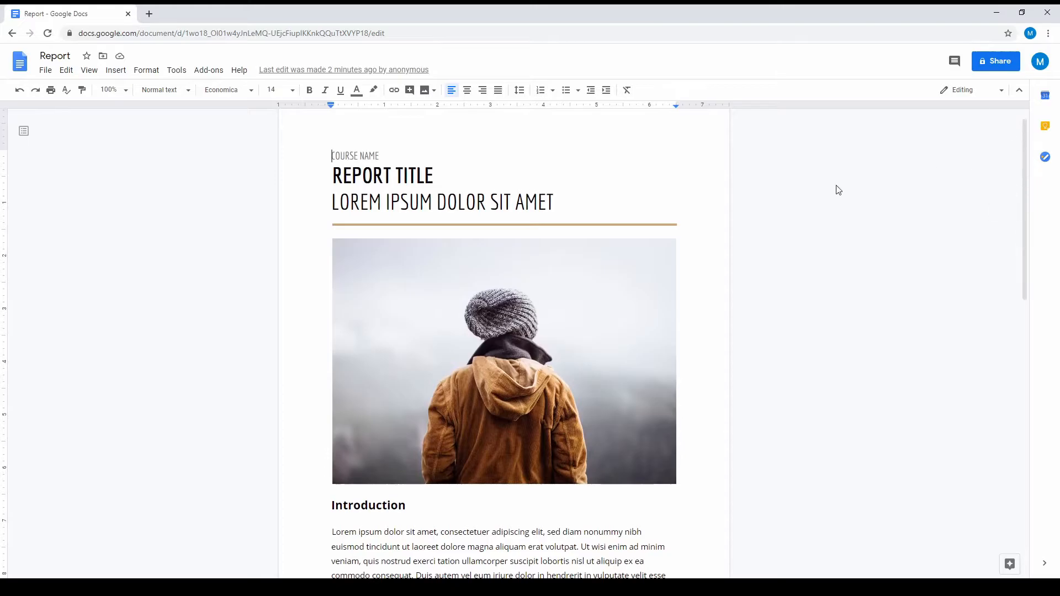
click(342, 176)
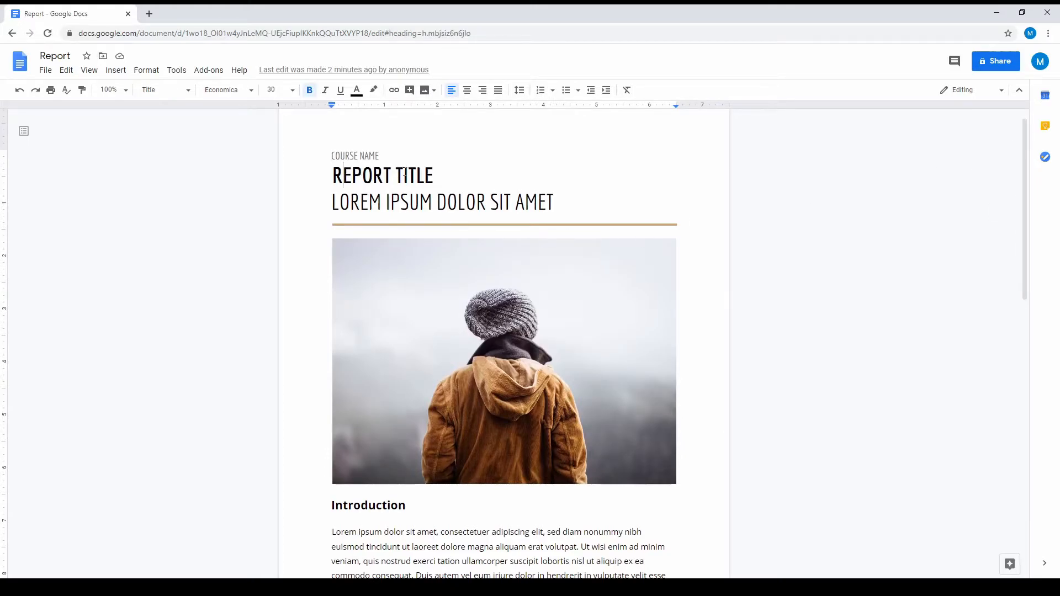
scroll(1028, 137, down, 6)
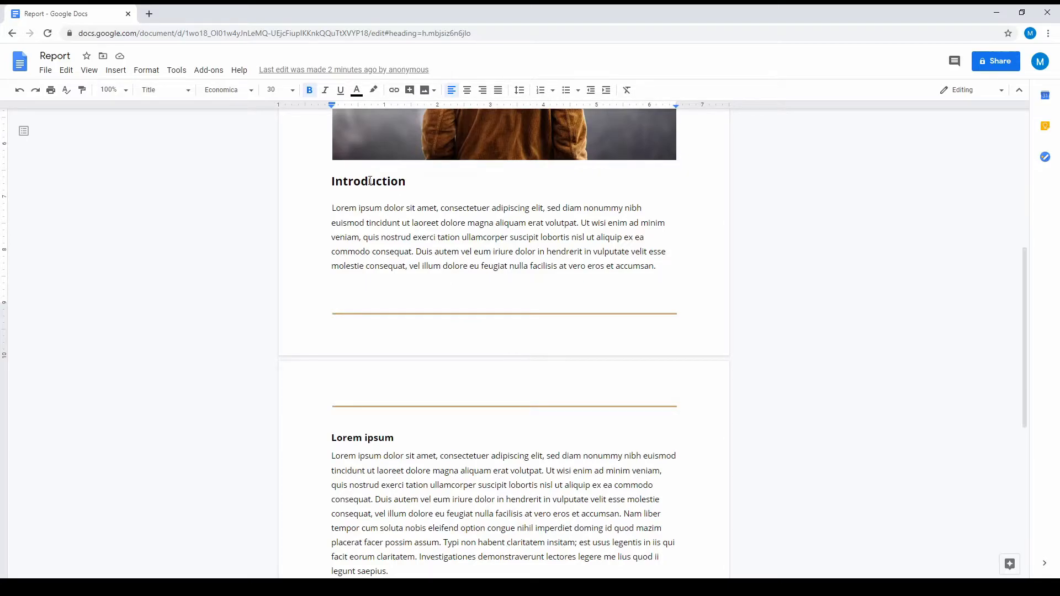
Look over the rest of the report's second page, and return to the template gallery to create a blank document
drag(1022, 257, 1034, 375)
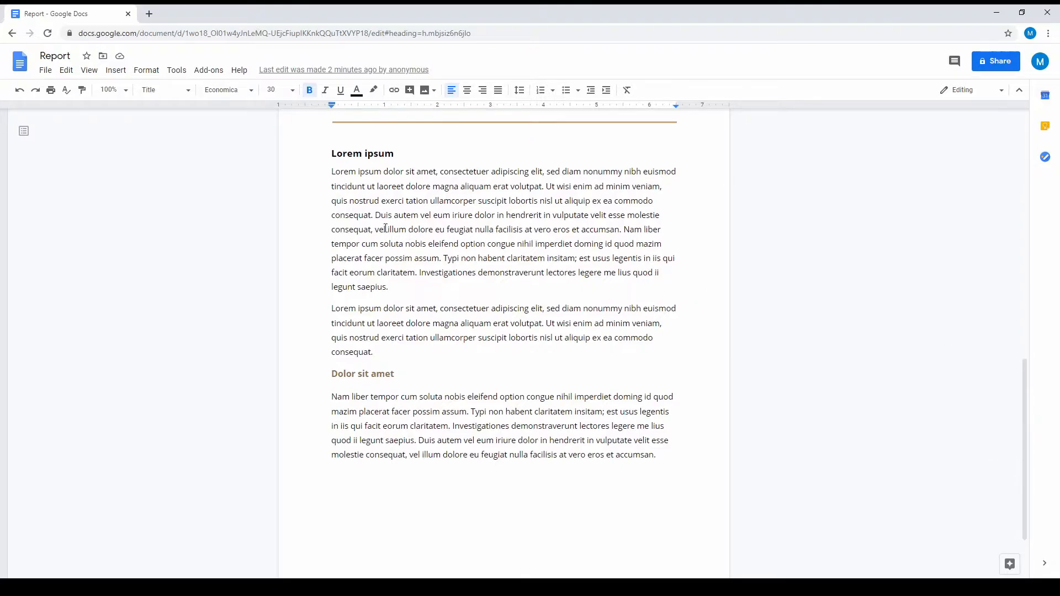
scroll(472, 287, down, 2)
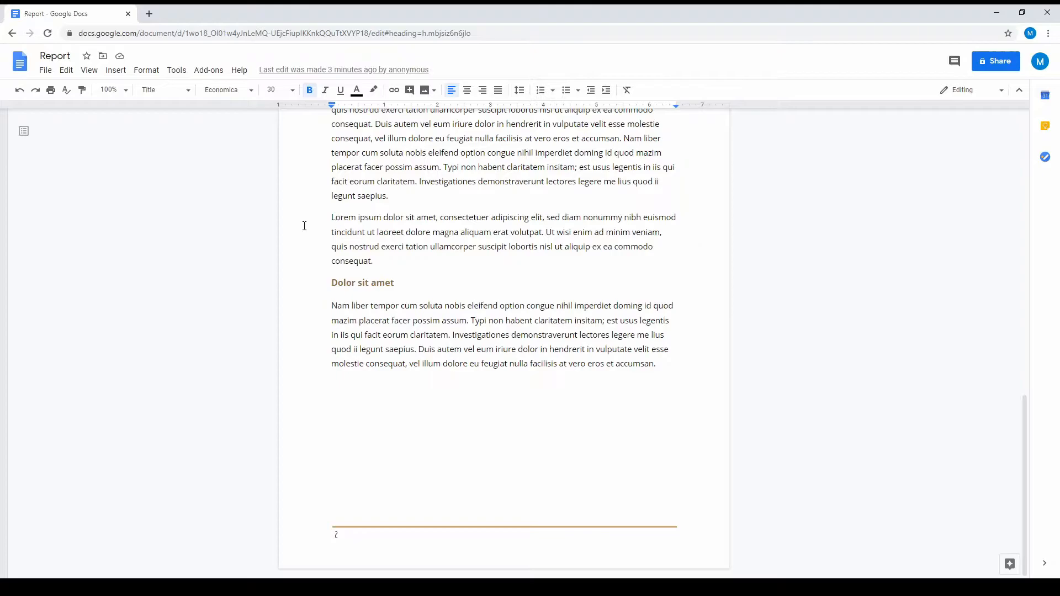
click(12, 33)
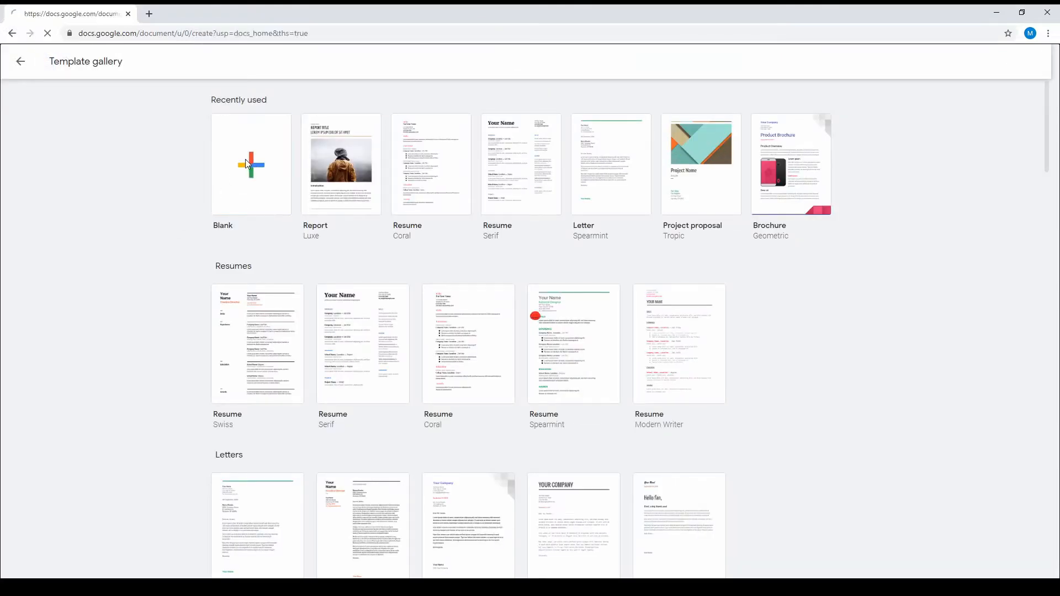
click(247, 164)
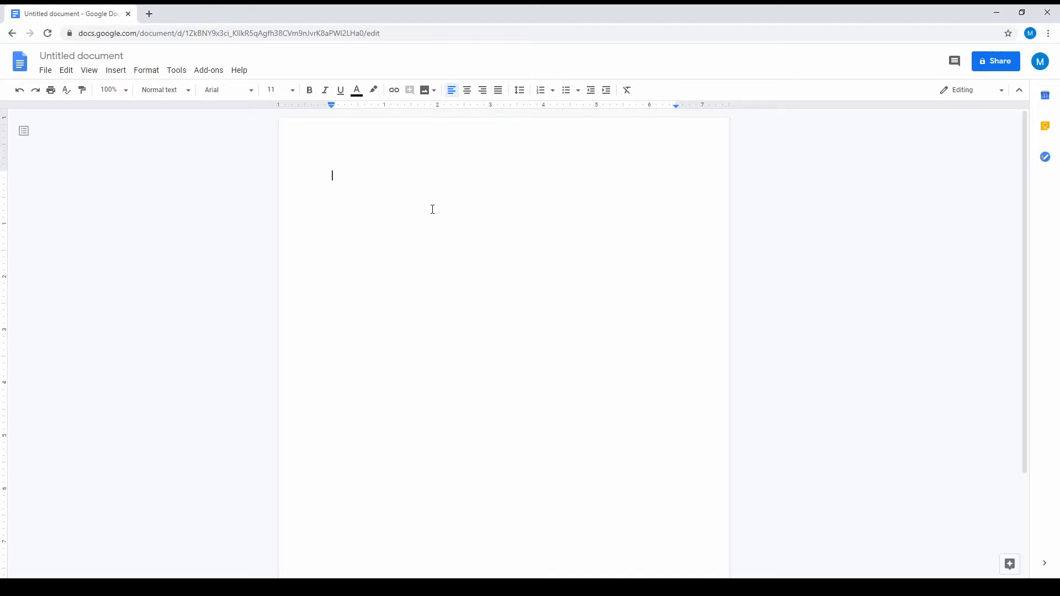
Rename the untitled document as Tutorial Tuesday Doc
click(98, 55)
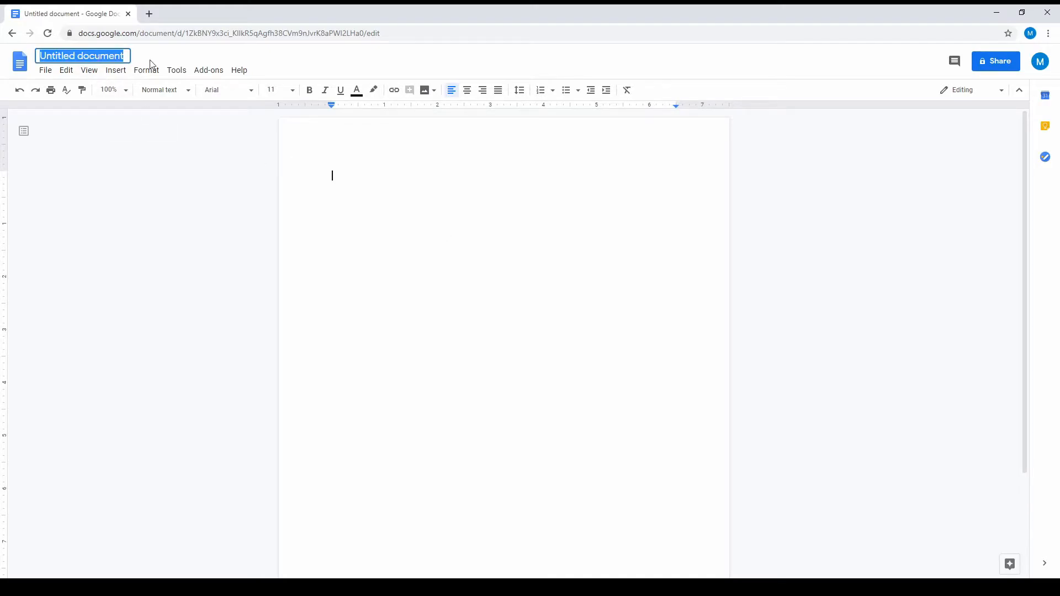
text(Tu)
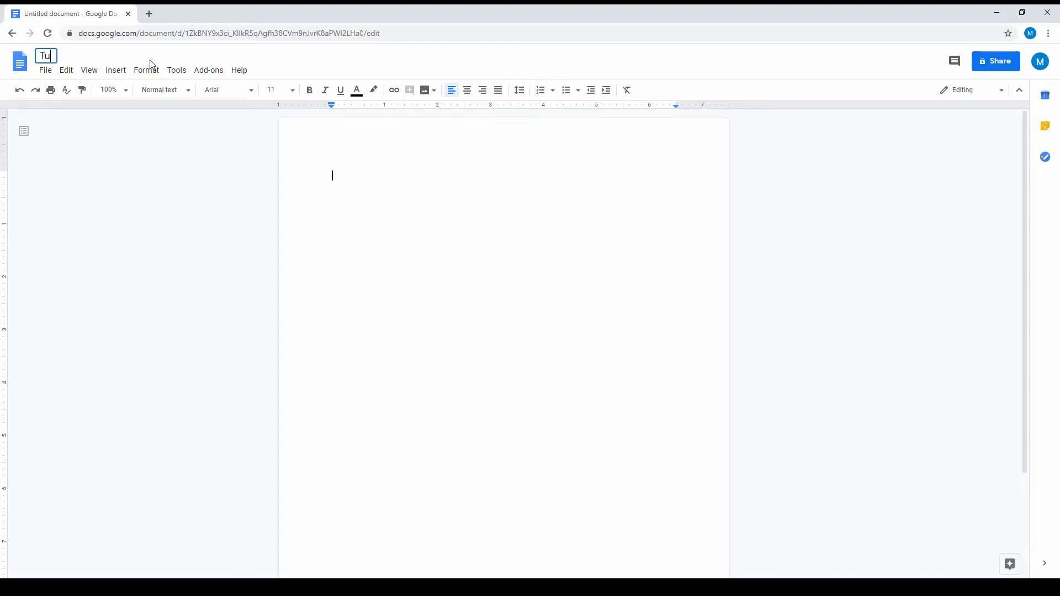
text(torial Tuesday Doc)
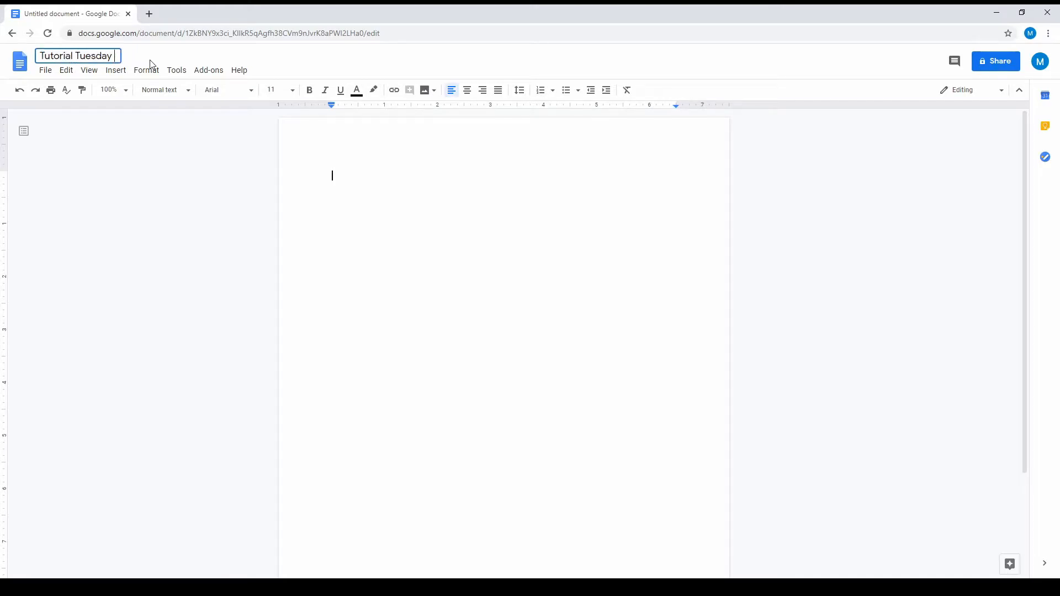
key(Return)
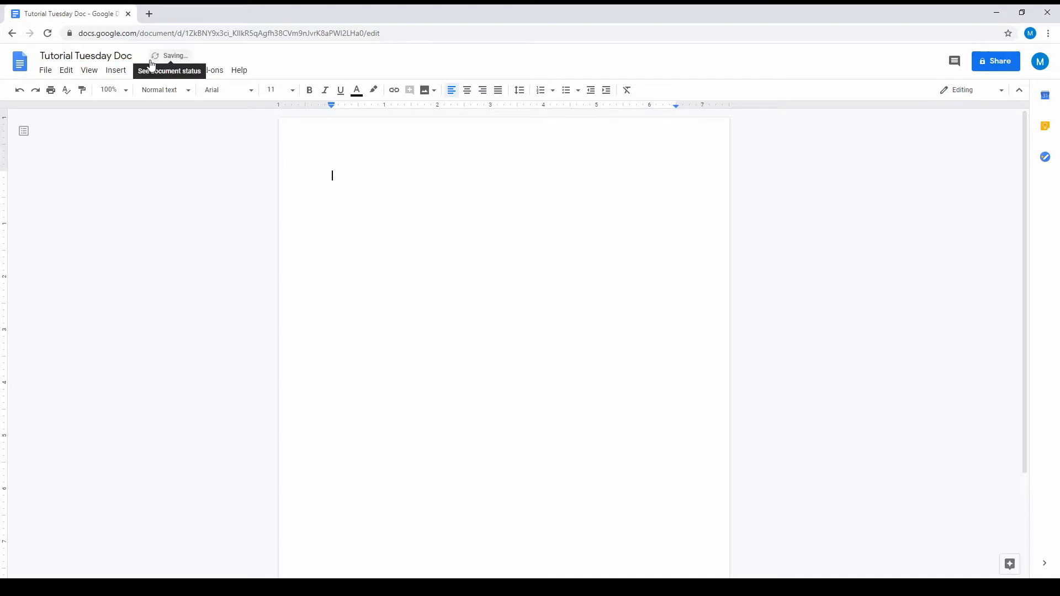
Paste the copied library article text into the document body, and undo and redo the paste
click(418, 220)
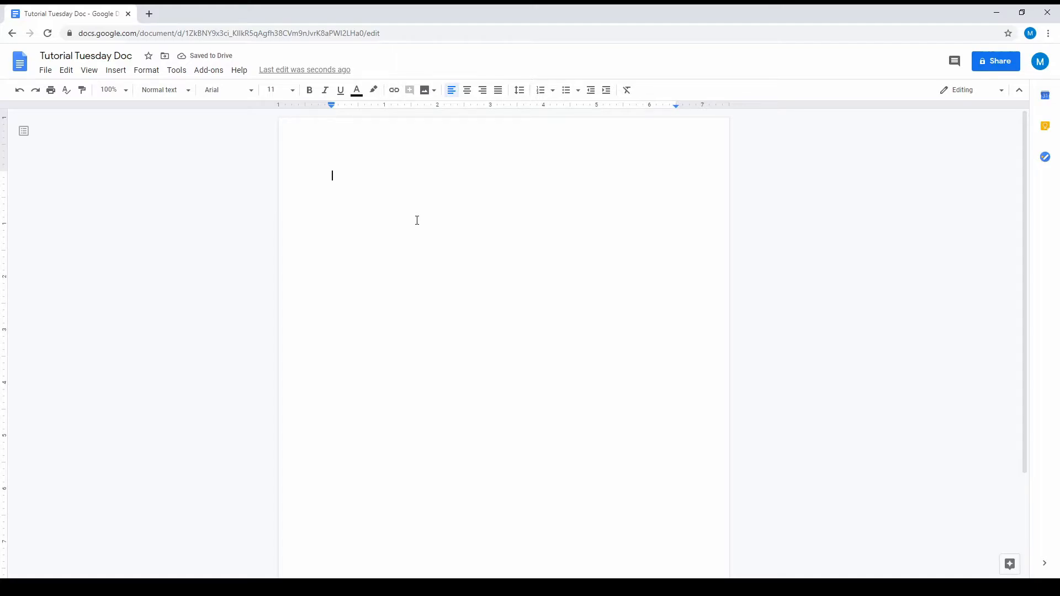
key(ctrl+v)
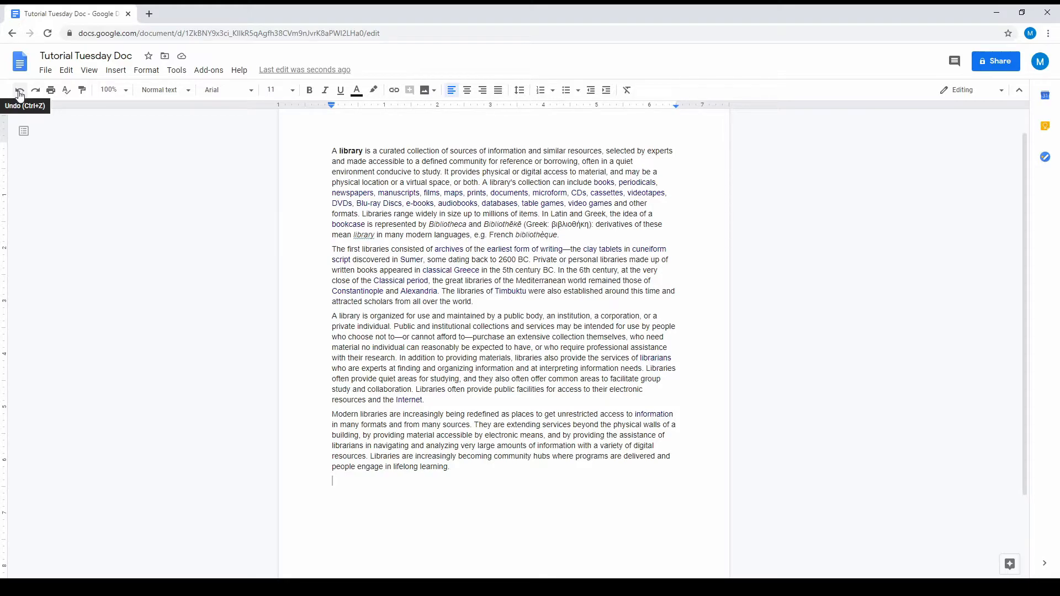
click(19, 93)
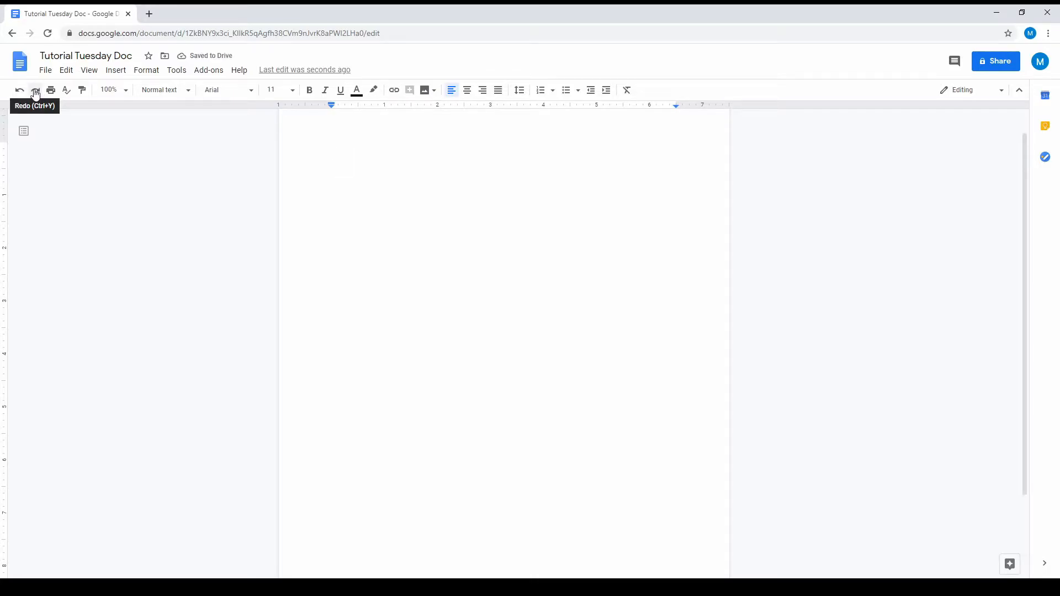
click(34, 93)
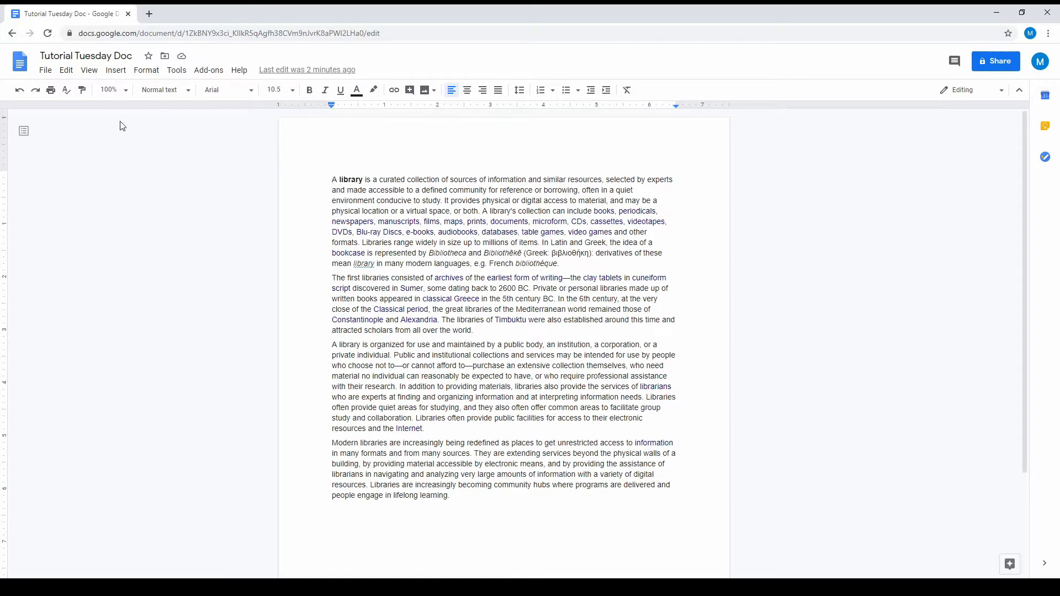
Set the document zoom to Fit
click(125, 91)
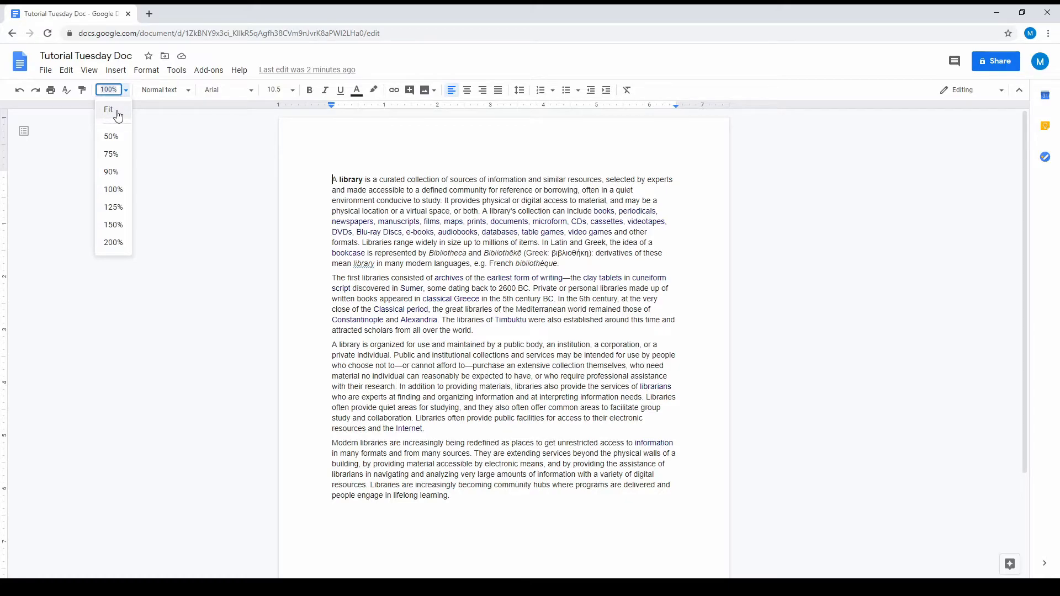
click(118, 116)
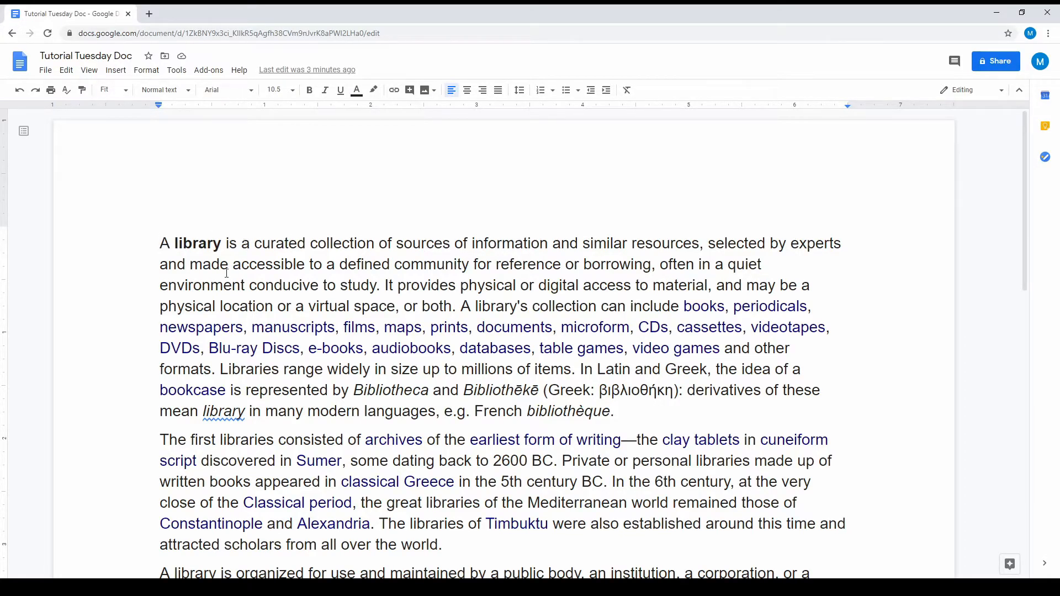
Try a custom document zoom of 175%, and return the zoom to Fit
click(104, 89)
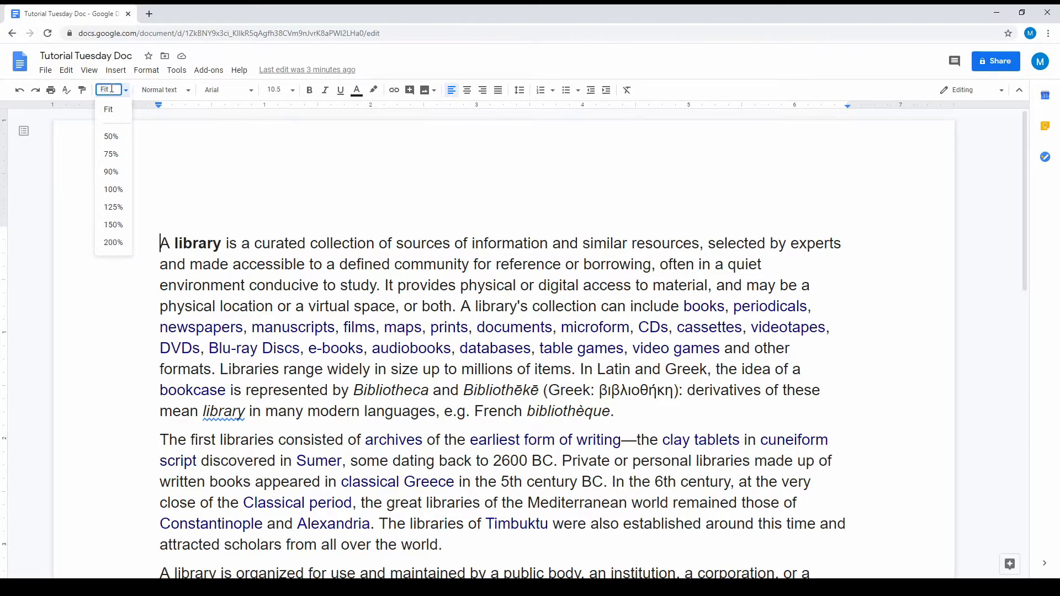
key(BackSpace)
key(BackSpace)
key(BackSpace)
text(175)
key(Return)
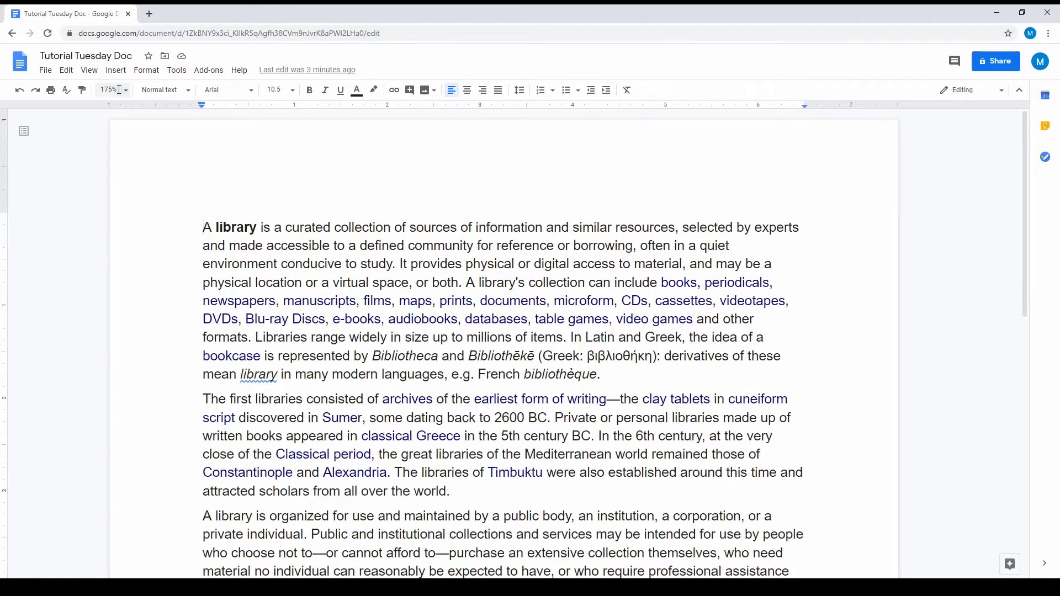
click(127, 90)
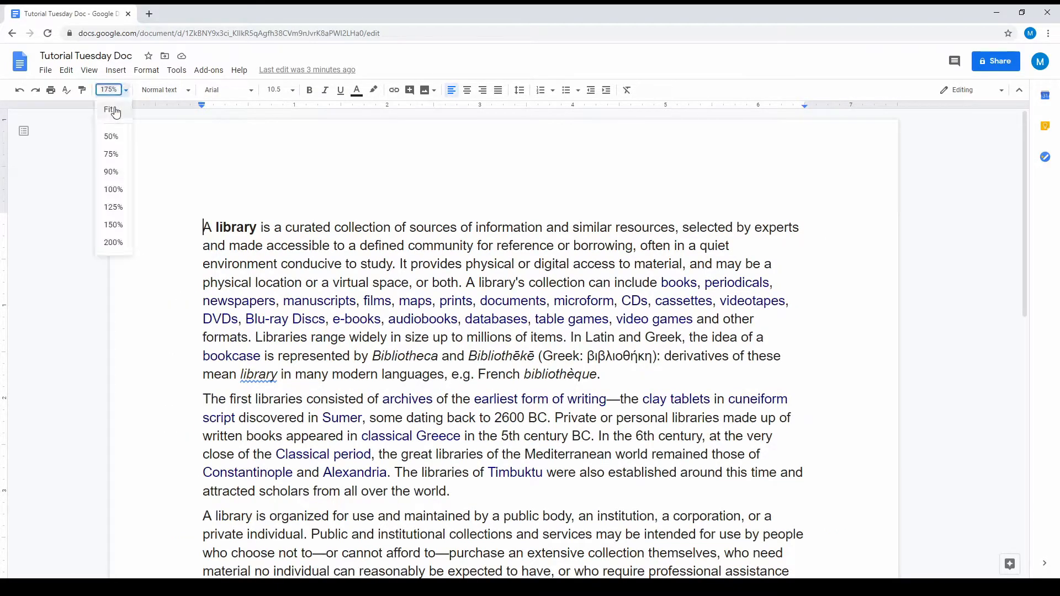
click(115, 105)
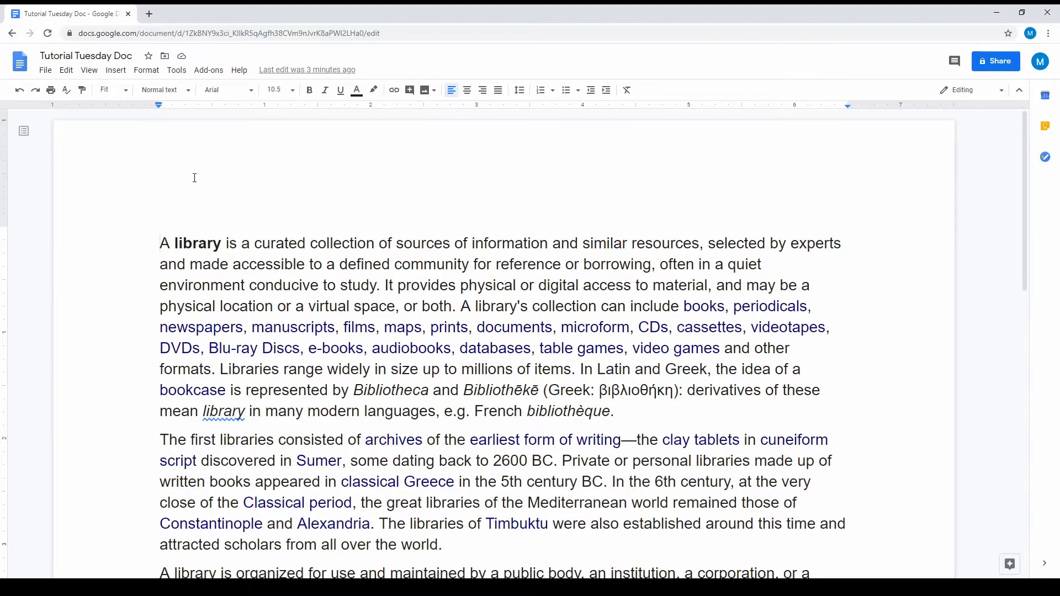
Examine the available paragraph styles, including the heading choices and the default-style options, without applying any
click(188, 93)
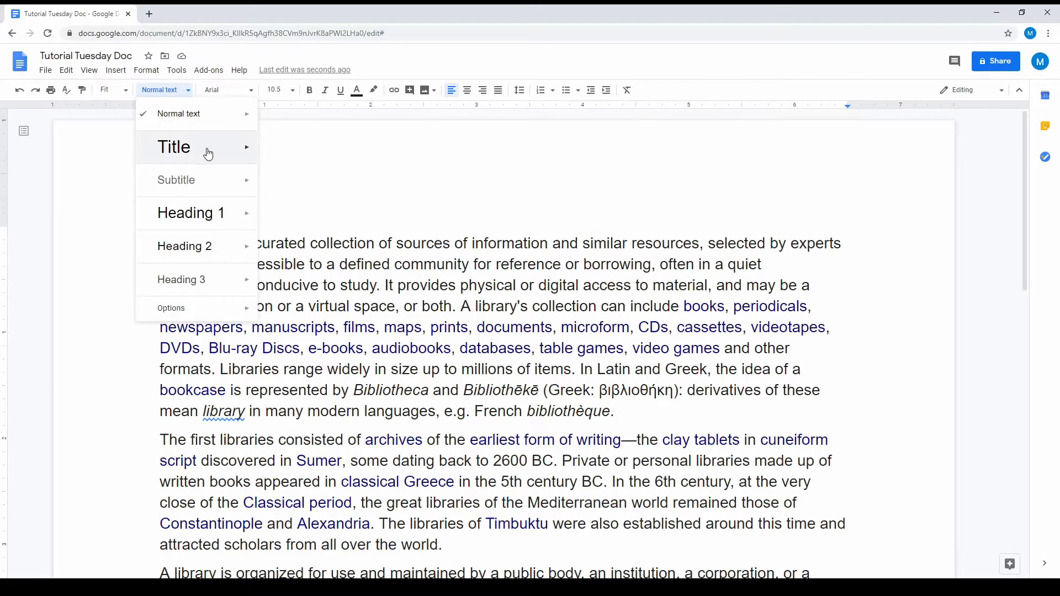
mouse_move(234, 208)
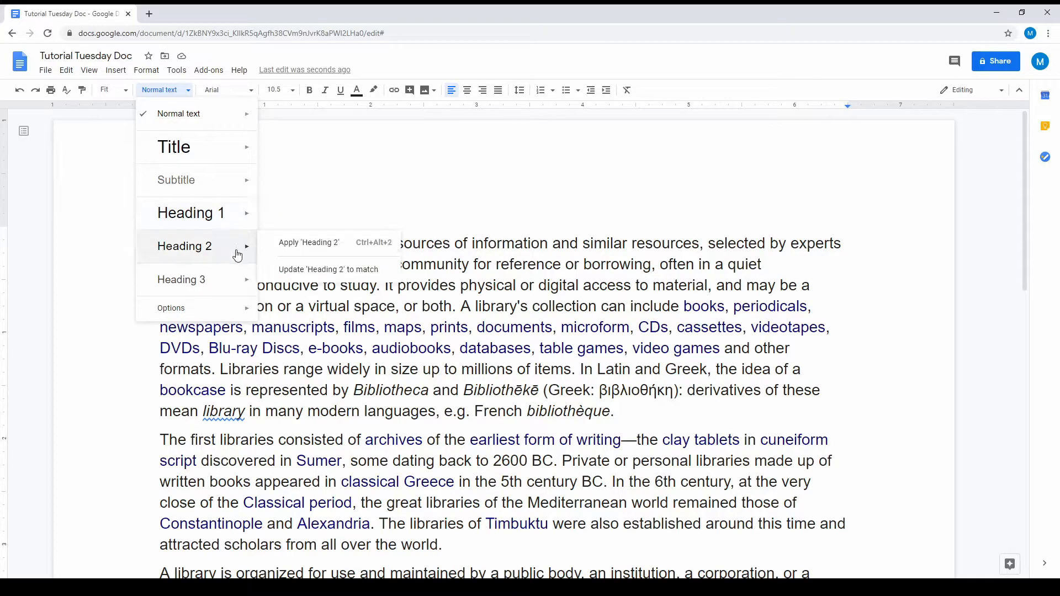
mouse_move(206, 313)
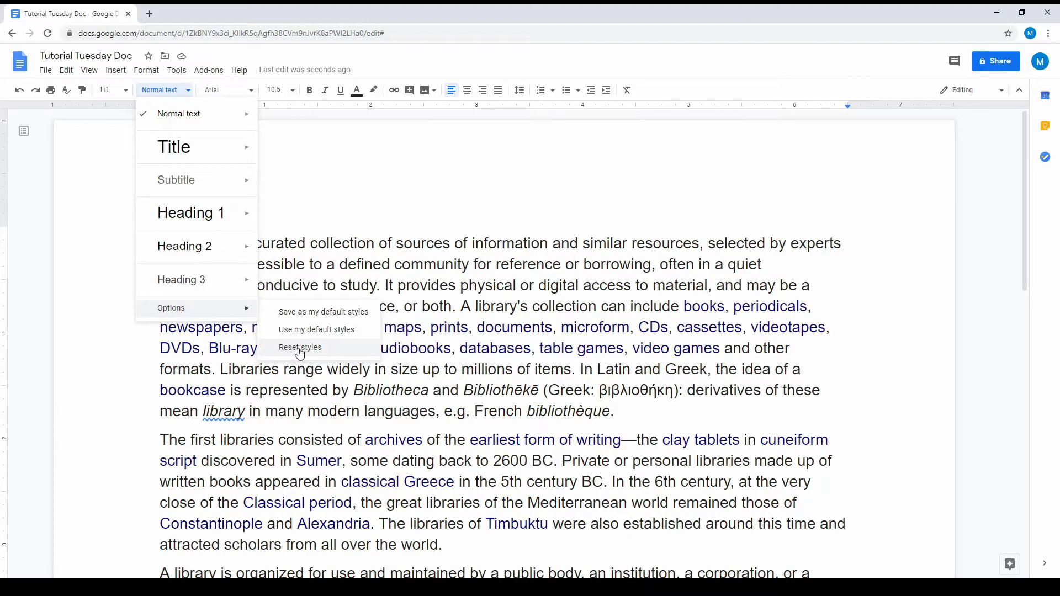
click(298, 173)
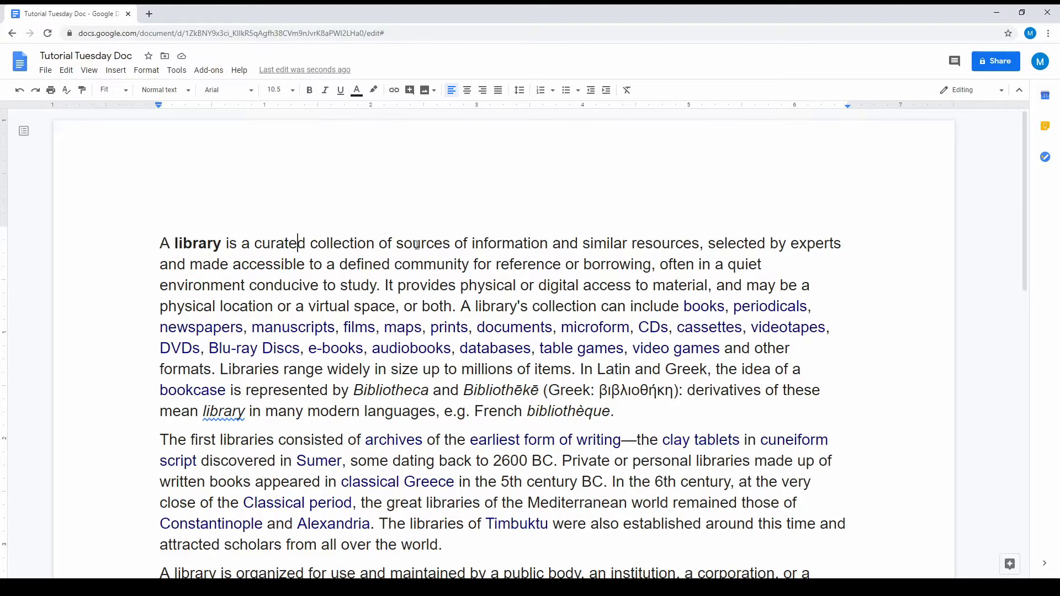
Try the fonts Caveat, Comic Sans MS and Courier New on the phrase starting "sources of information and similar resources" in the first paragraph
drag(397, 243, 728, 247)
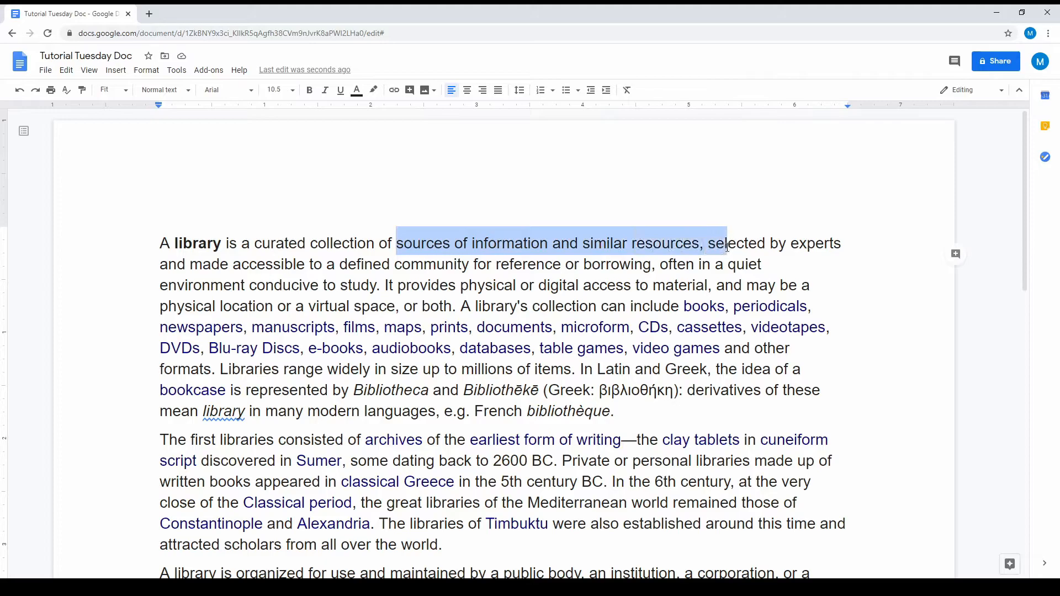
click(252, 92)
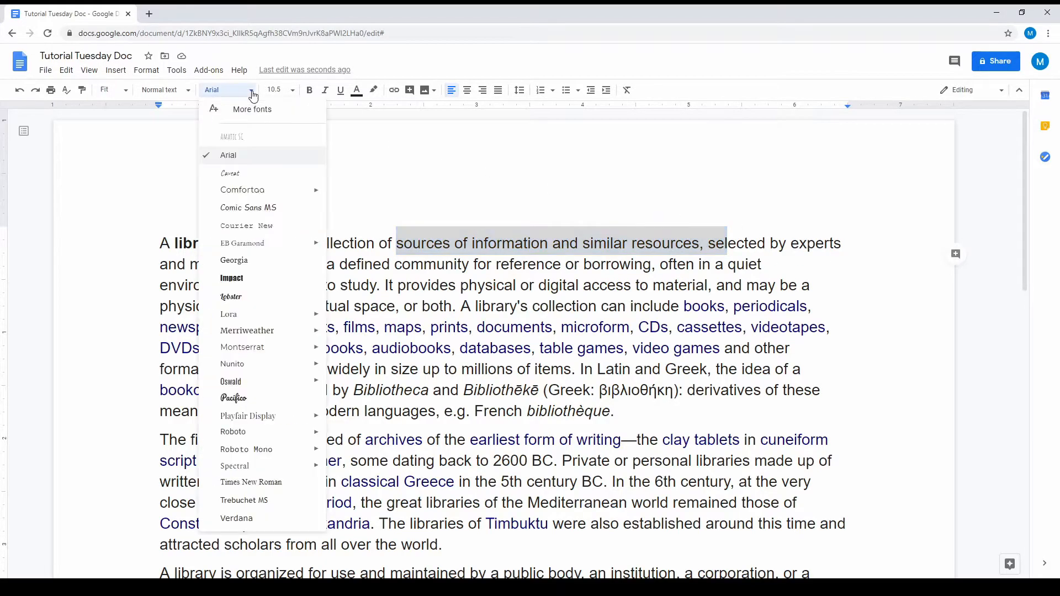
click(244, 178)
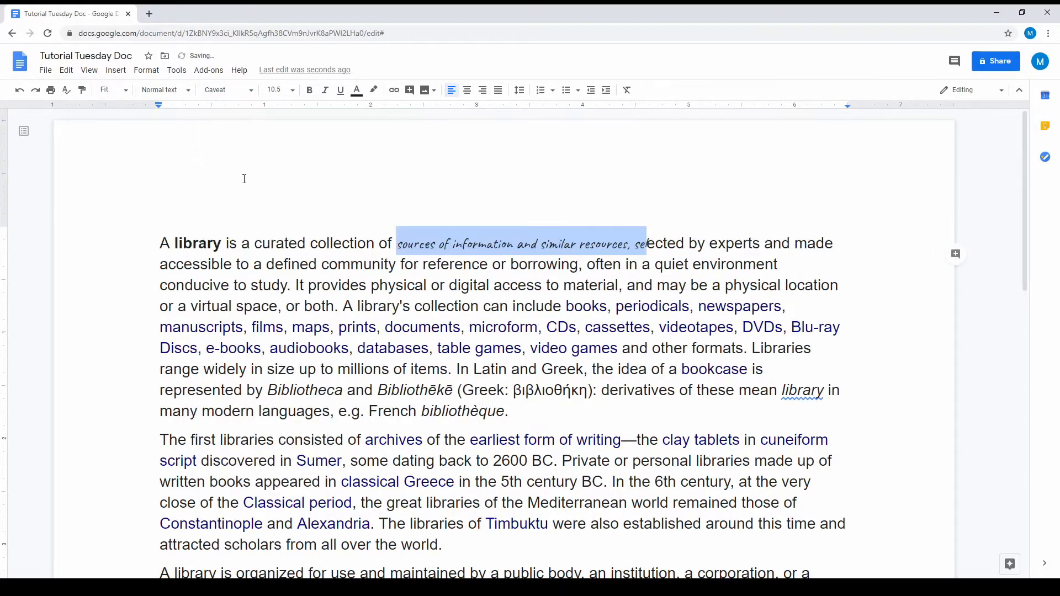
click(251, 92)
click(243, 252)
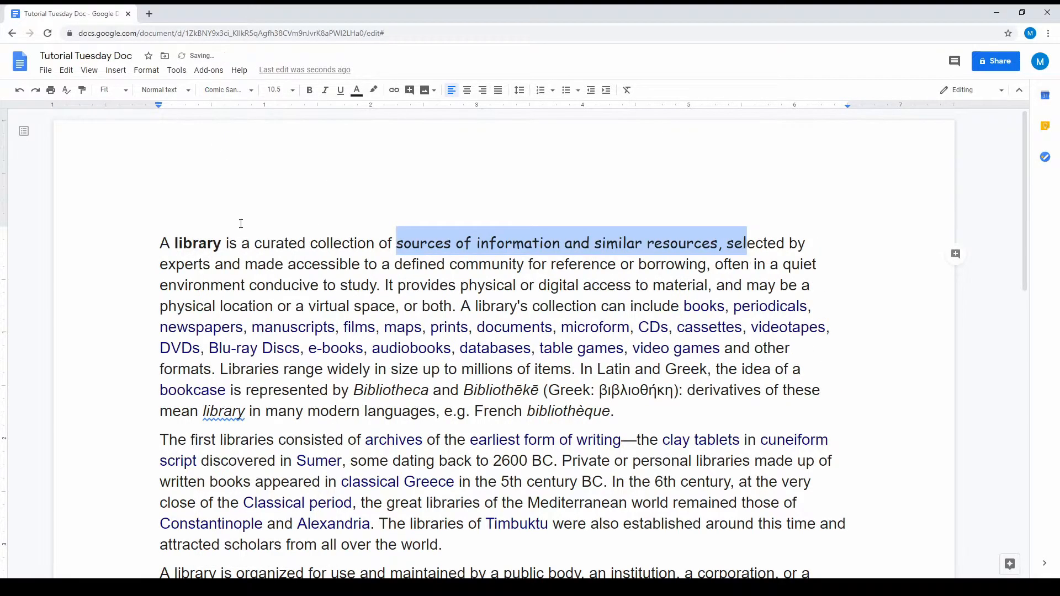
click(246, 91)
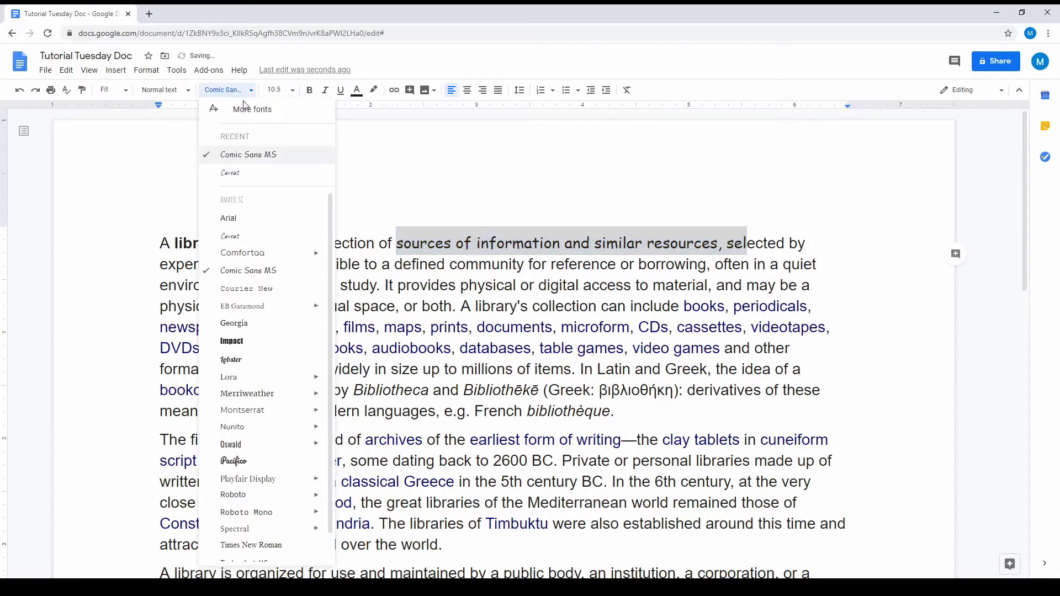
click(237, 287)
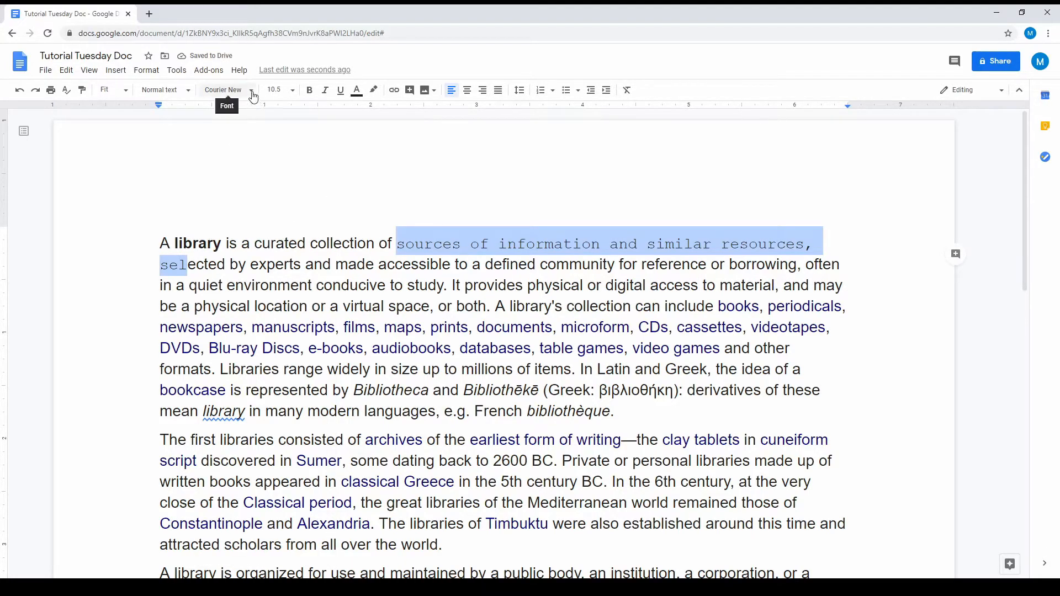
click(207, 243)
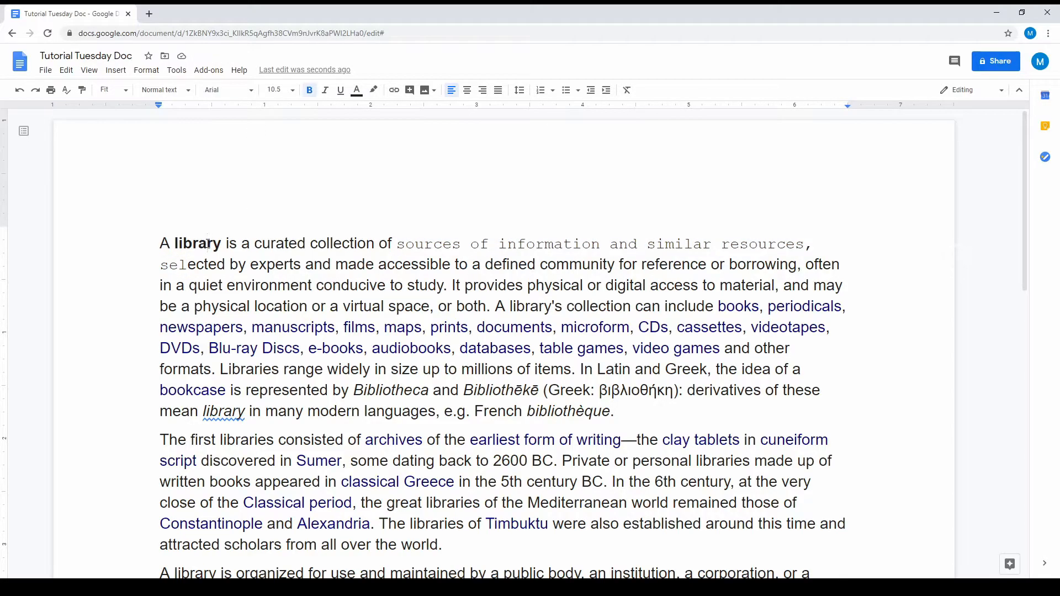
Select all the document text and change its font to Lora
click(66, 70)
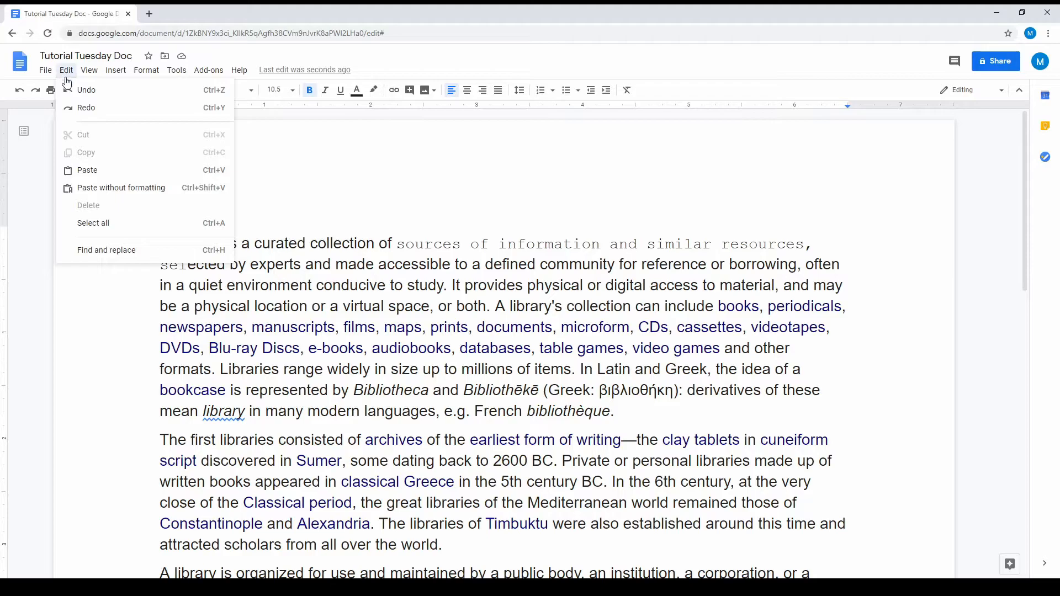
click(112, 226)
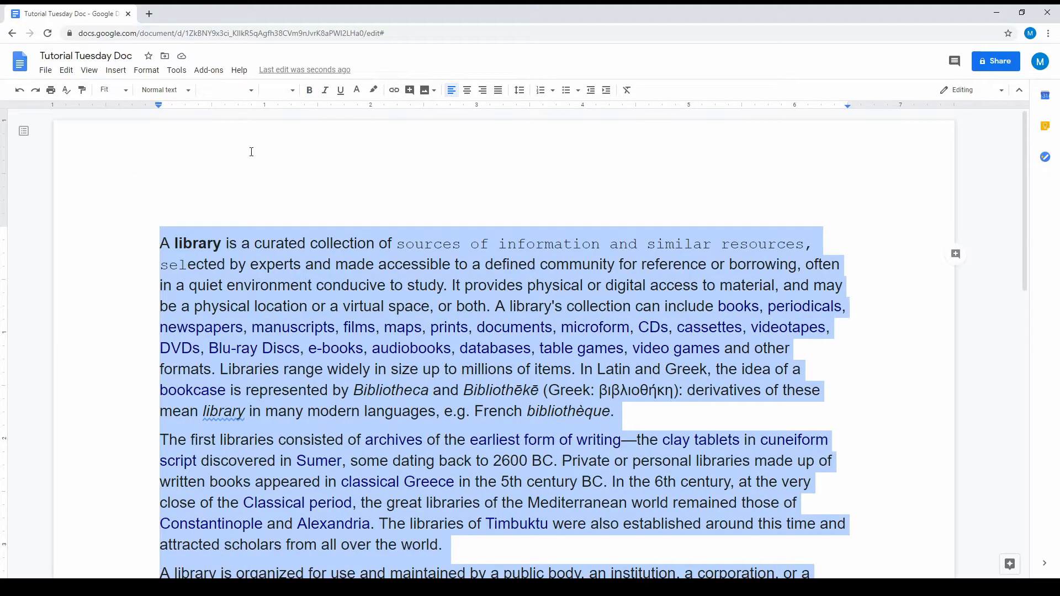
click(189, 91)
click(221, 90)
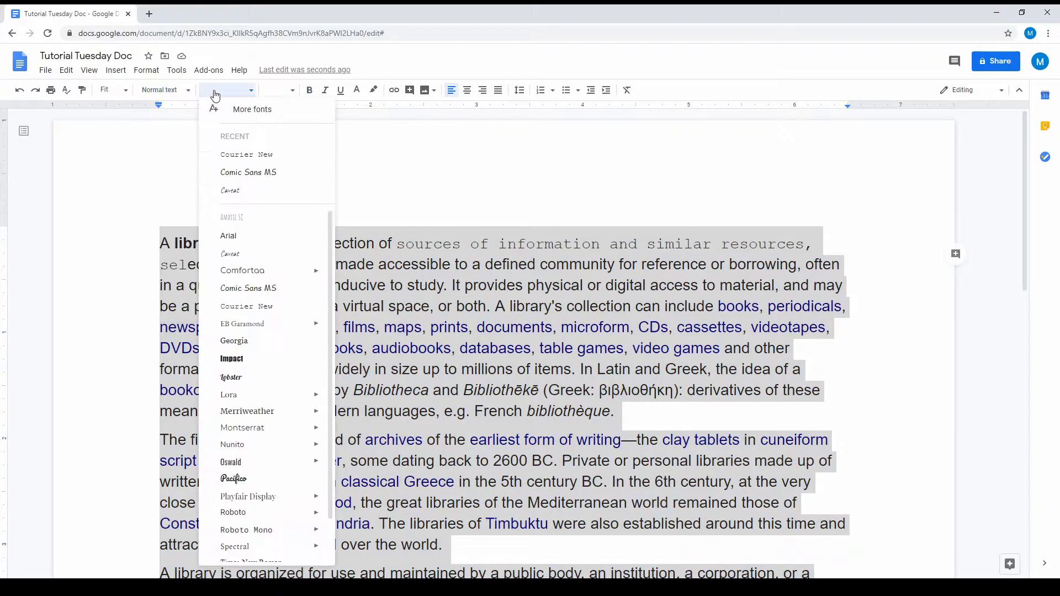
click(237, 397)
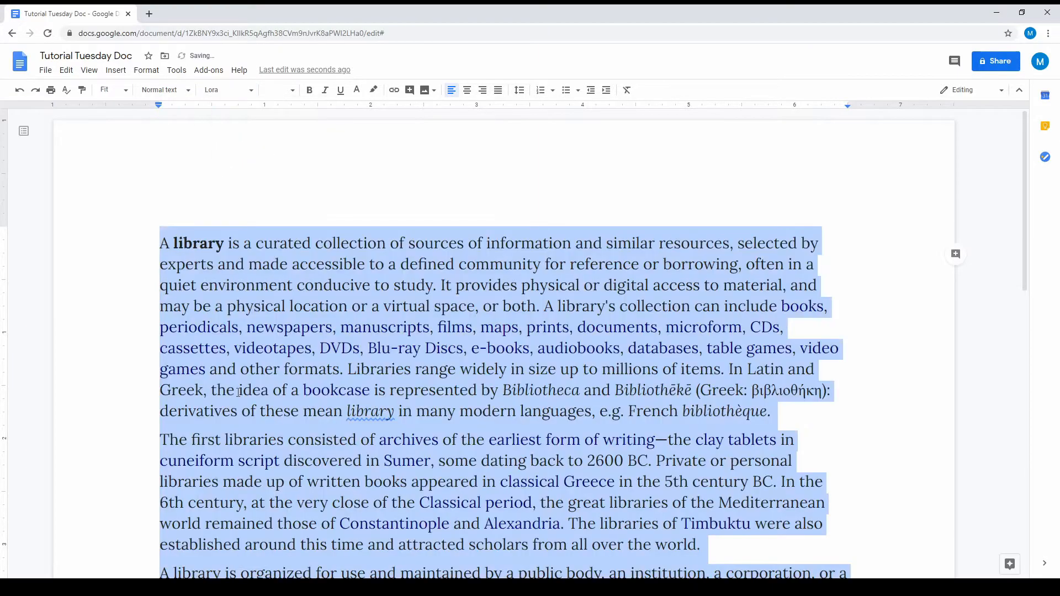
click(246, 244)
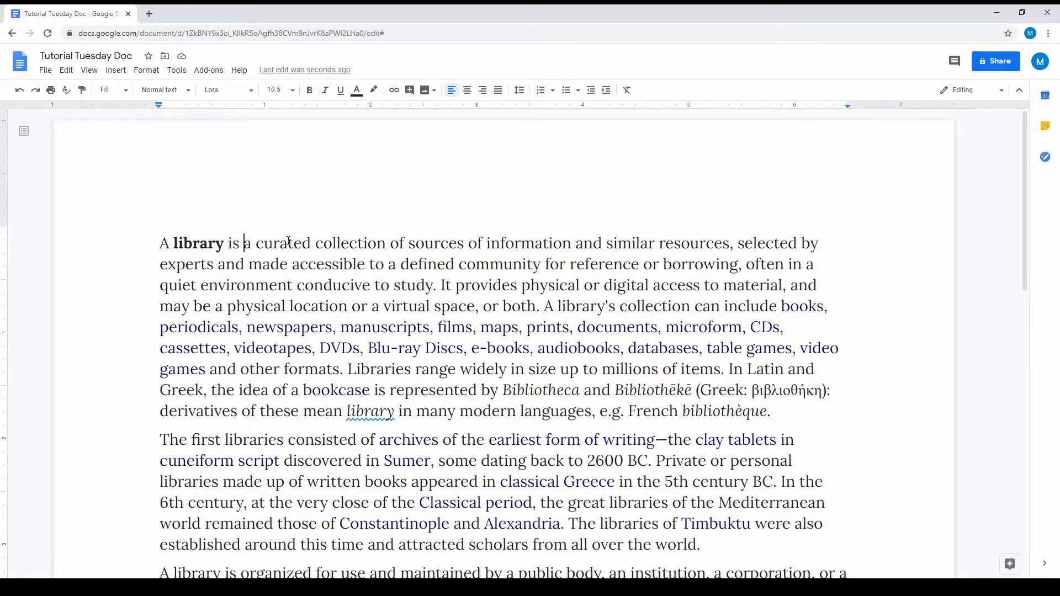
Select all the document text, try font size 14, and set the size to 16
key(ctrl+a)
click(279, 90)
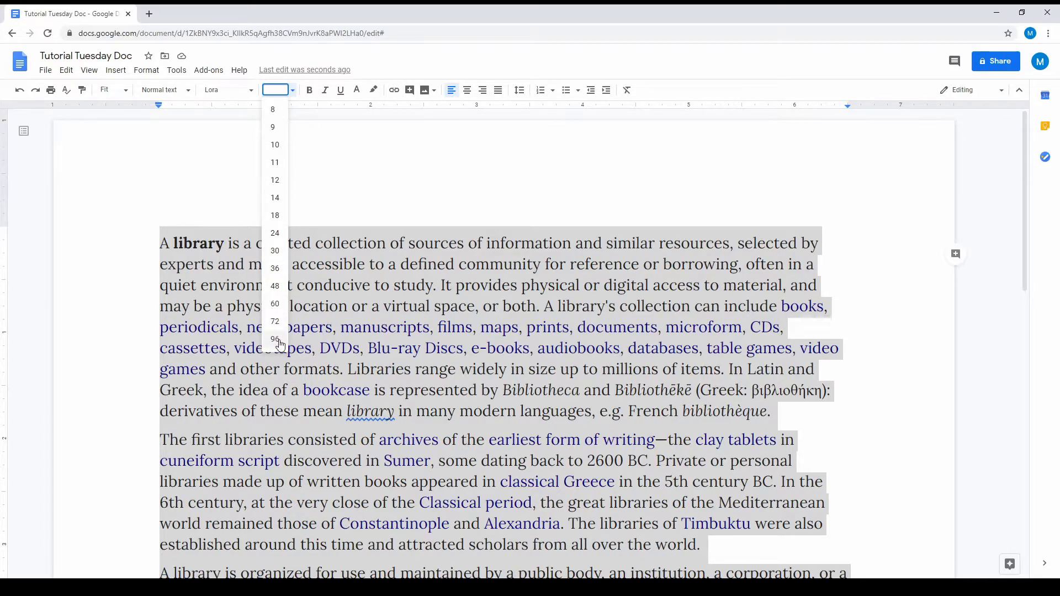
click(275, 198)
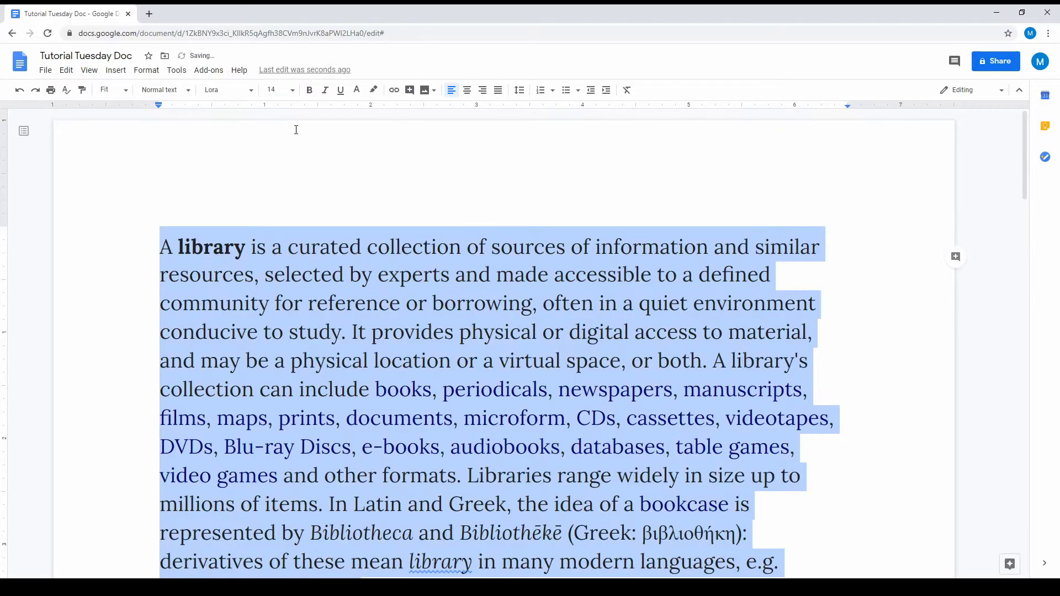
click(283, 90)
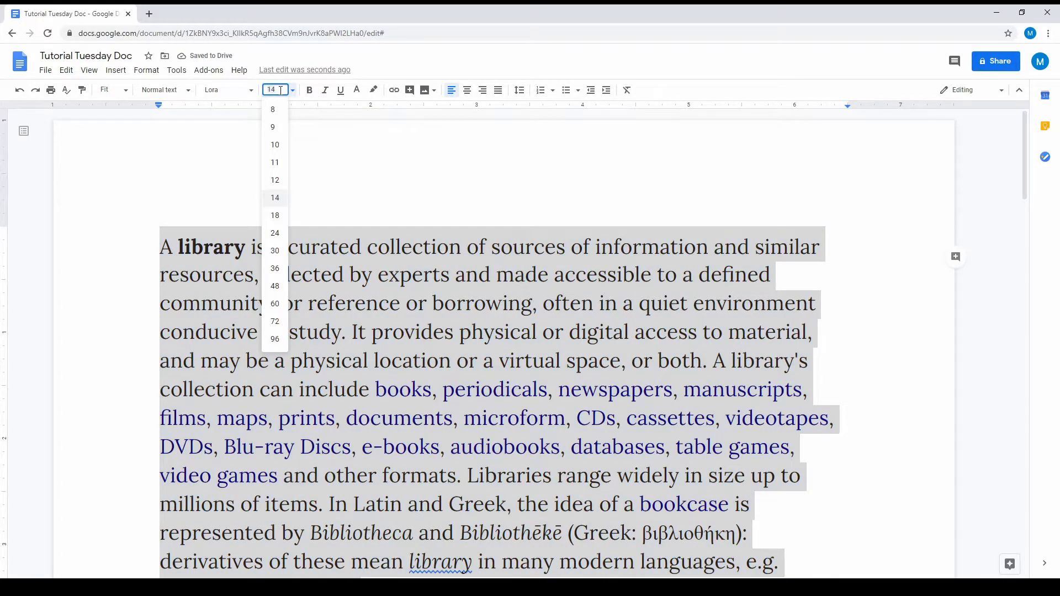
key(Return)
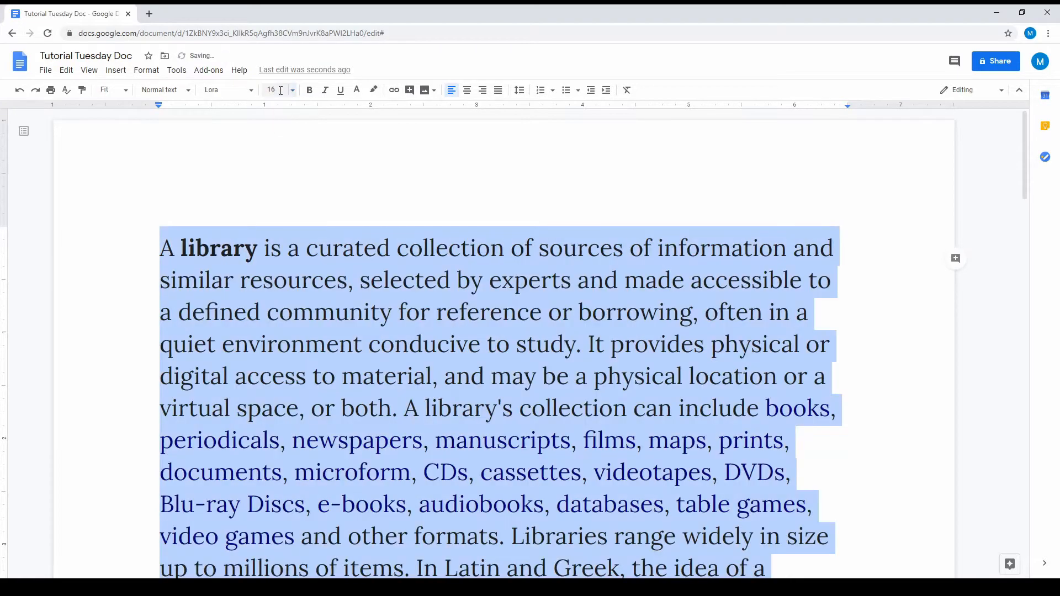
click(421, 310)
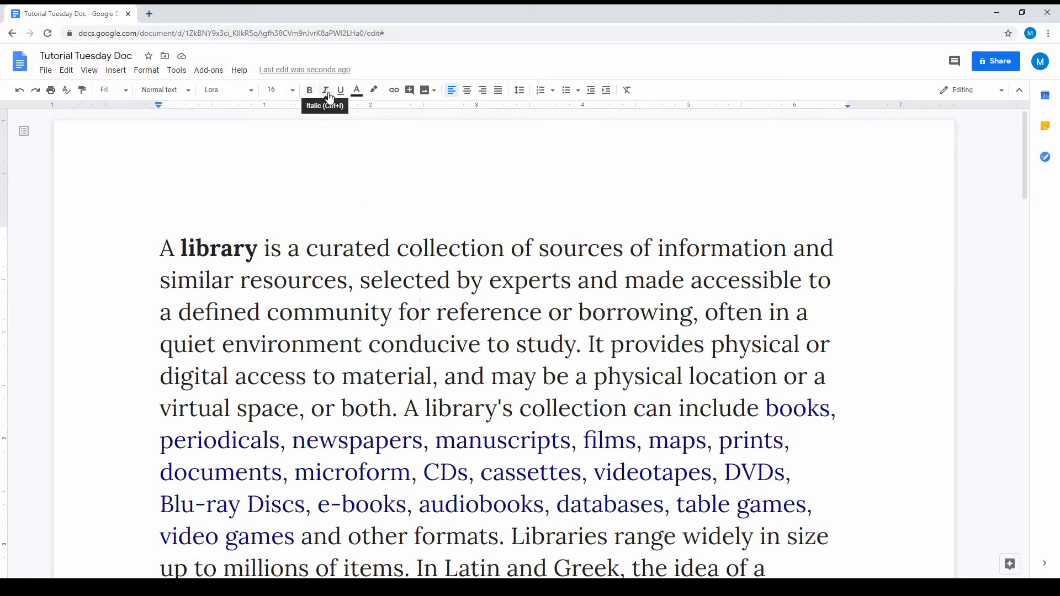
Apply bold, italic and underline to the opening words "A library is a curated", and clear all three styles from them
drag(159, 249, 389, 247)
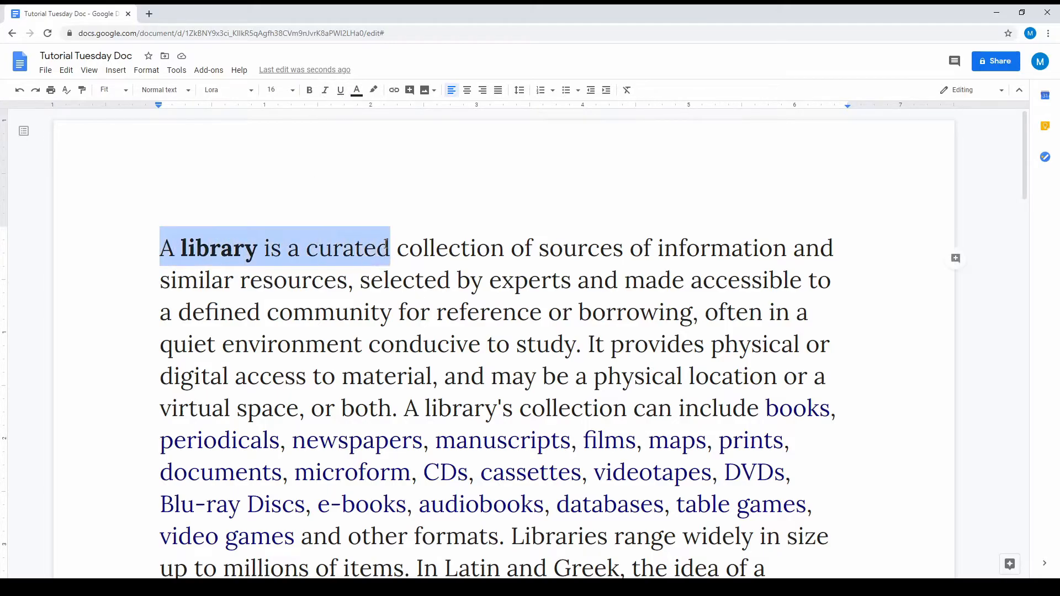
click(309, 91)
click(325, 90)
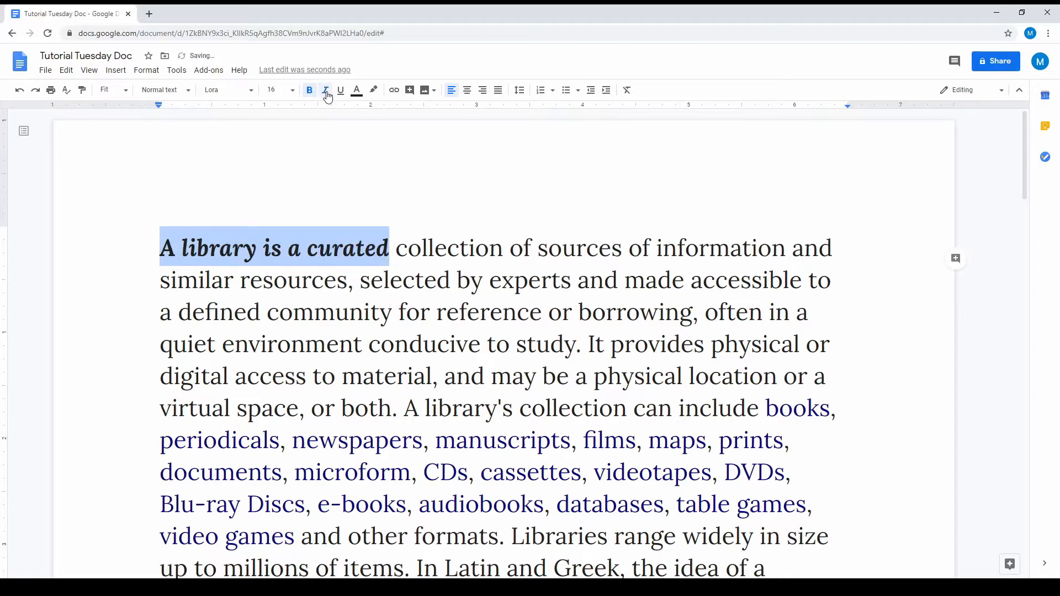
click(341, 92)
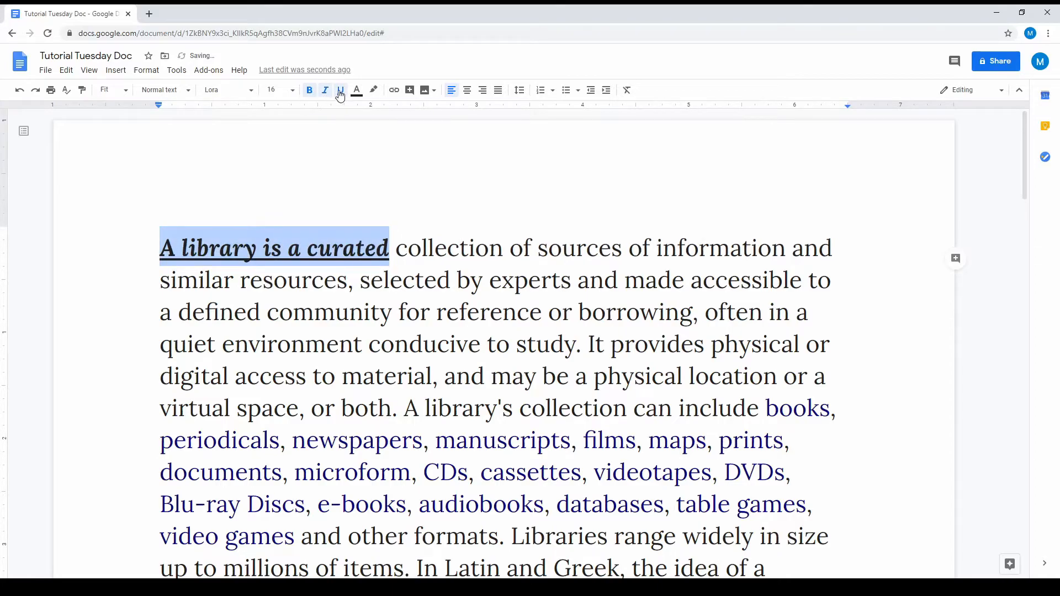
click(309, 93)
click(325, 94)
click(341, 92)
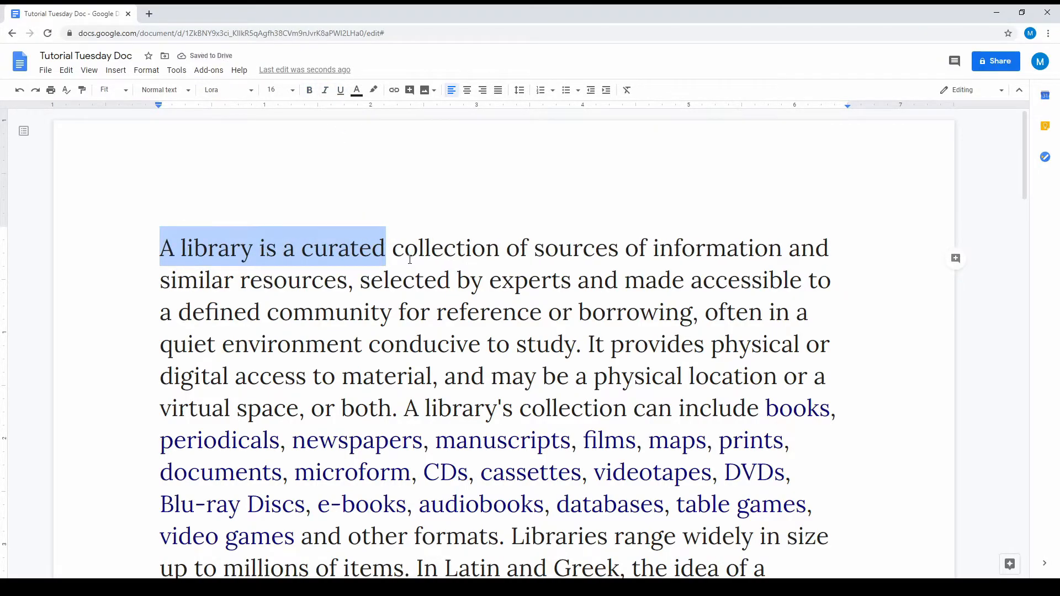
Color the words "A library is a curated" green and insert the word "typing" before "collection"
click(358, 91)
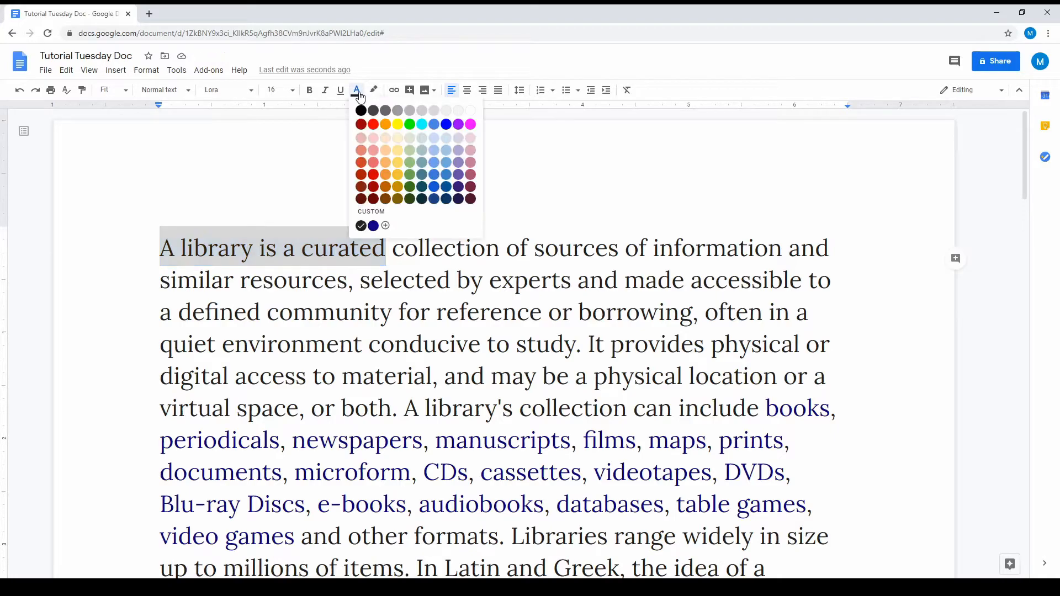
click(410, 125)
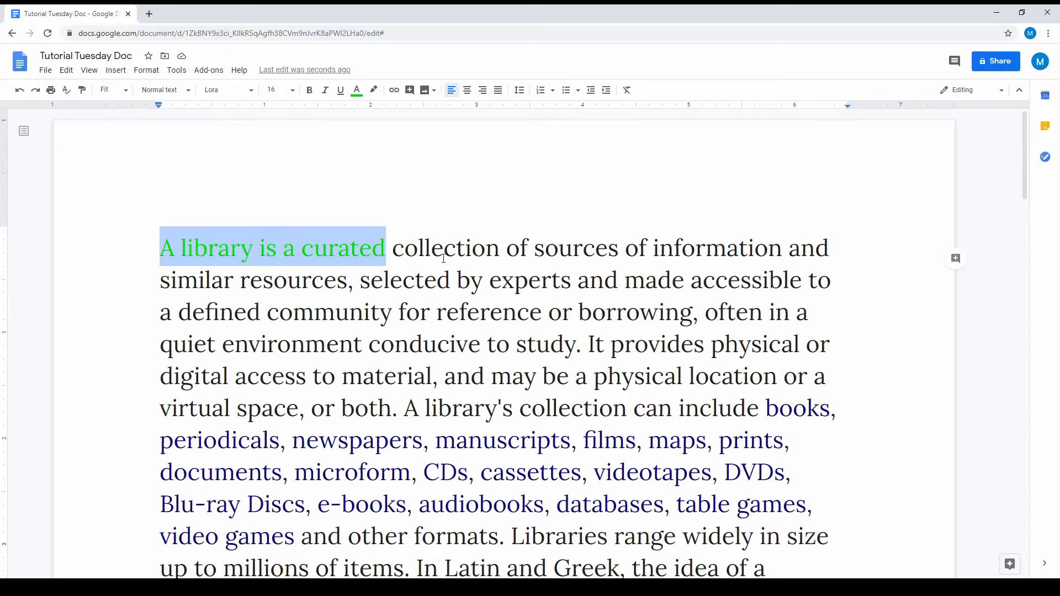
click(397, 250)
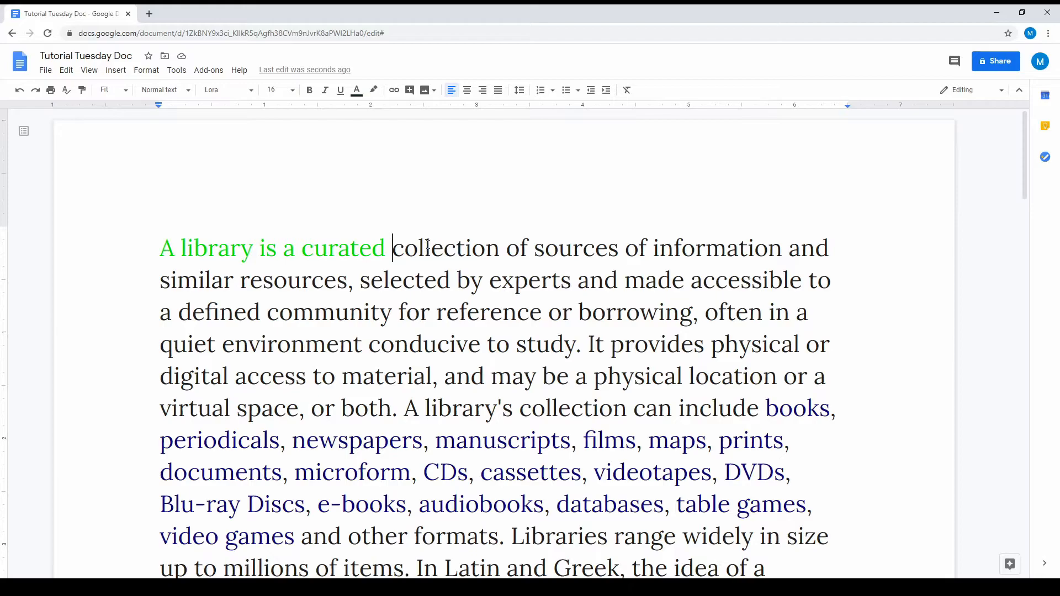
text(typ)
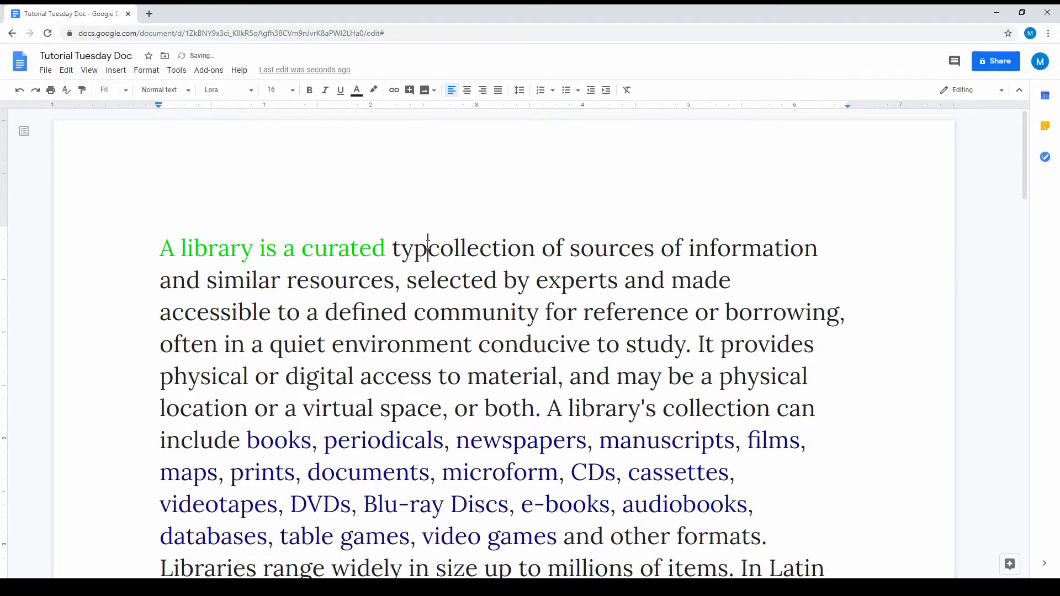
text(ing)
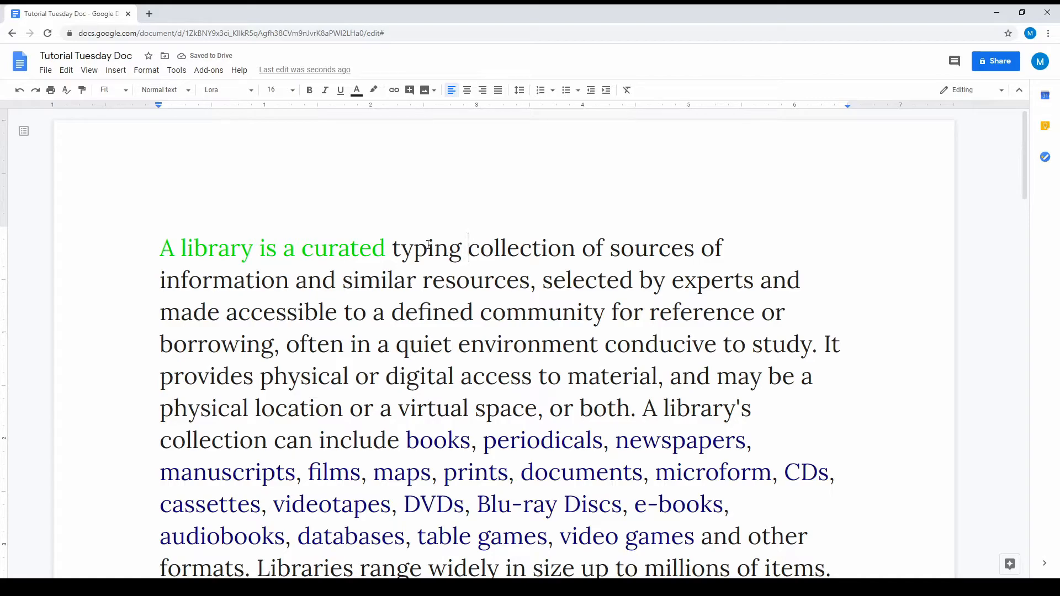
Insert "typing" in green directly after "curated" and once more in black after "collection" in the first line
click(373, 247)
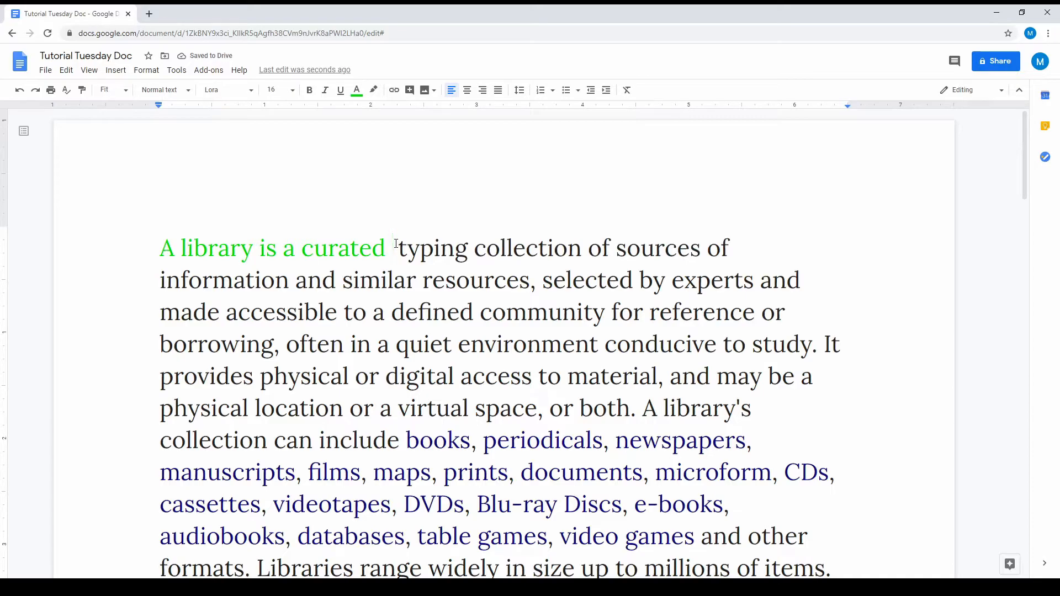
text(typing)
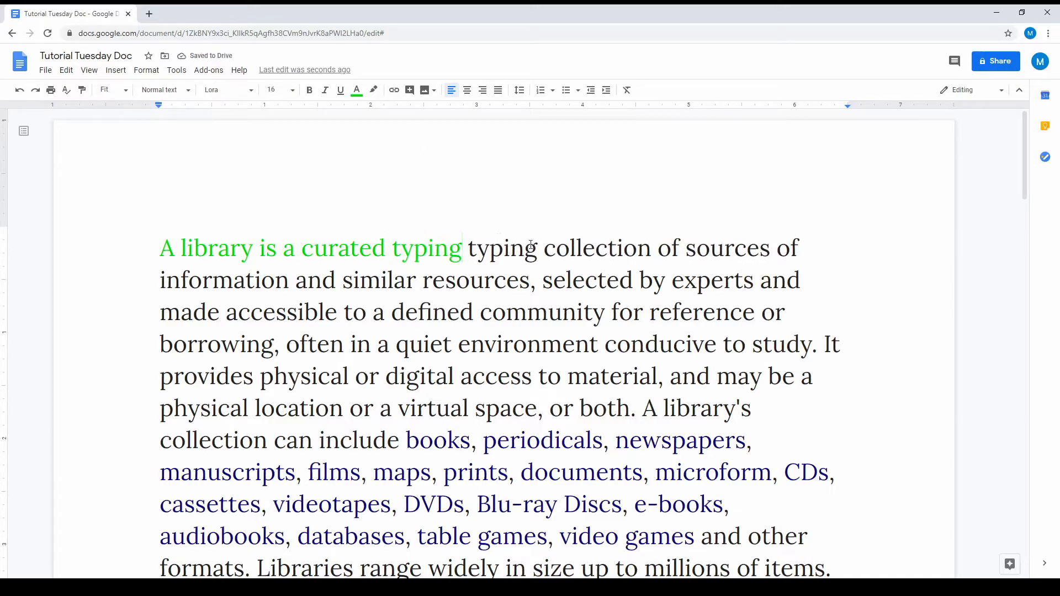
click(576, 248)
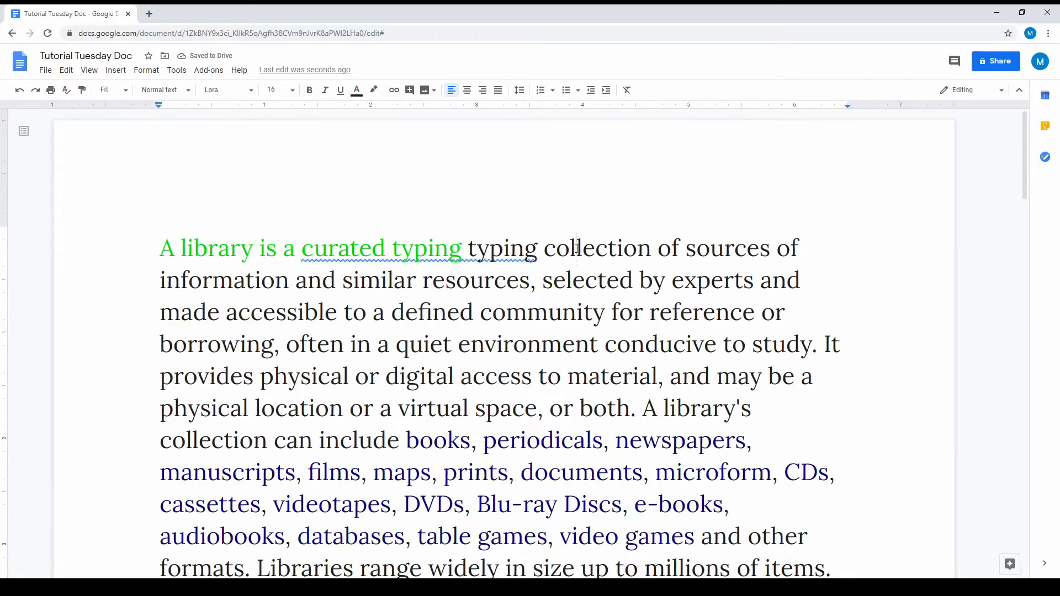
click(656, 252)
text(typing)
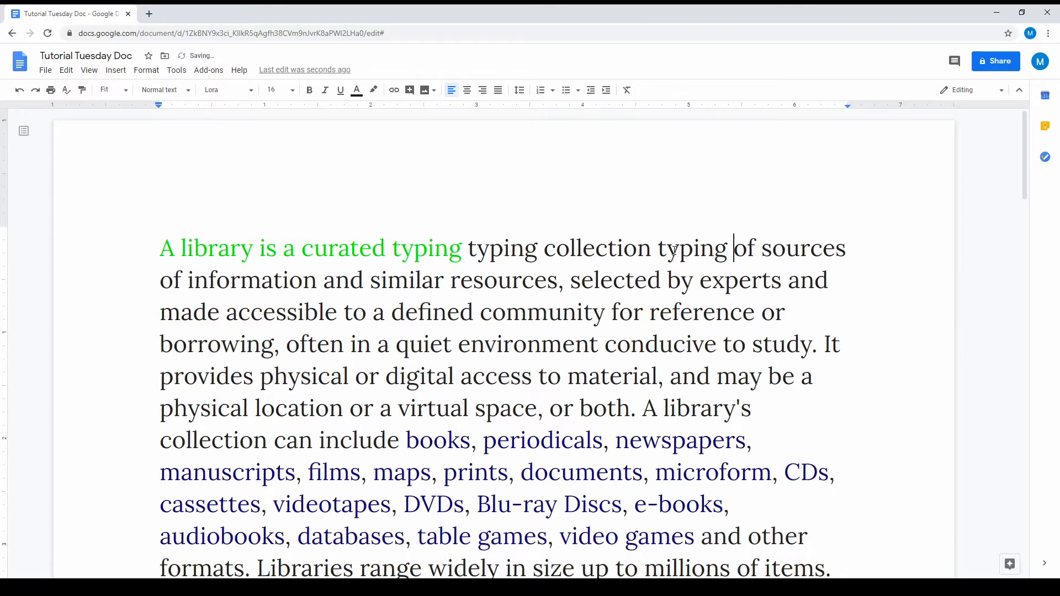
click(572, 283)
click(414, 248)
drag(160, 248, 500, 256)
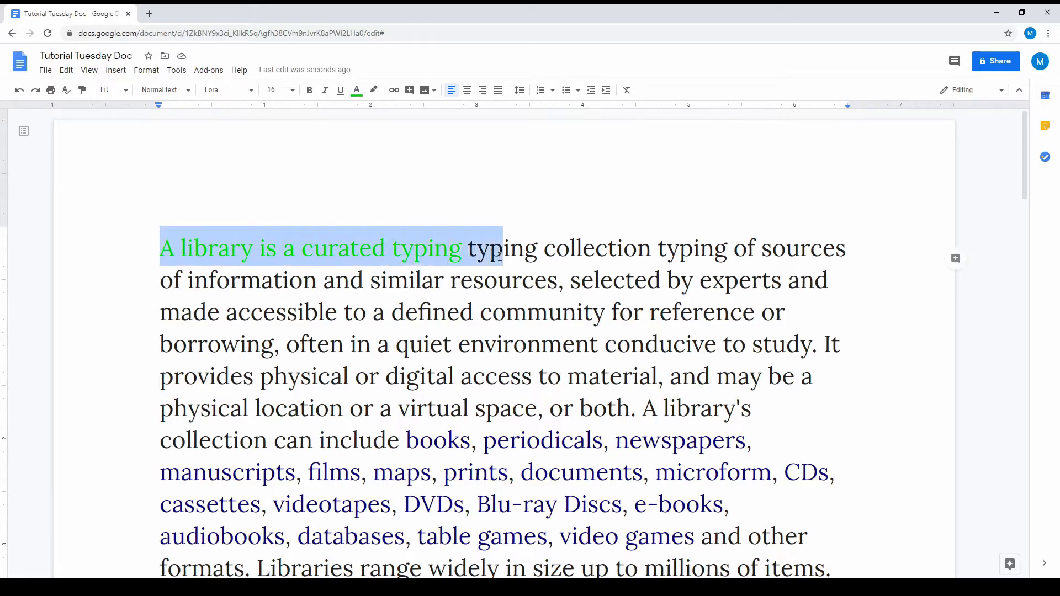
click(393, 248)
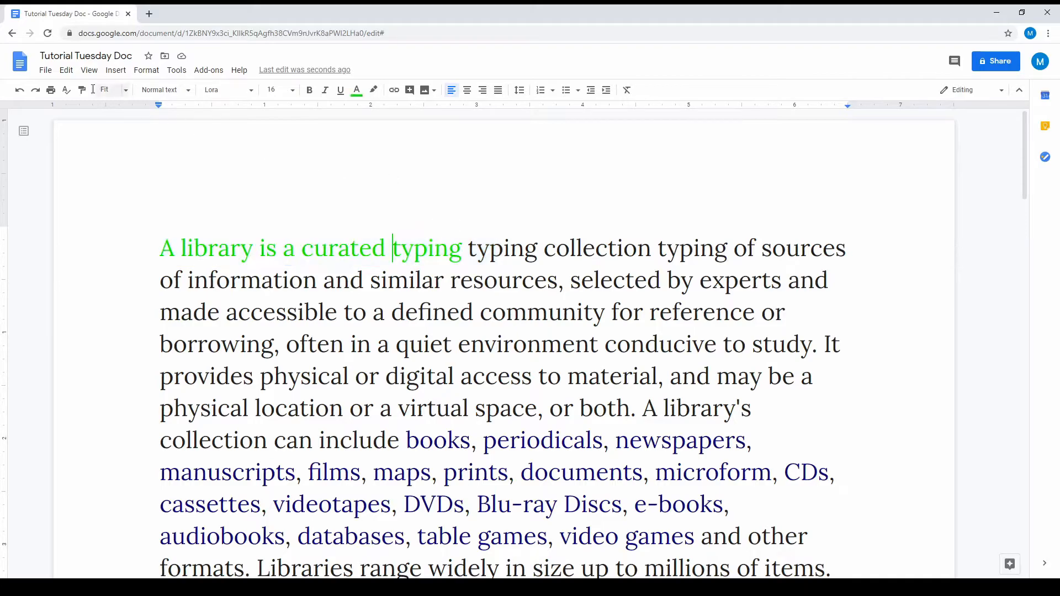
Undo the inserted "typing" words and the green text color in the first line
click(20, 91)
click(20, 92)
click(20, 91)
click(20, 92)
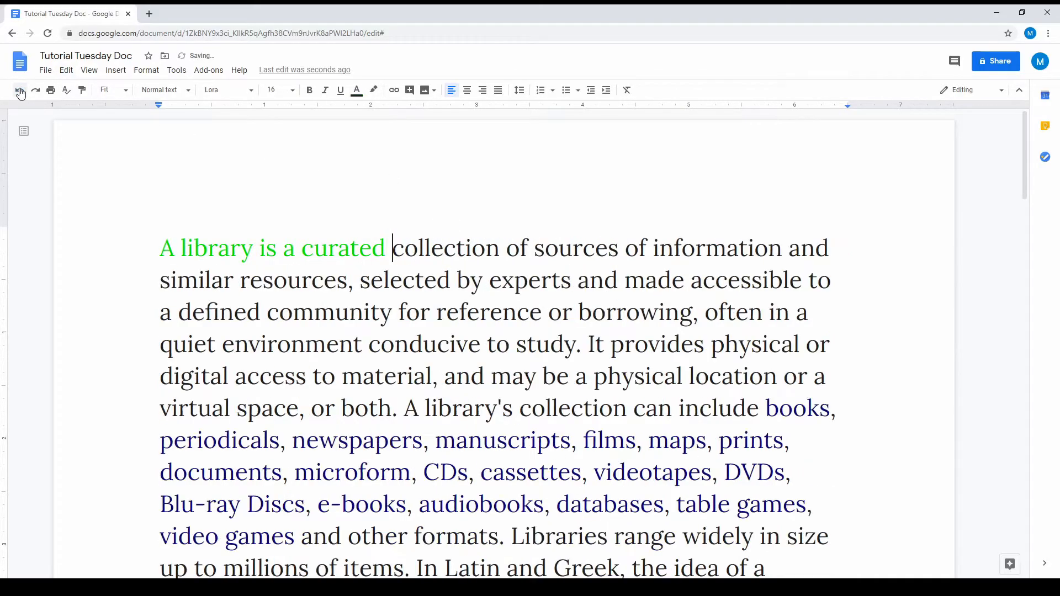
click(20, 91)
click(527, 227)
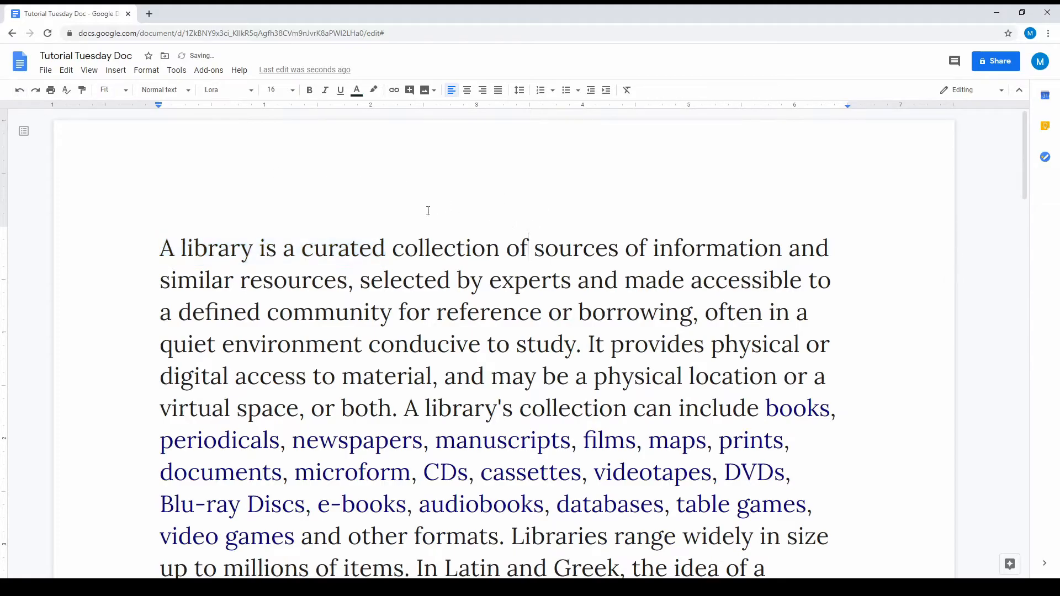
Add two new lines after the last paragraph at the end of the document
key(Home)
scroll(538, 298, down, 15)
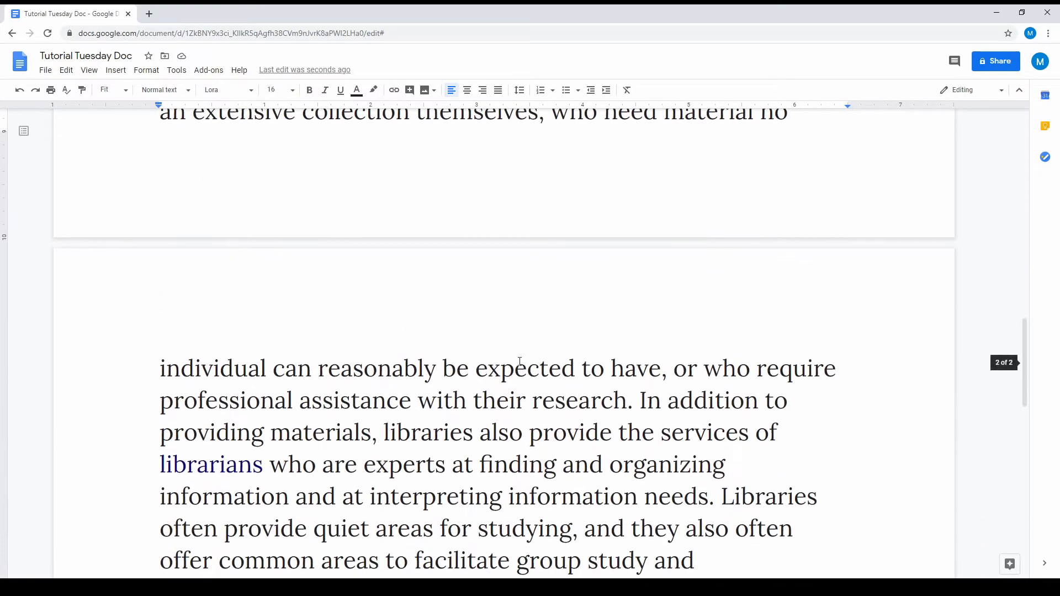
scroll(525, 379, down, 10)
scroll(512, 291, up, 5)
click(563, 291)
key(Return)
key(Return)
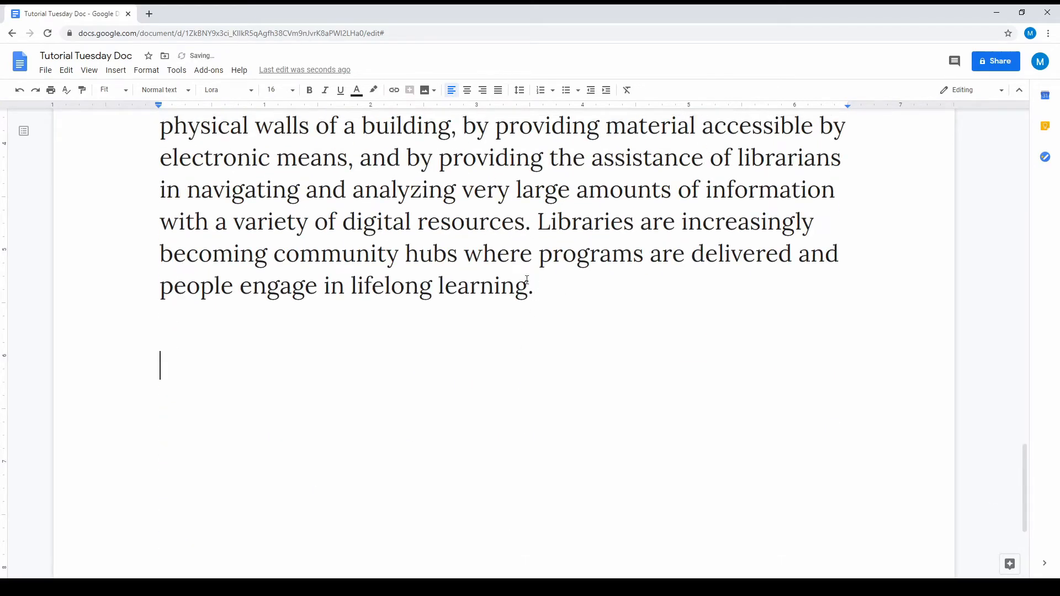
click(394, 90)
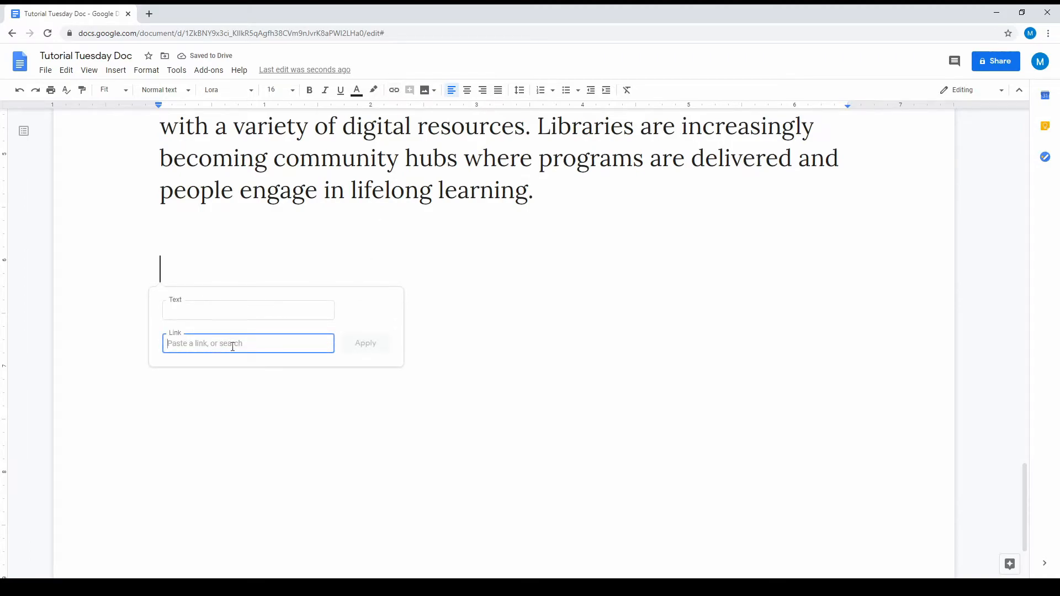
text(www.wikipedia.org)
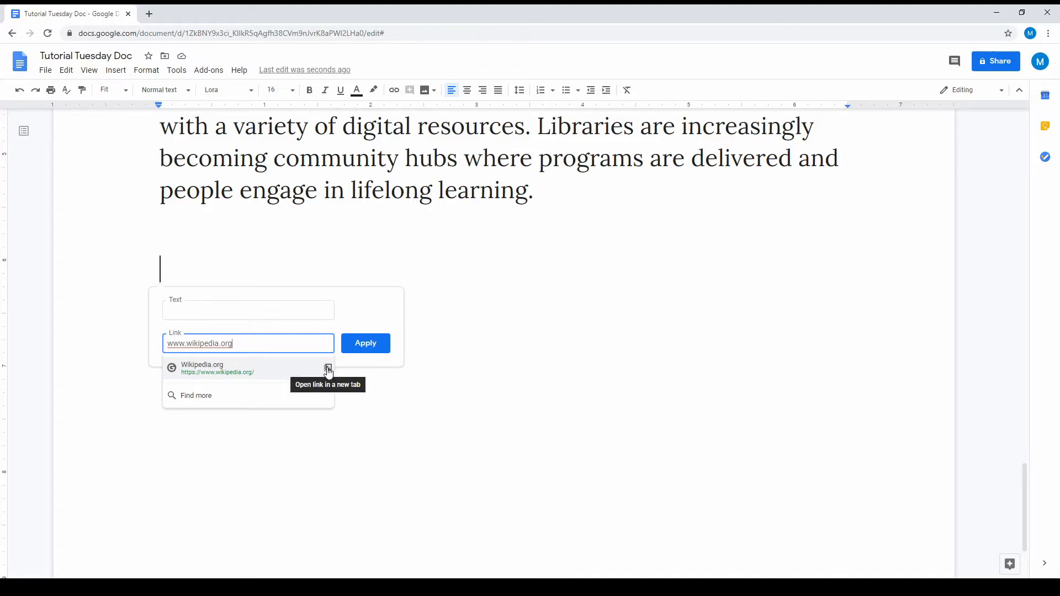
click(253, 370)
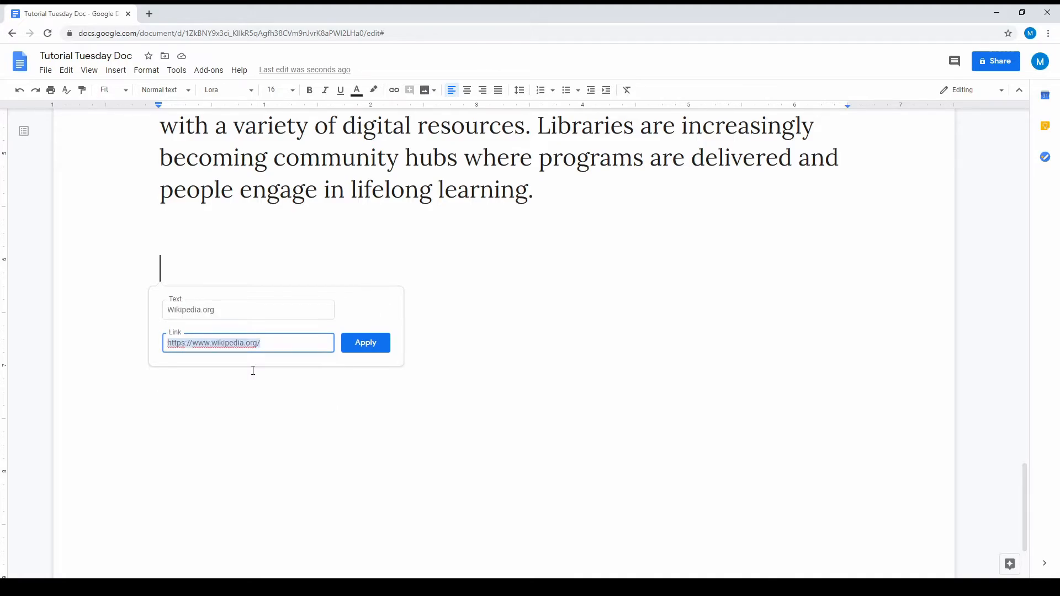
click(364, 345)
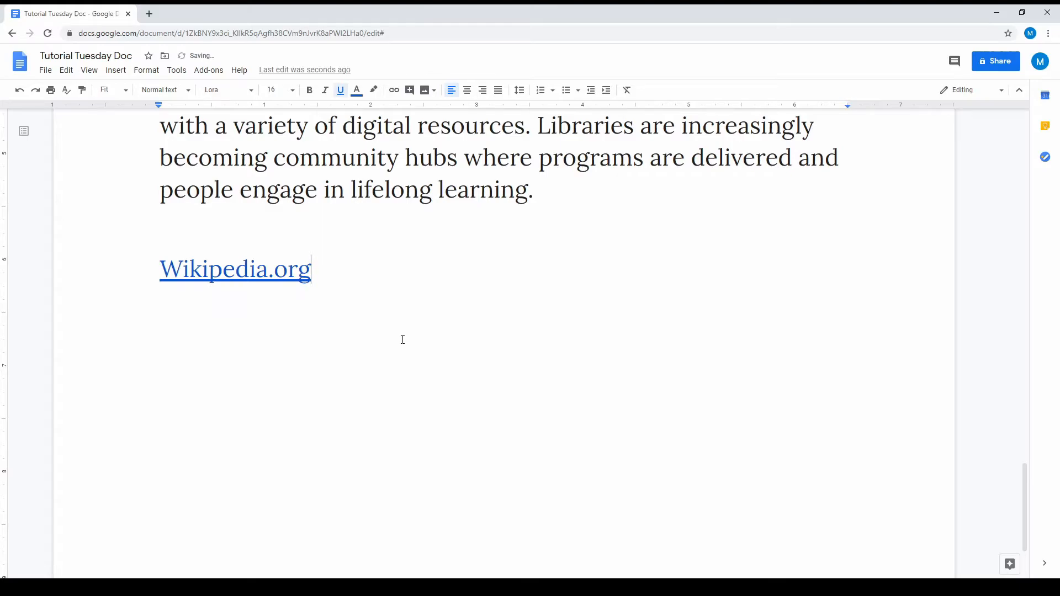
Open the Wikipedia.org link's website from its preview to test it, and close the site to return to the document
click(268, 269)
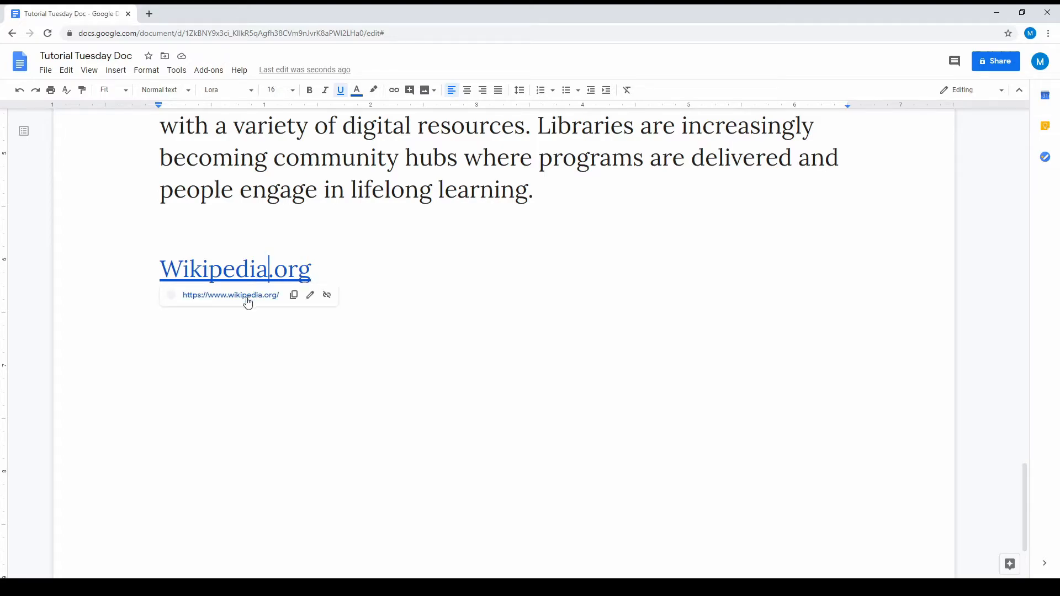
mouse_move(249, 301)
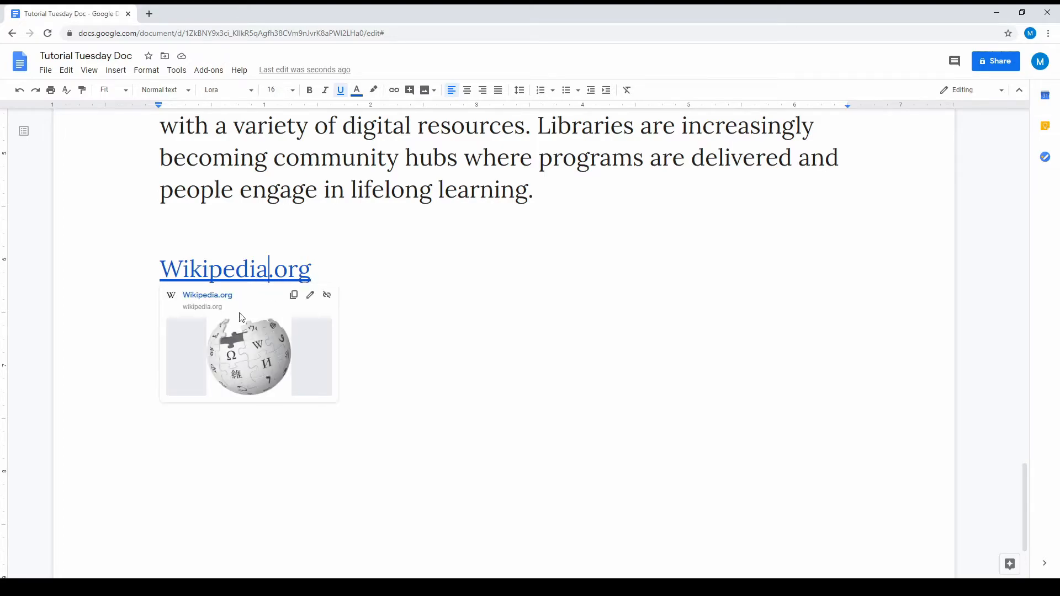
click(240, 335)
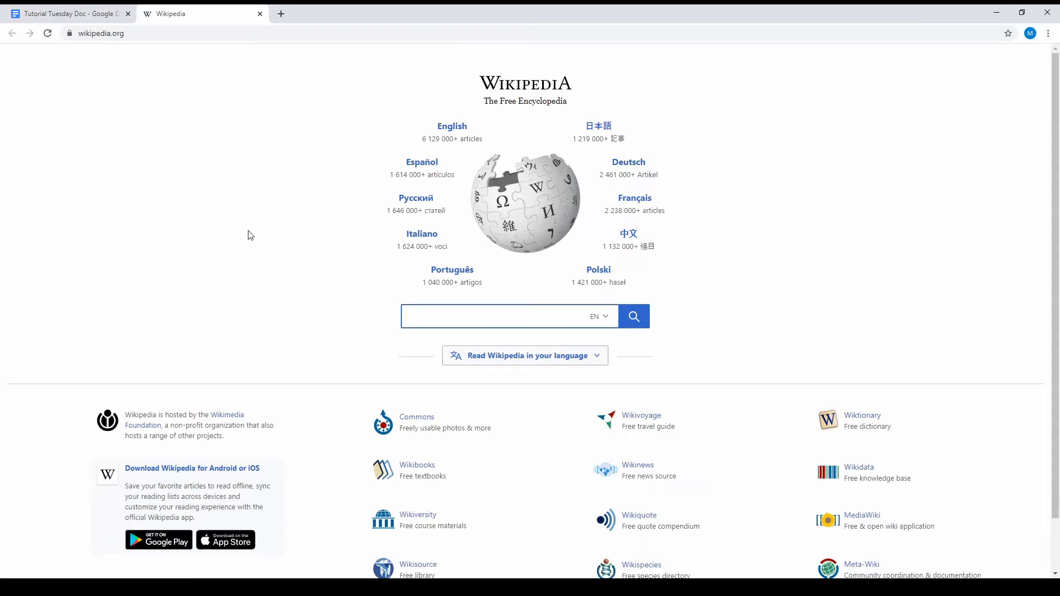
key(ctrl+w)
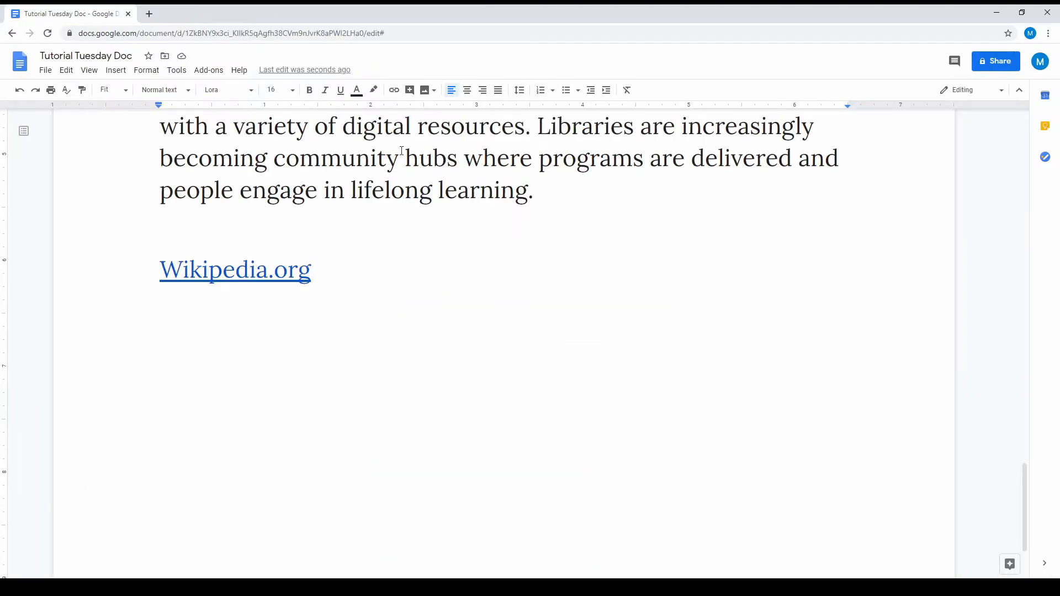
Add the comment "Is this the correct weblink?" to the whole Wikipedia.org link text
click(409, 91)
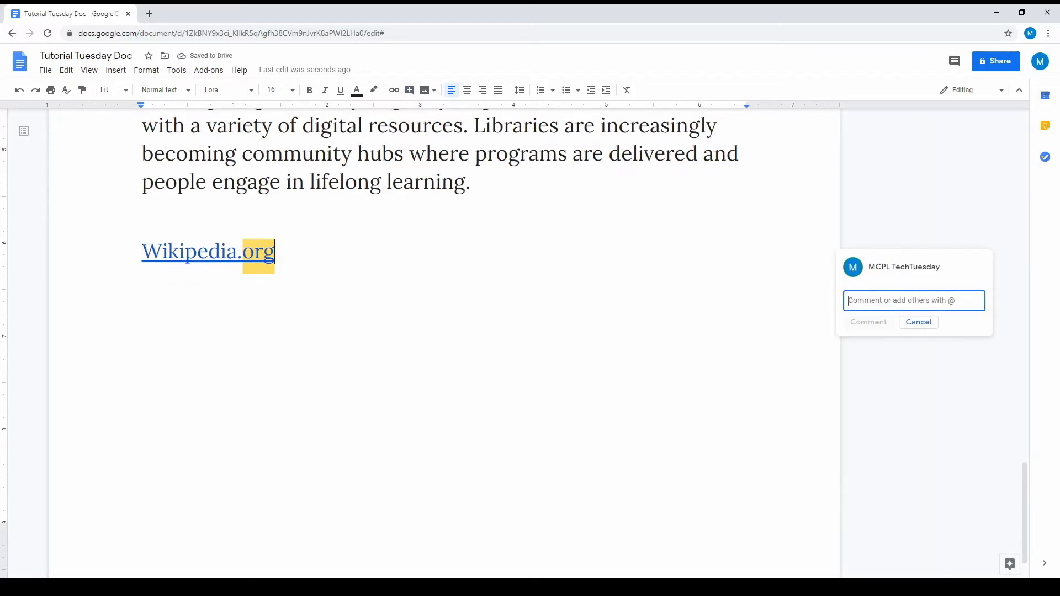
key(Escape)
drag(266, 273, 160, 273)
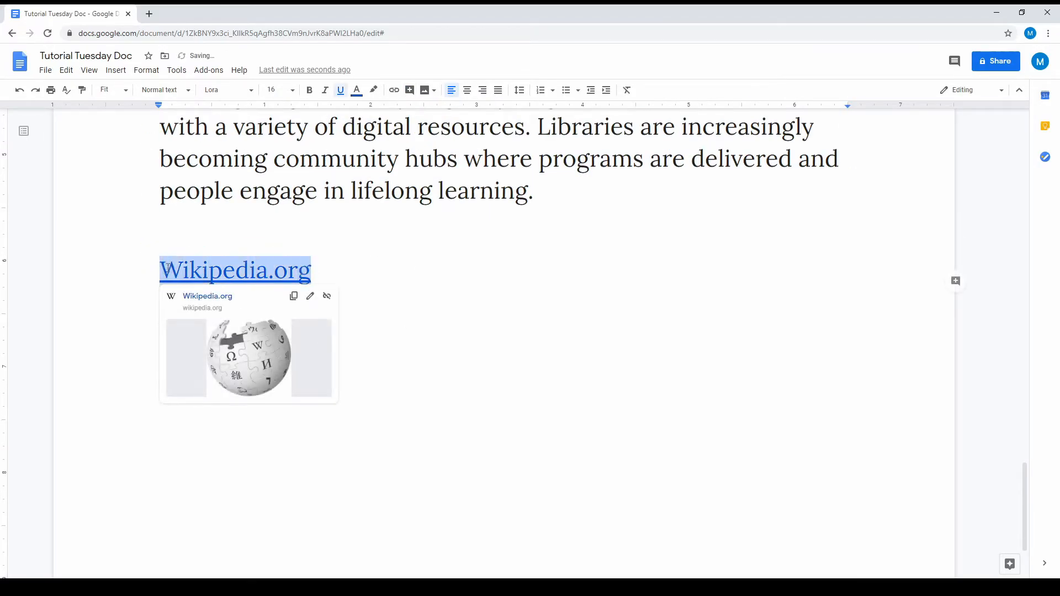
click(411, 93)
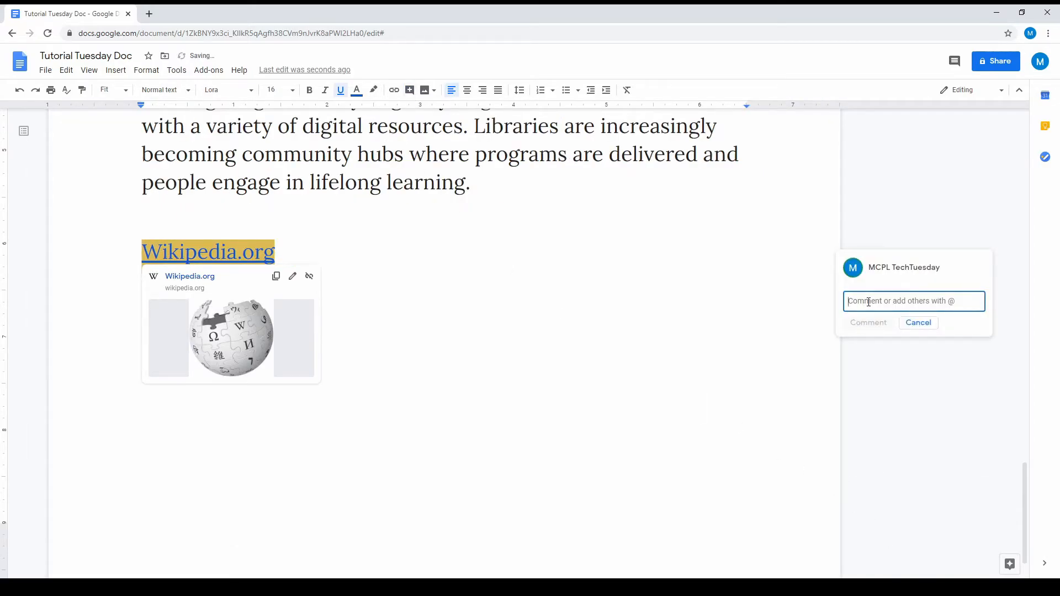
text(Is this the correct weblink?)
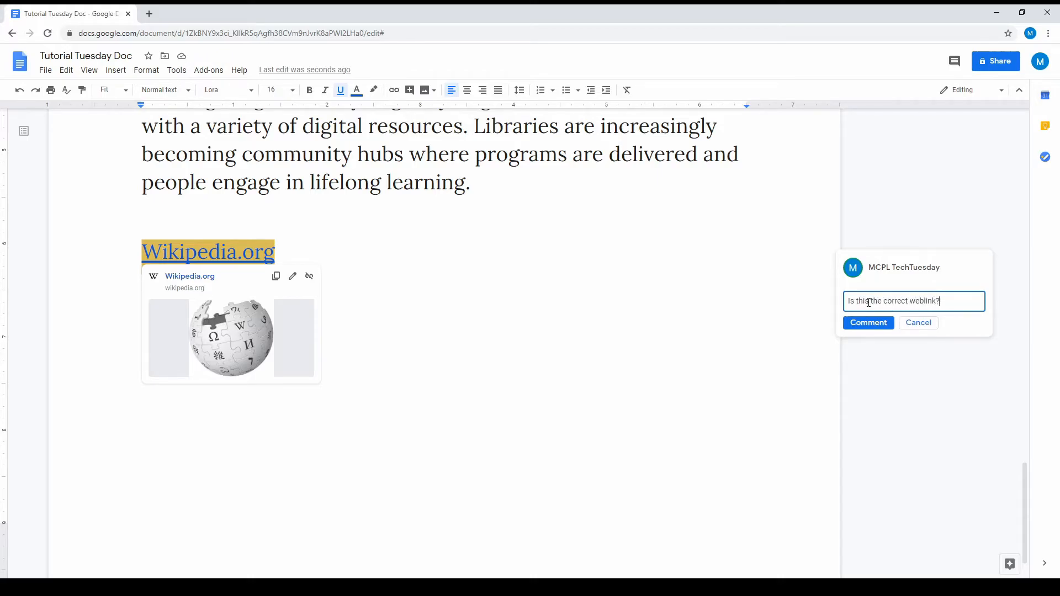
click(871, 326)
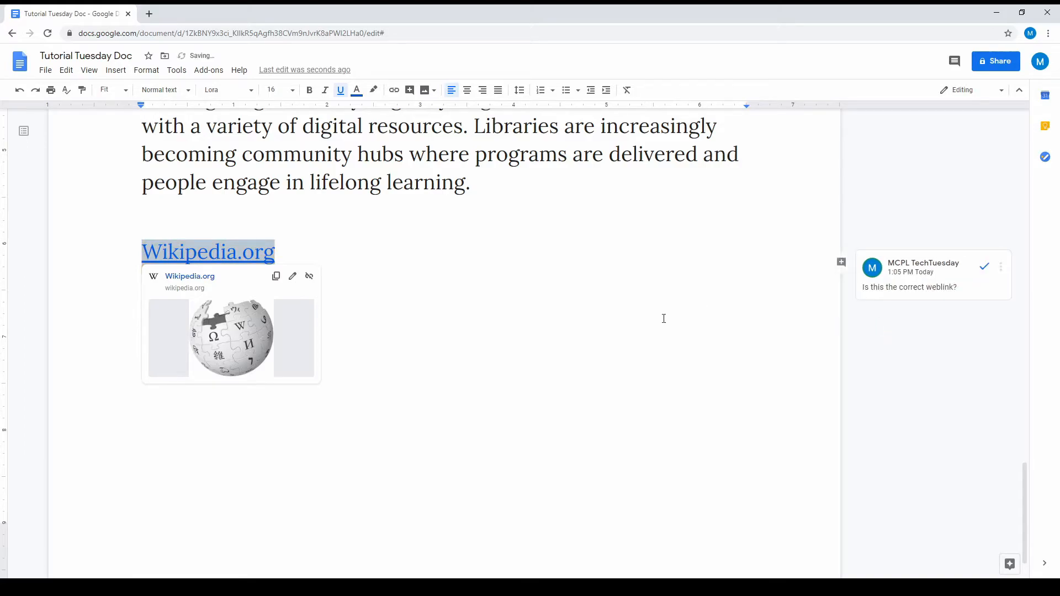
click(609, 327)
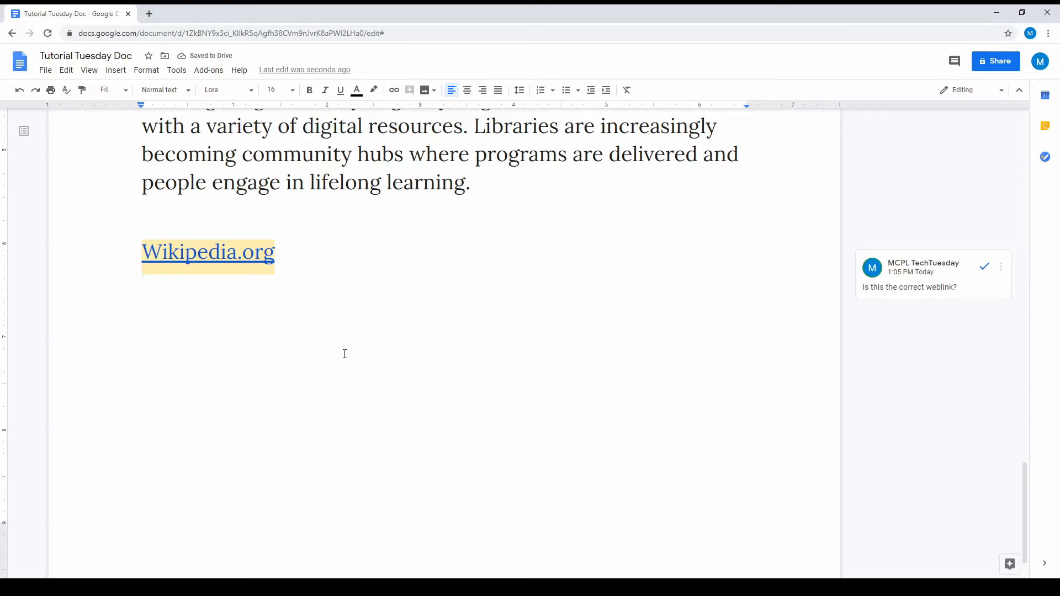
click(373, 251)
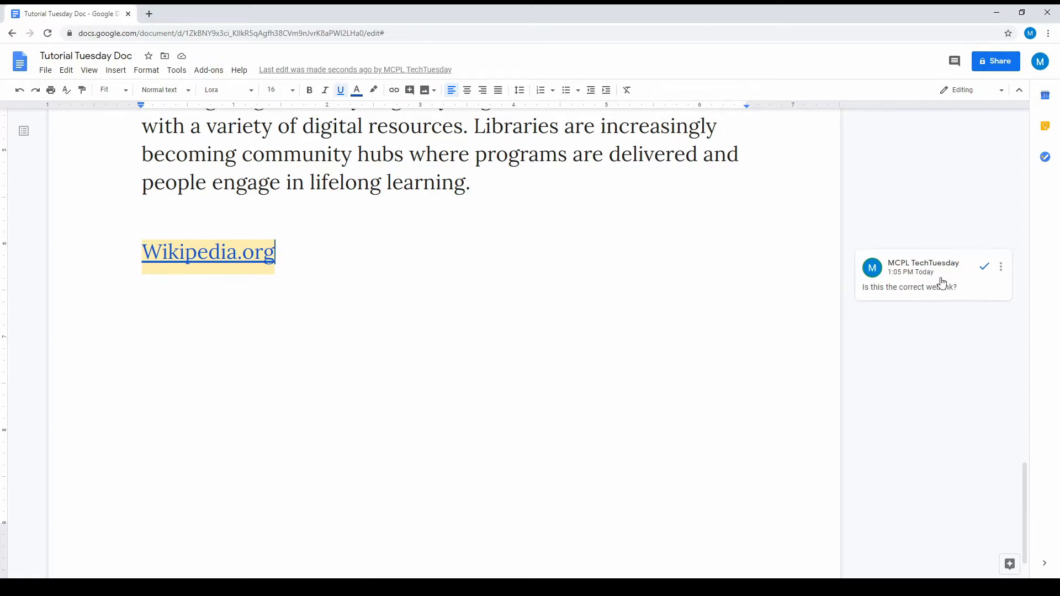
click(439, 155)
scroll(438, 152, up, 6)
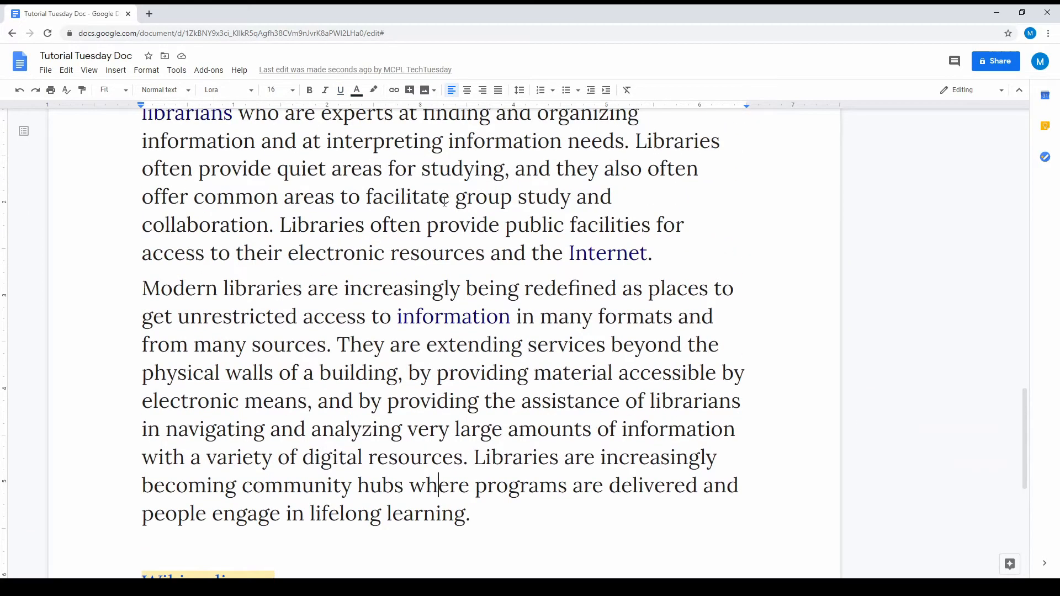
scroll(462, 201, down, 3)
scroll(521, 232, up, 5)
scroll(521, 232, down, 7)
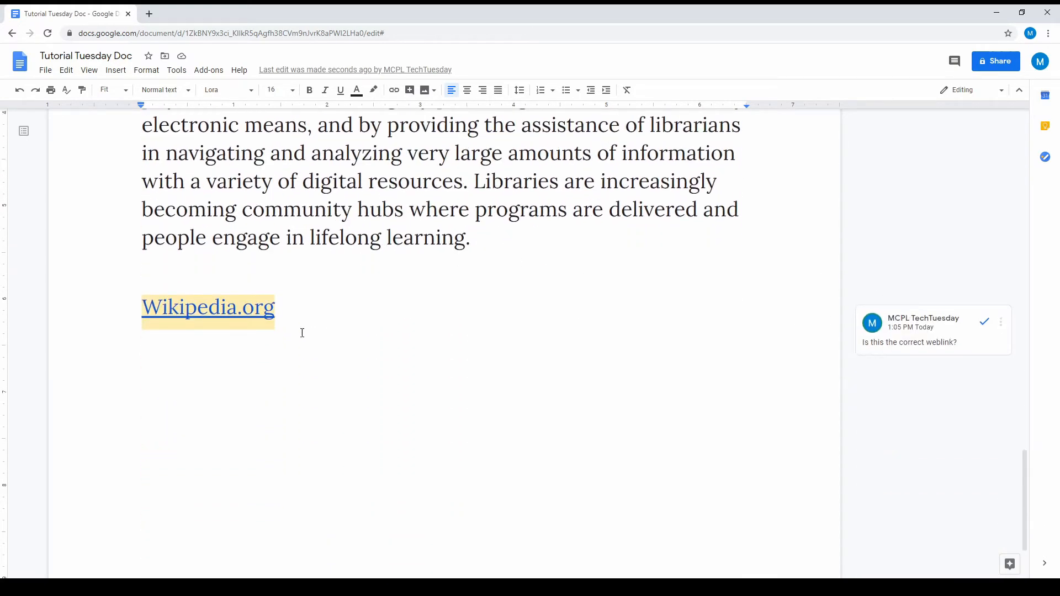
click(921, 325)
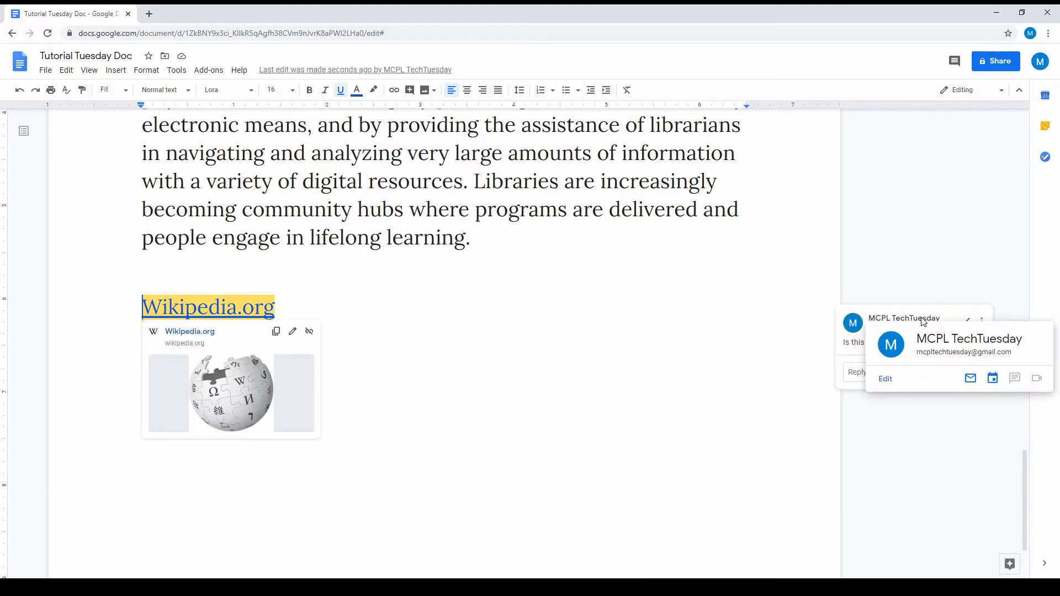
click(890, 378)
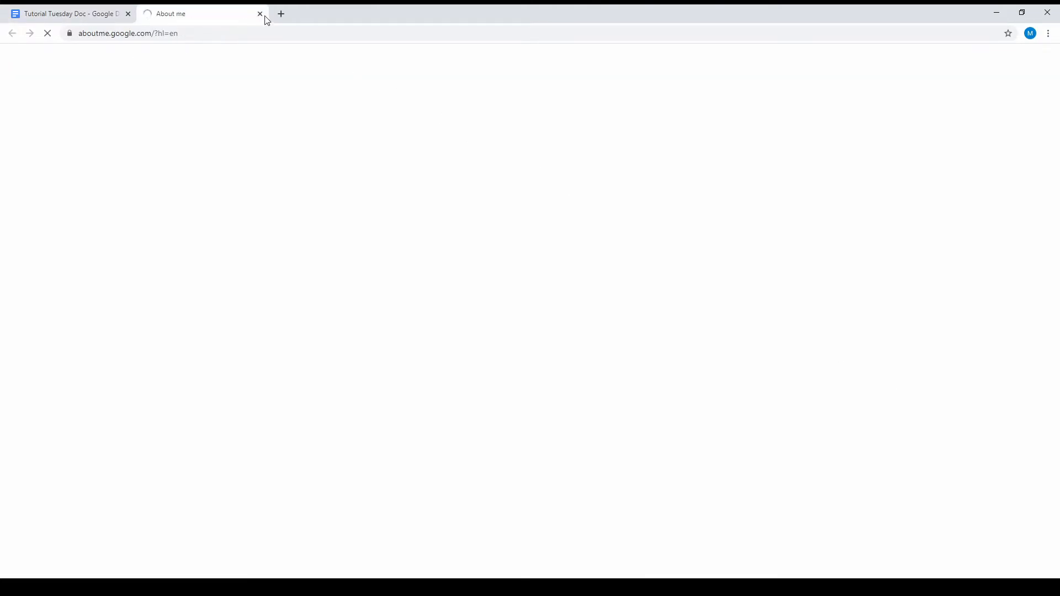
click(260, 14)
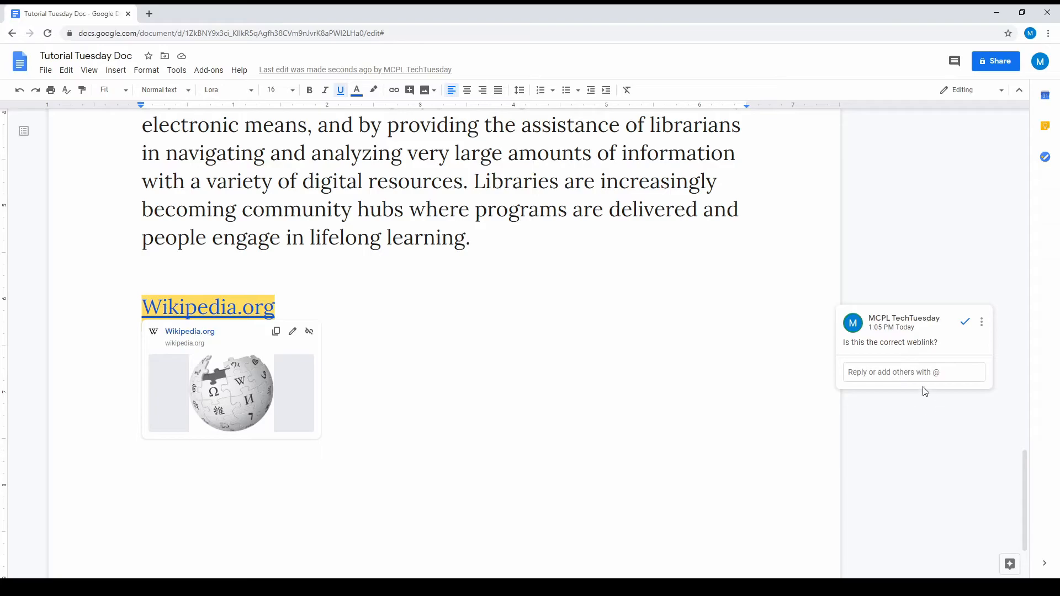
click(501, 311)
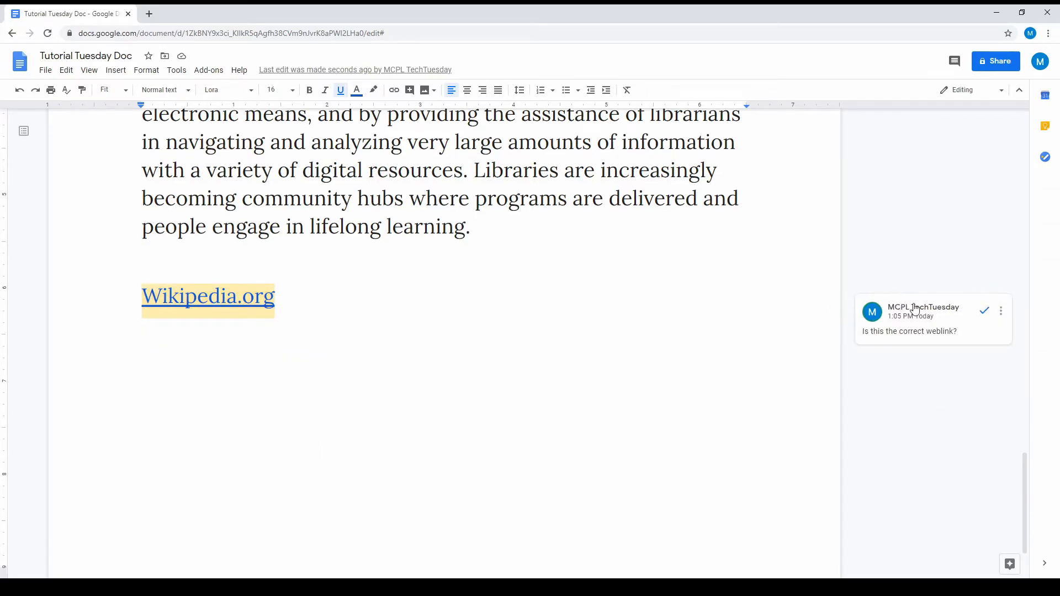
Edit the comment on the Wikipedia.org link to read "Is this the correct weblink? Yes, it is." and save it
click(1002, 313)
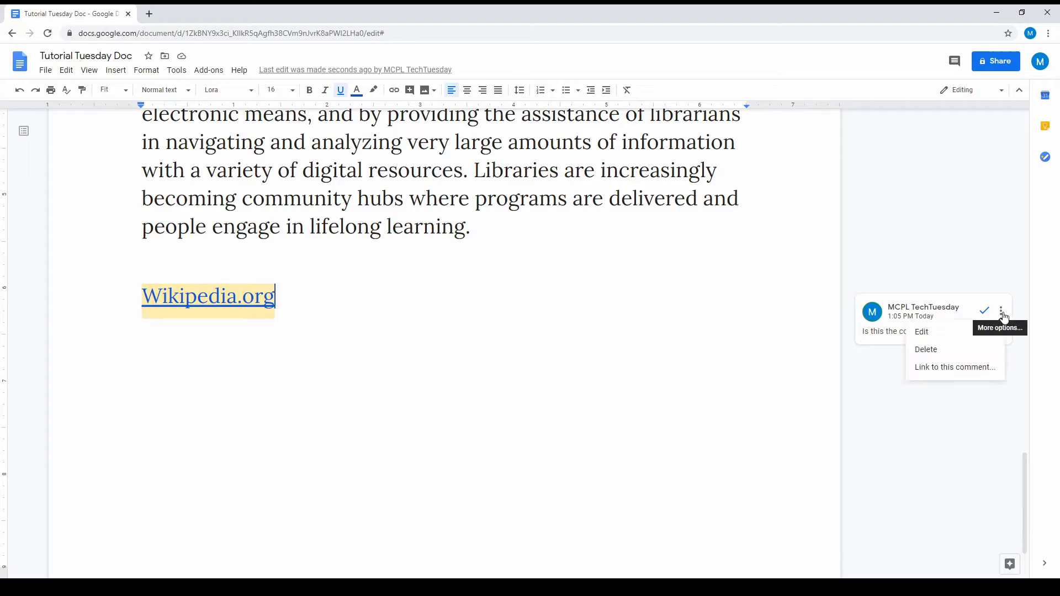
click(956, 335)
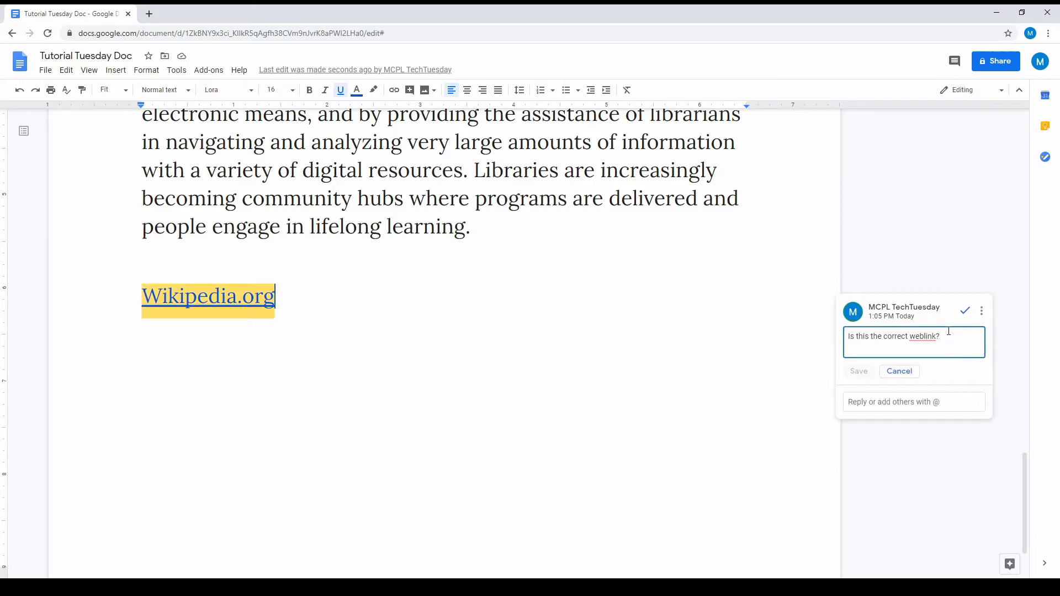
text(Yes, it is.)
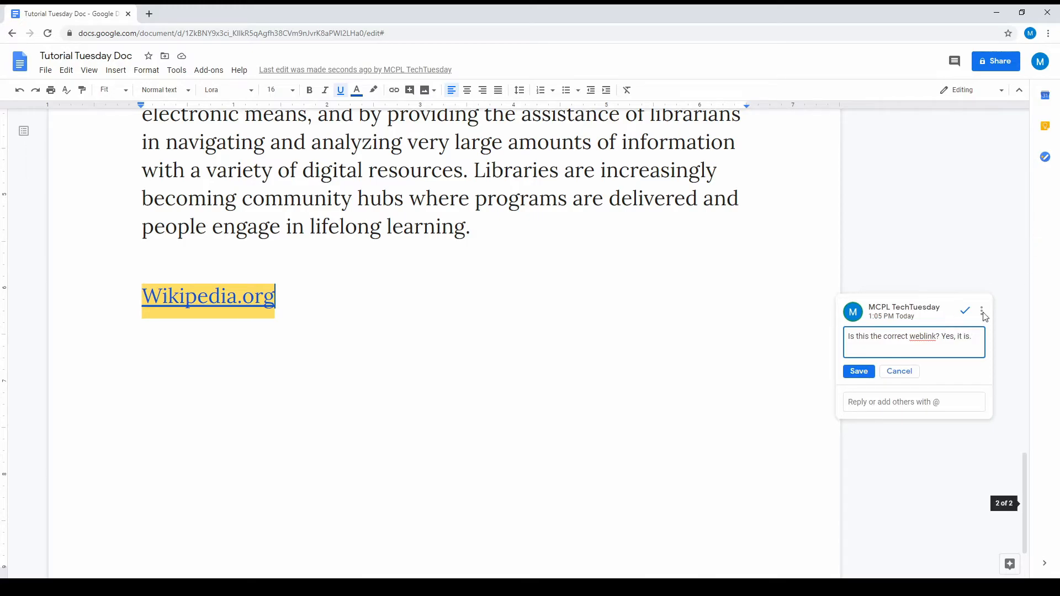
click(860, 372)
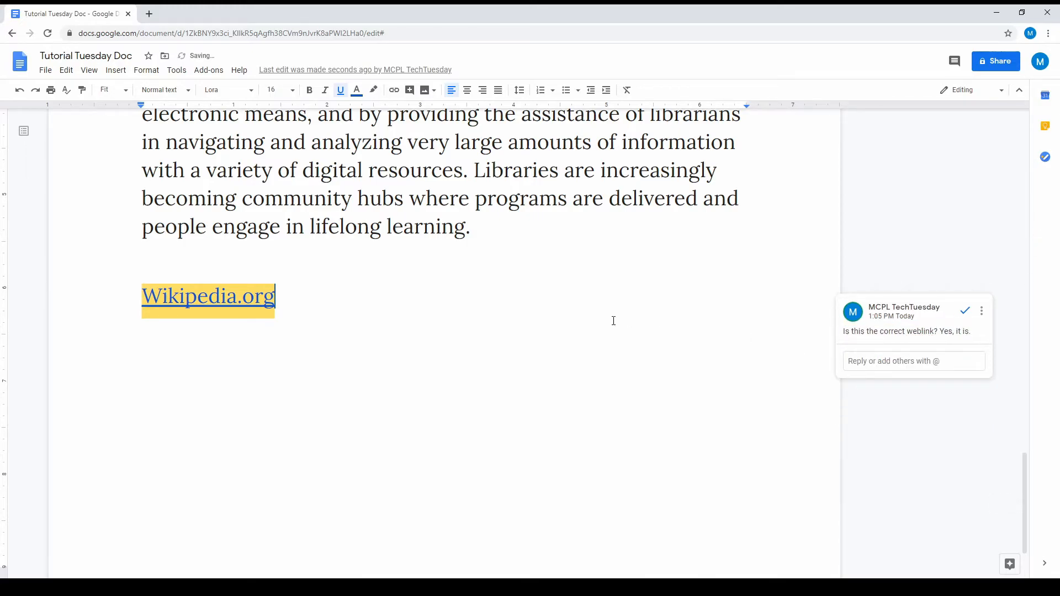
click(424, 293)
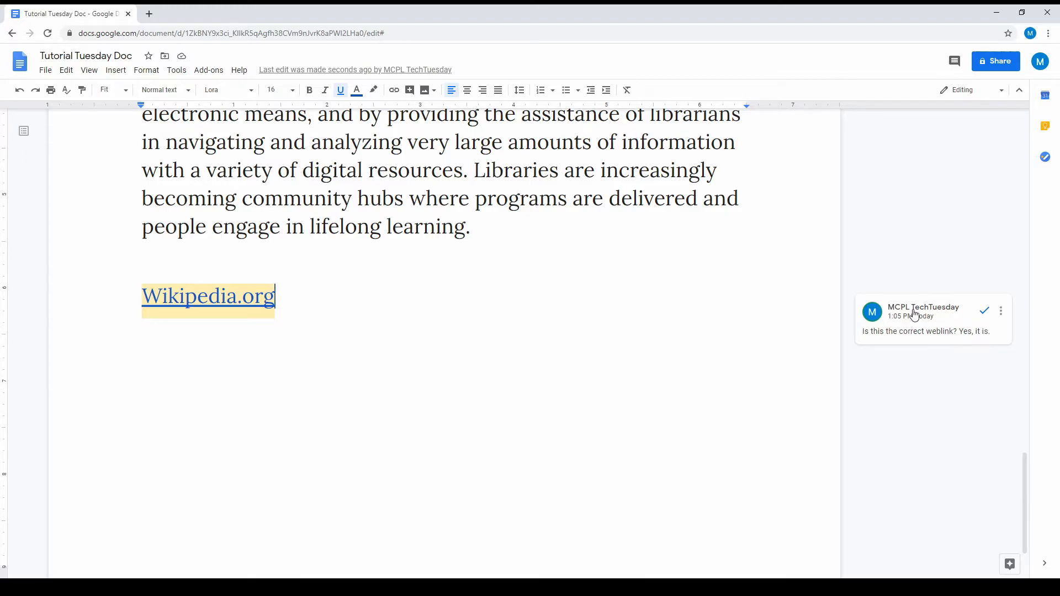
mouse_move(937, 311)
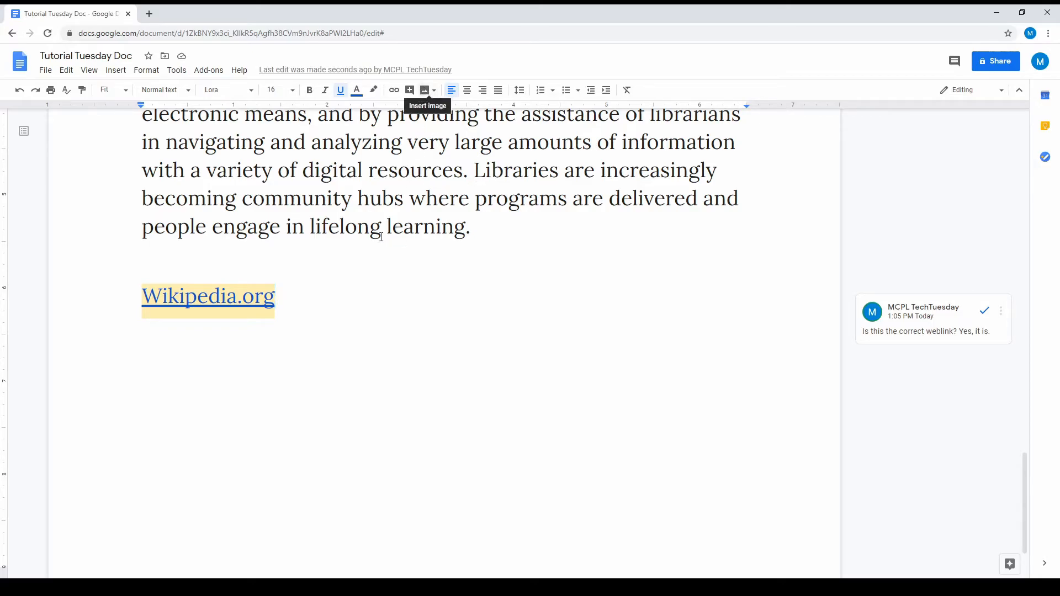
Two lines below the Wikipedia.org link, insert the bookshelf aisle photo with the green stool from a web image search for "library"
key(Return)
key(Return)
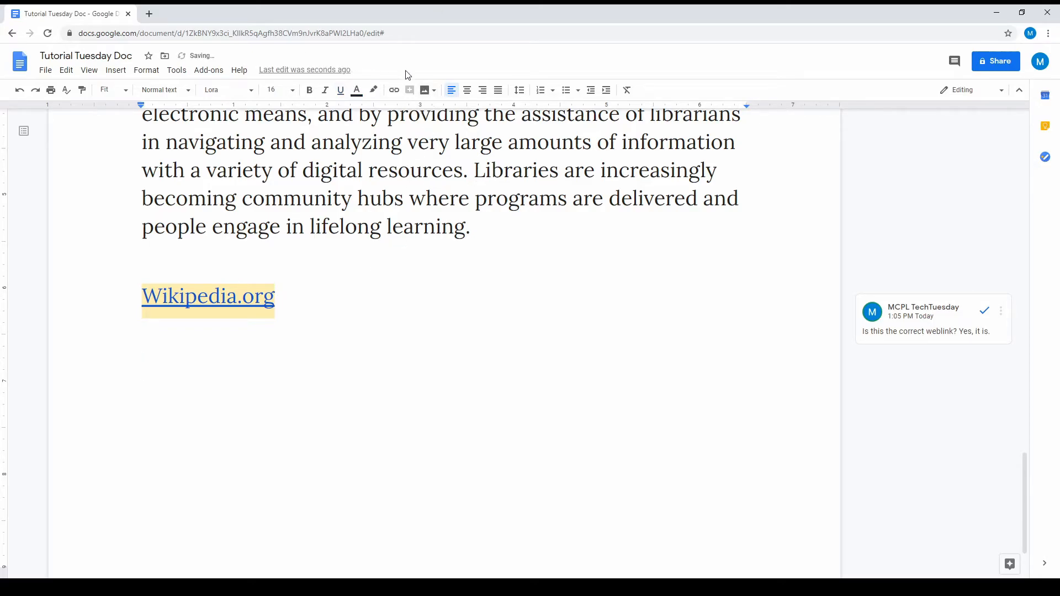
click(426, 94)
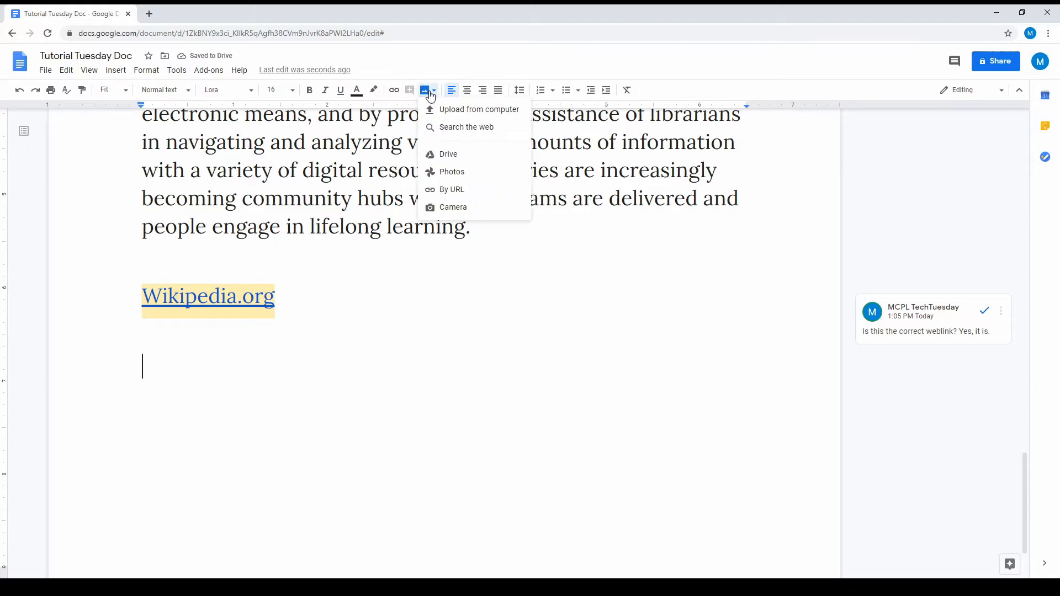
click(456, 130)
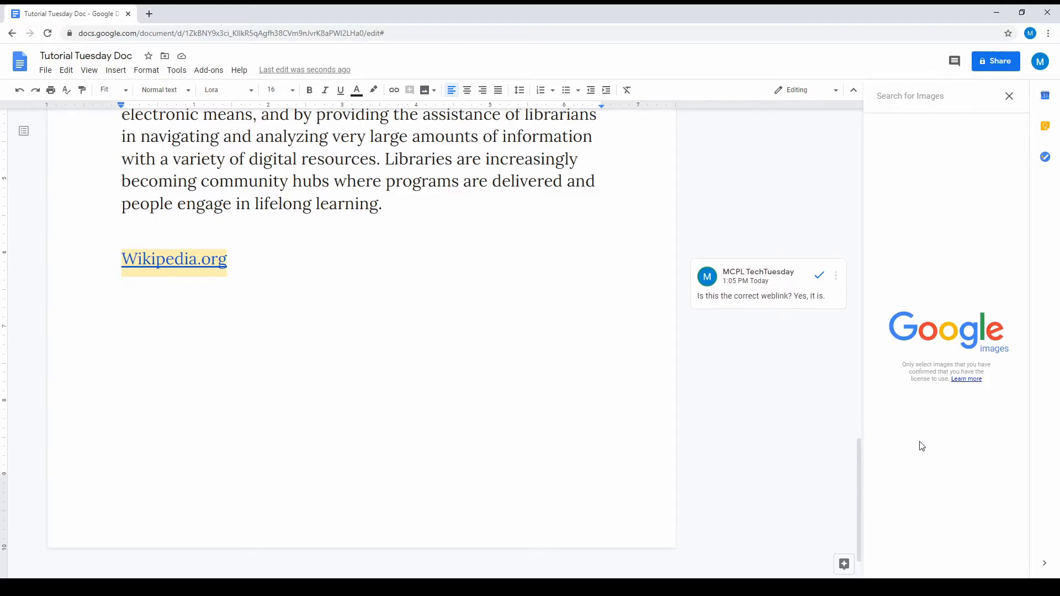
text(libra)
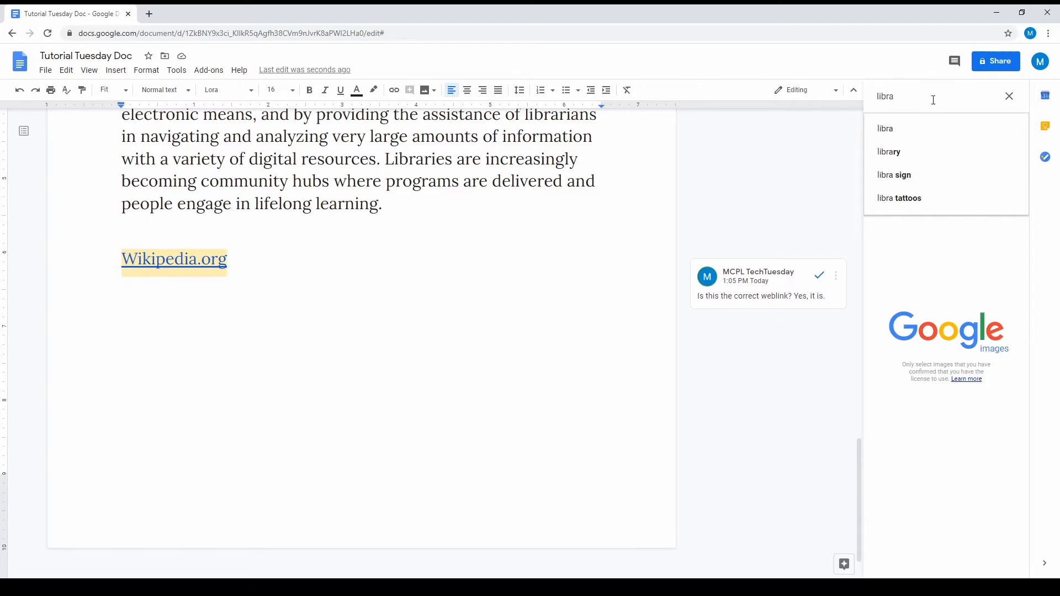
click(906, 154)
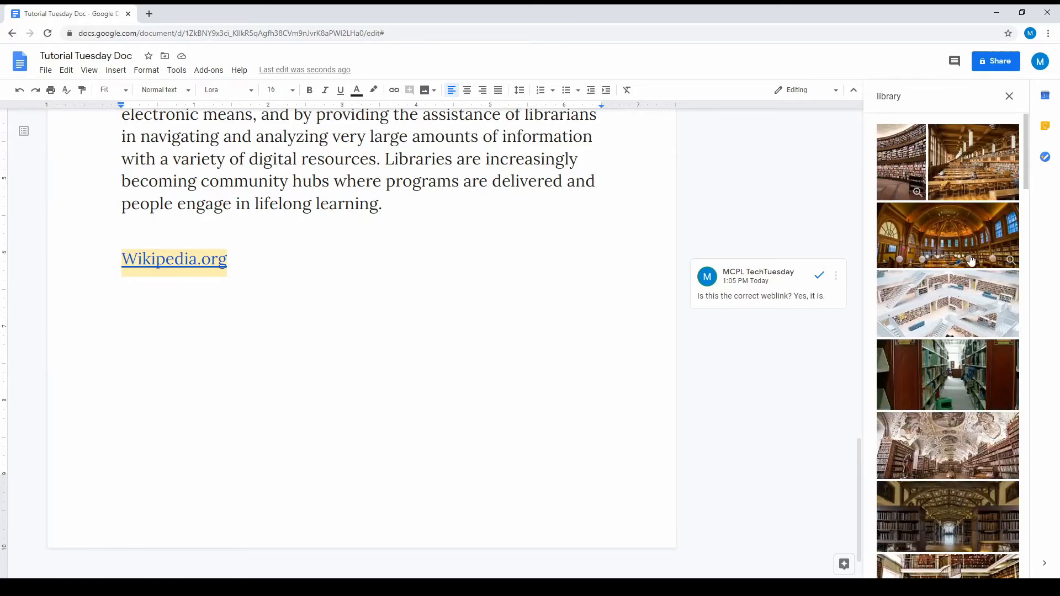
click(950, 379)
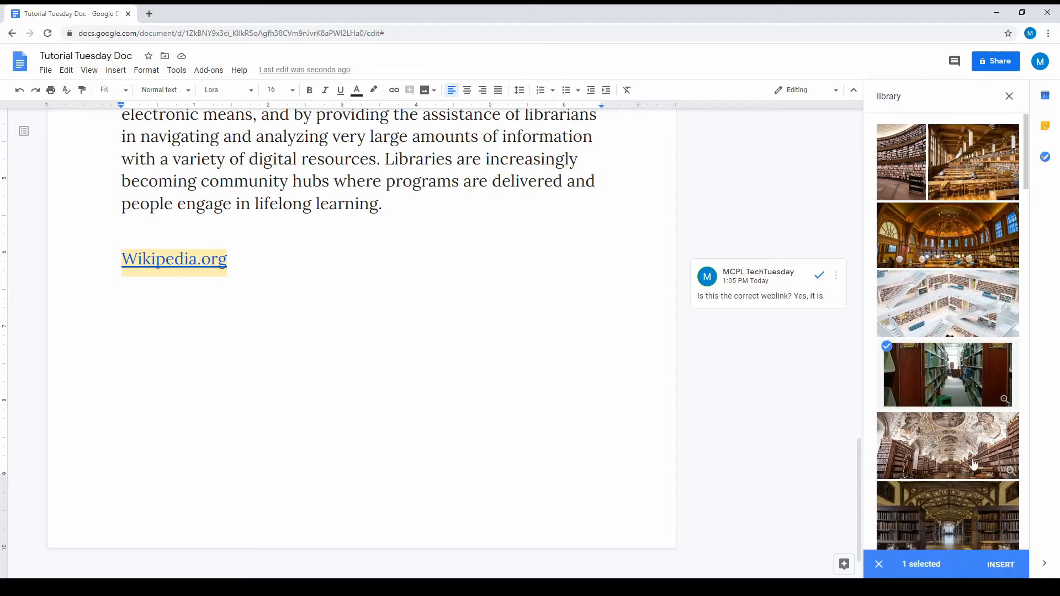
click(1001, 569)
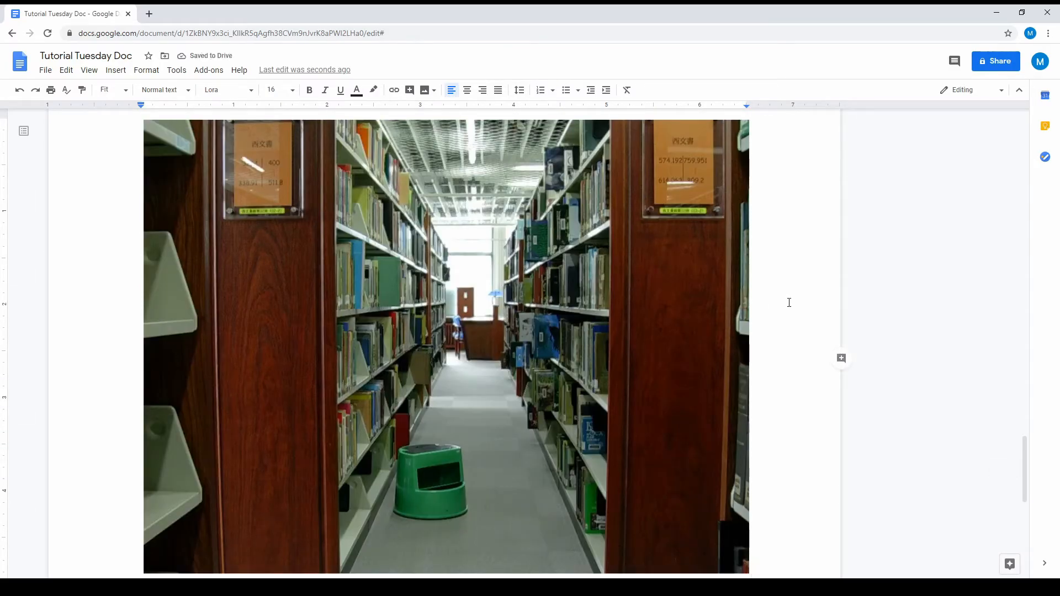
Shrink the inserted library photo proportionally to about 3.7 inches wide and deselect it
scroll(790, 309, up, 2)
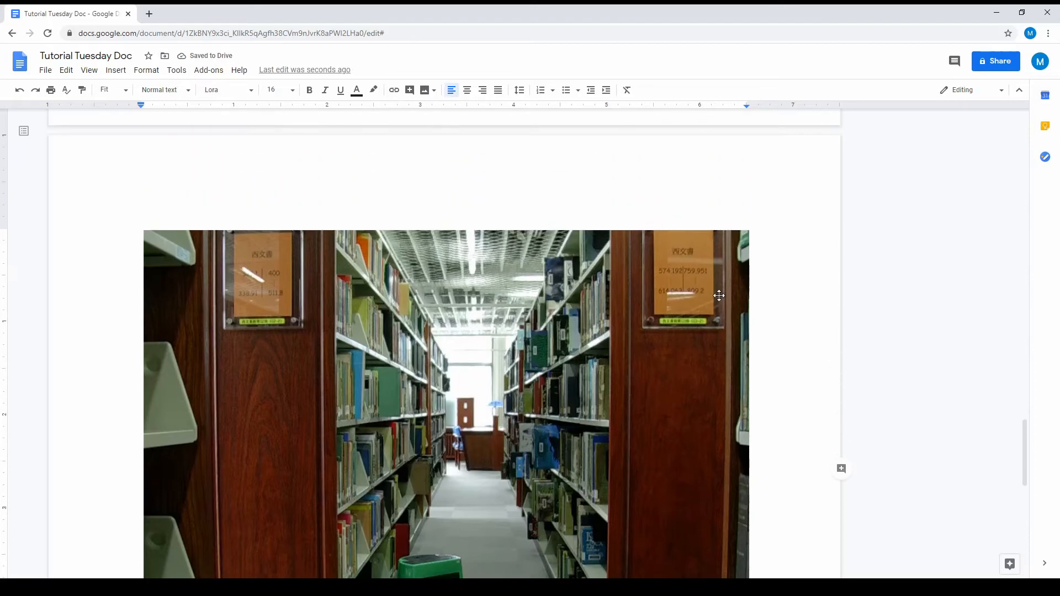
click(703, 287)
scroll(703, 287, down, 1)
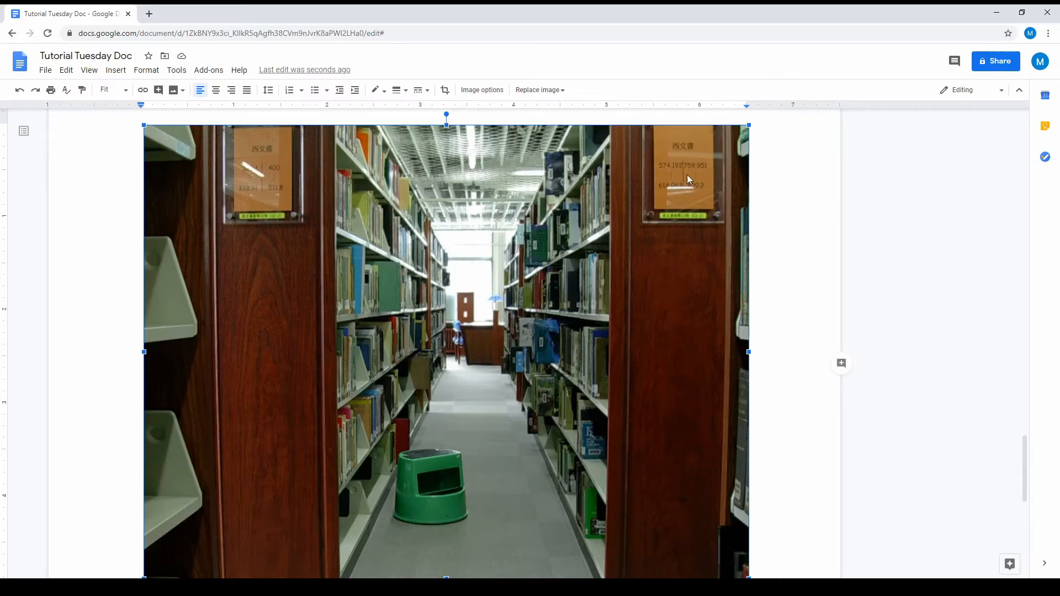
drag(750, 124, 480, 319)
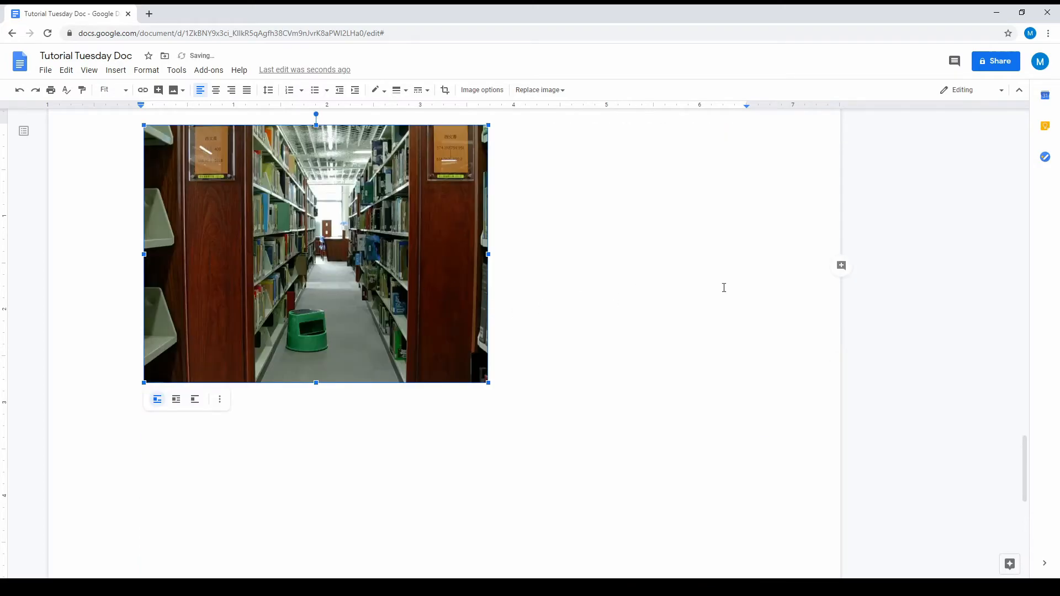
mouse_move(1026, 478)
mouse_down()
mouse_move(1027, 439)
mouse_move(1027, 463)
mouse_up()
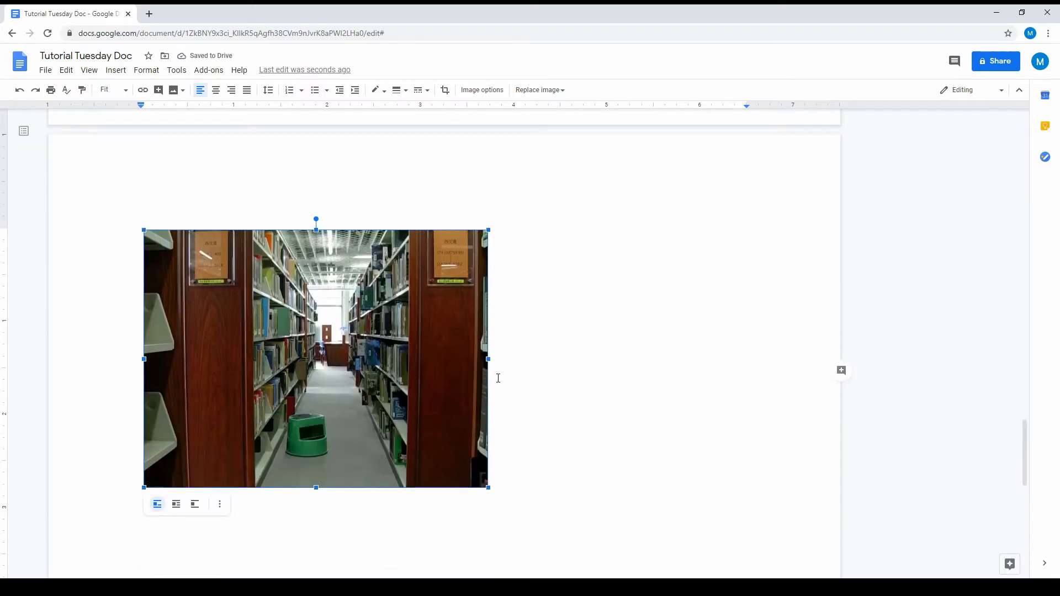
scroll(561, 373, up, 4)
scroll(563, 376, down, 5)
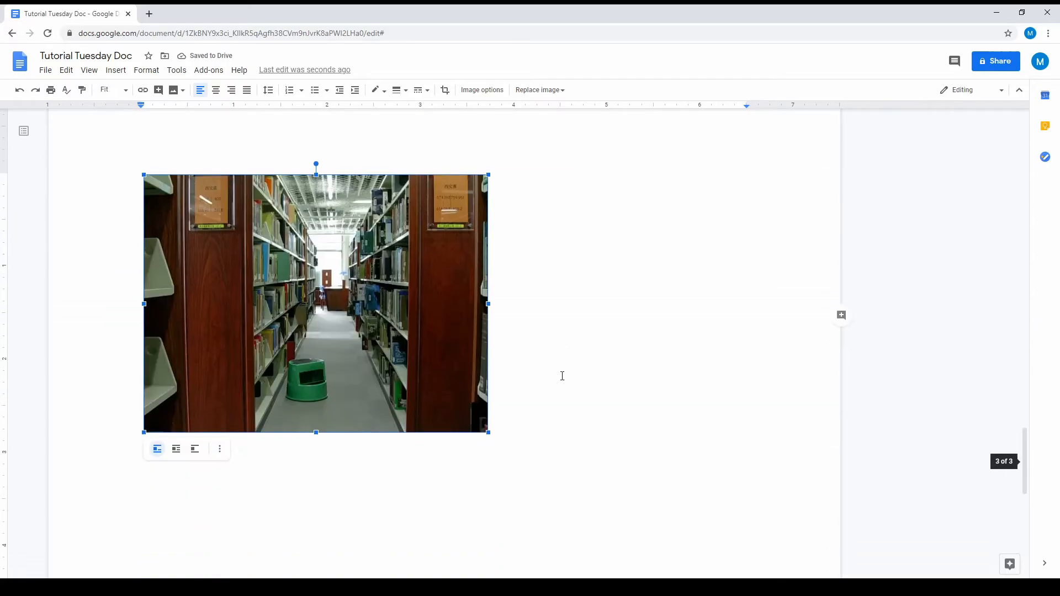
click(520, 317)
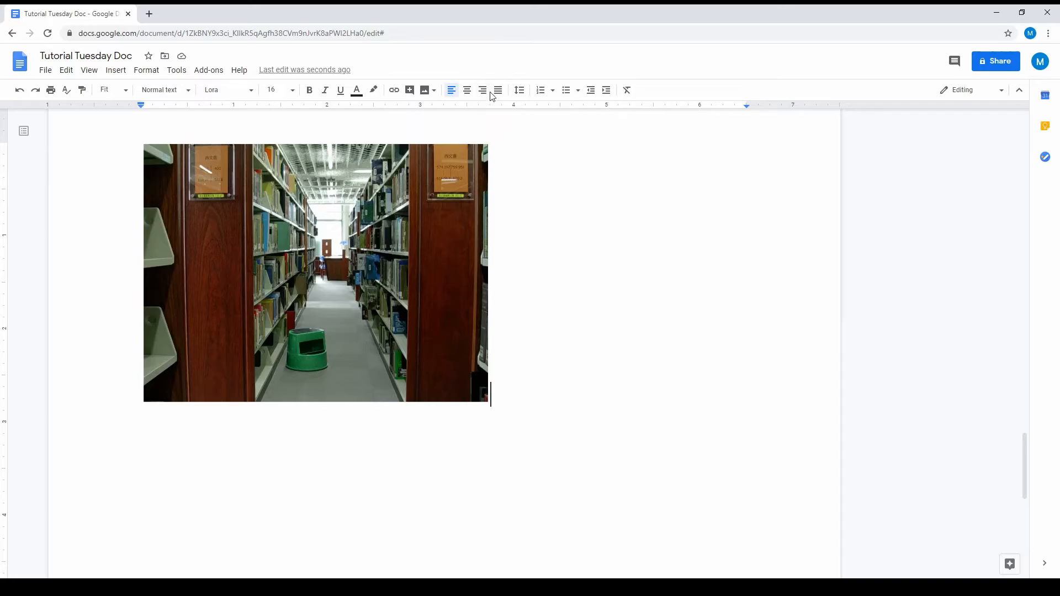
Center-align the entire content of the document
scroll(574, 297, up, 6)
scroll(574, 296, up, 5)
click(350, 373)
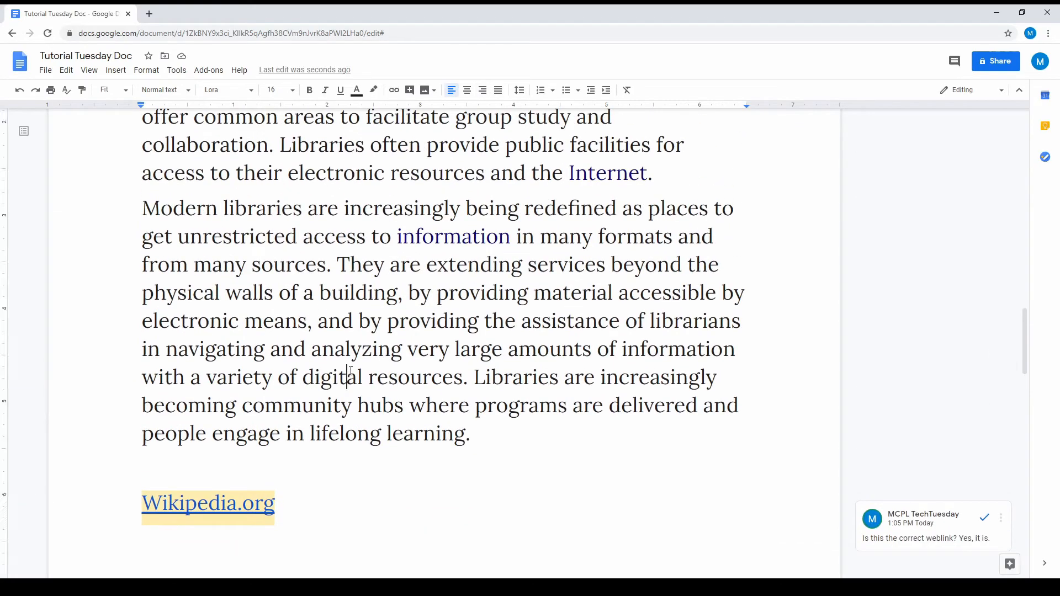
key(ctrl+a)
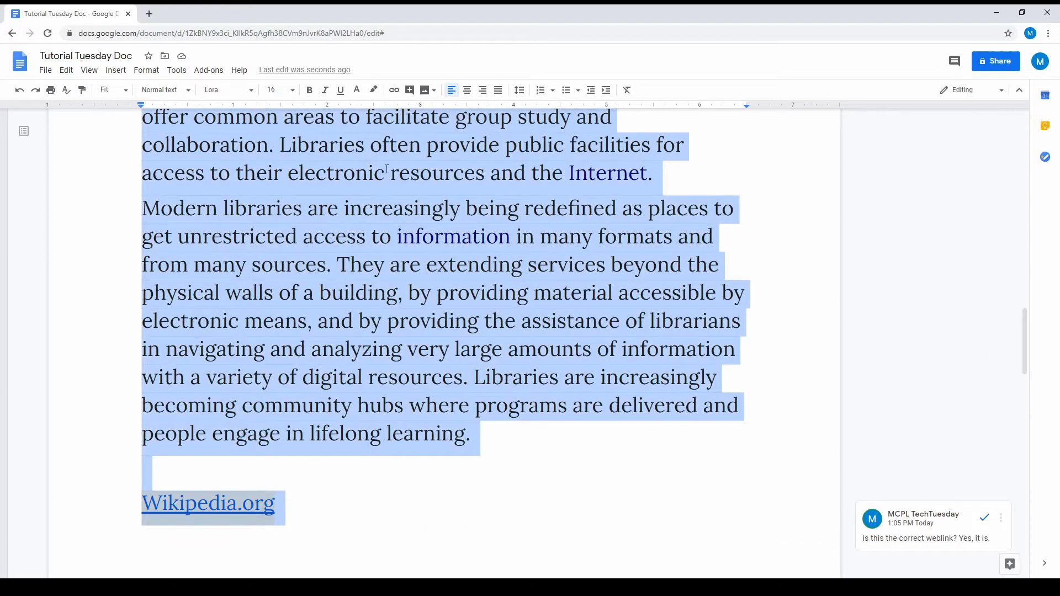
click(467, 91)
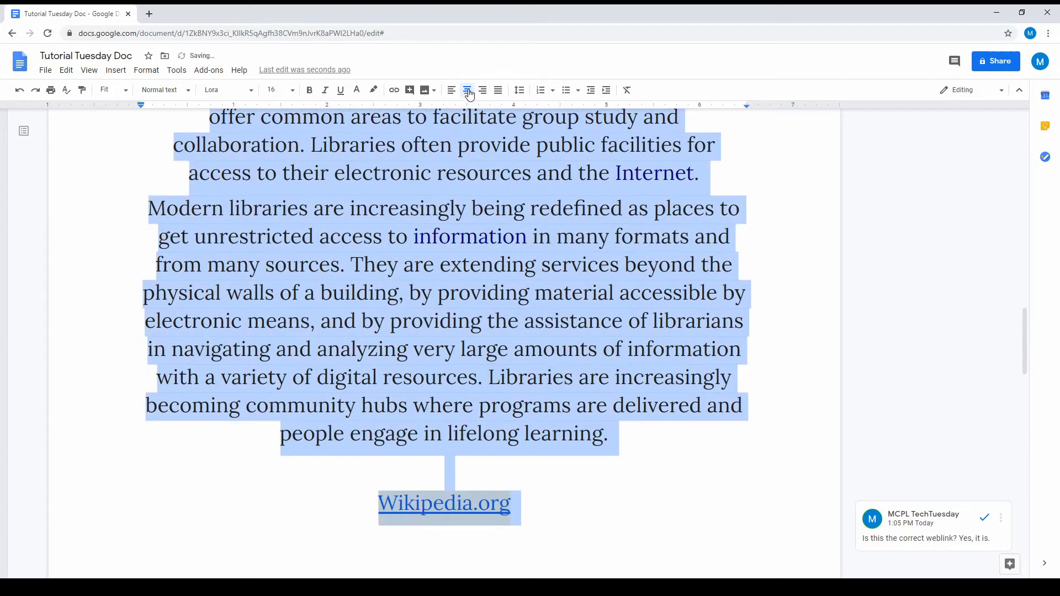
Right-align the entire document content and switch it back to left alignment
click(483, 90)
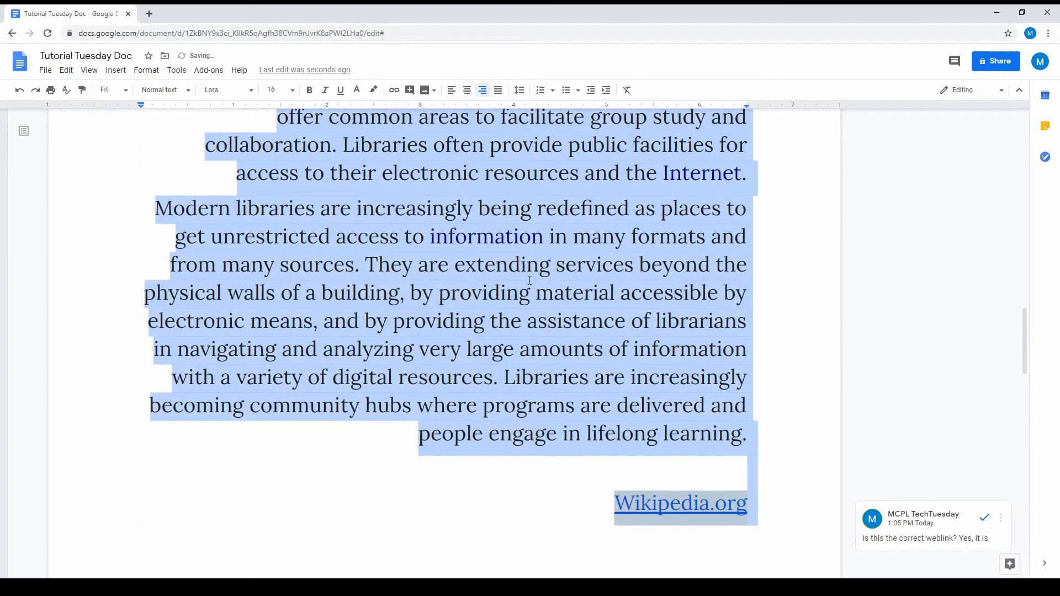
scroll(520, 291, up, 5)
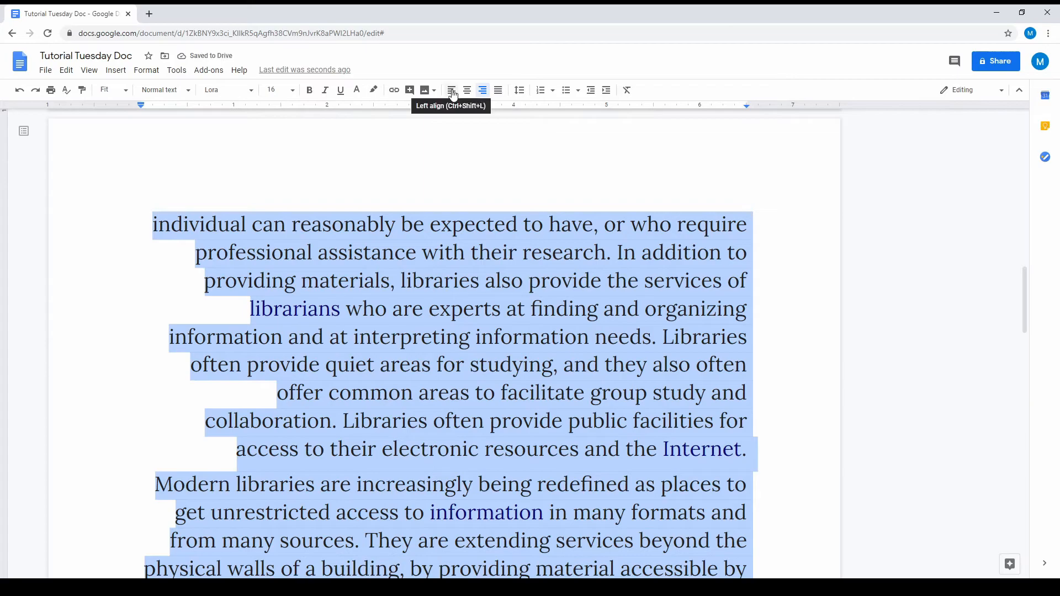
click(452, 90)
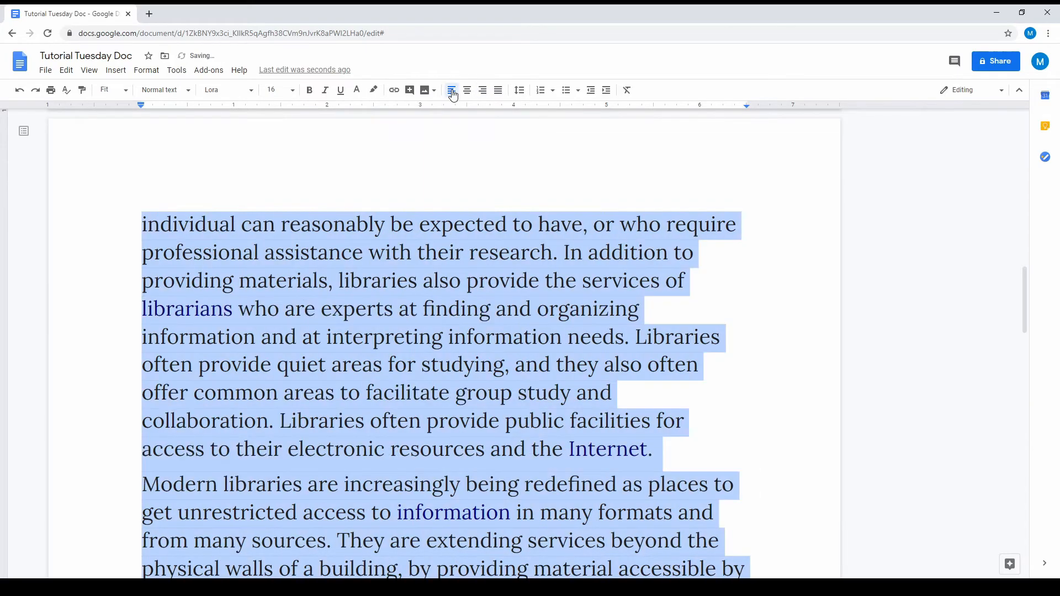
Try double line spacing on the entire document content and set it to single spacing
click(521, 93)
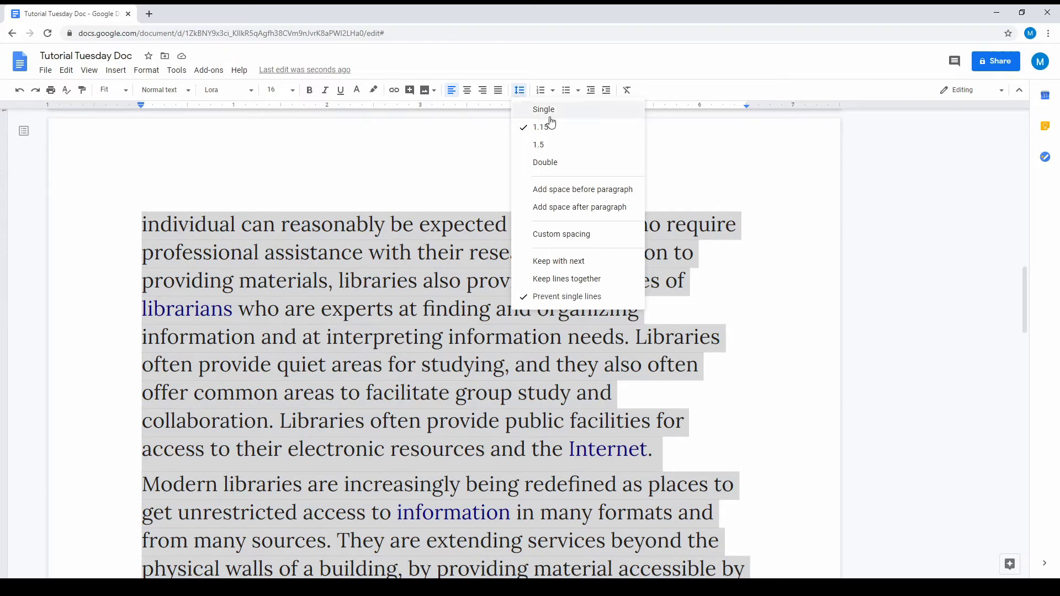
click(565, 162)
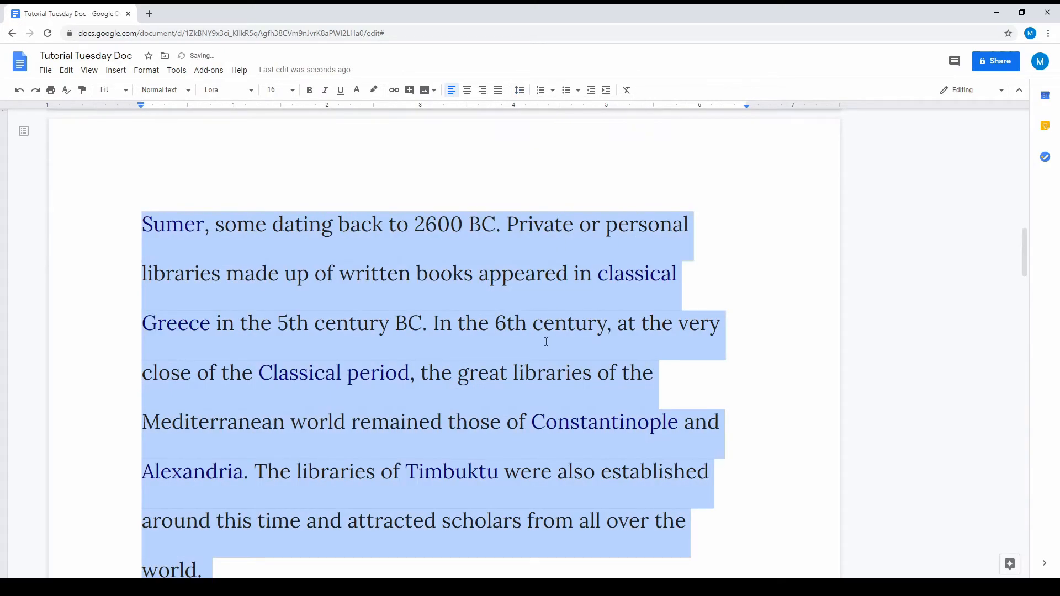
click(519, 91)
click(542, 110)
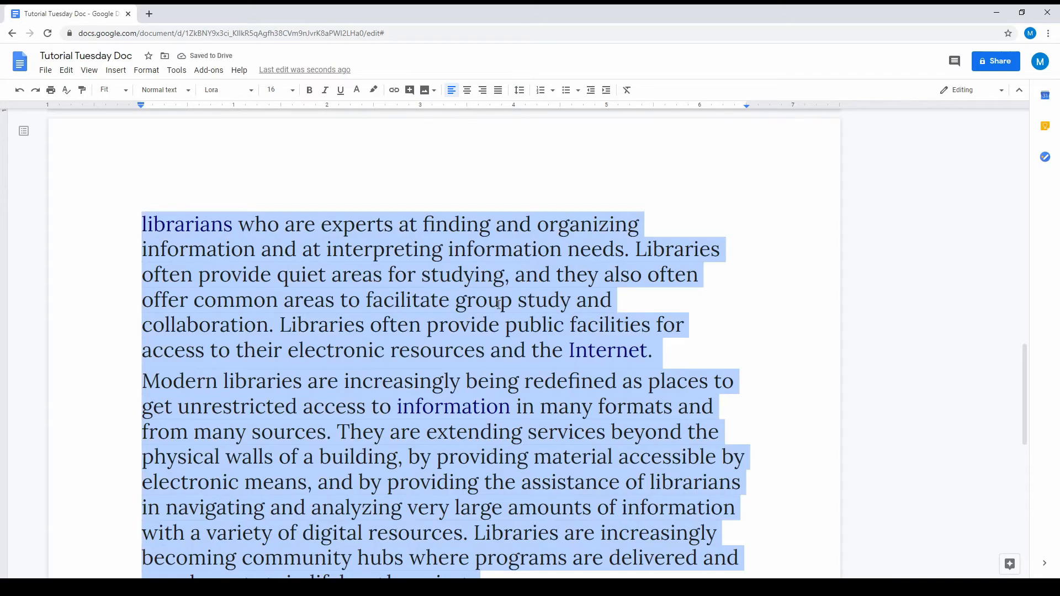
Create a numbered list at the end of the document, below the photo, with the items "Walk", "Enter" and "Text"
key(ctrl+End)
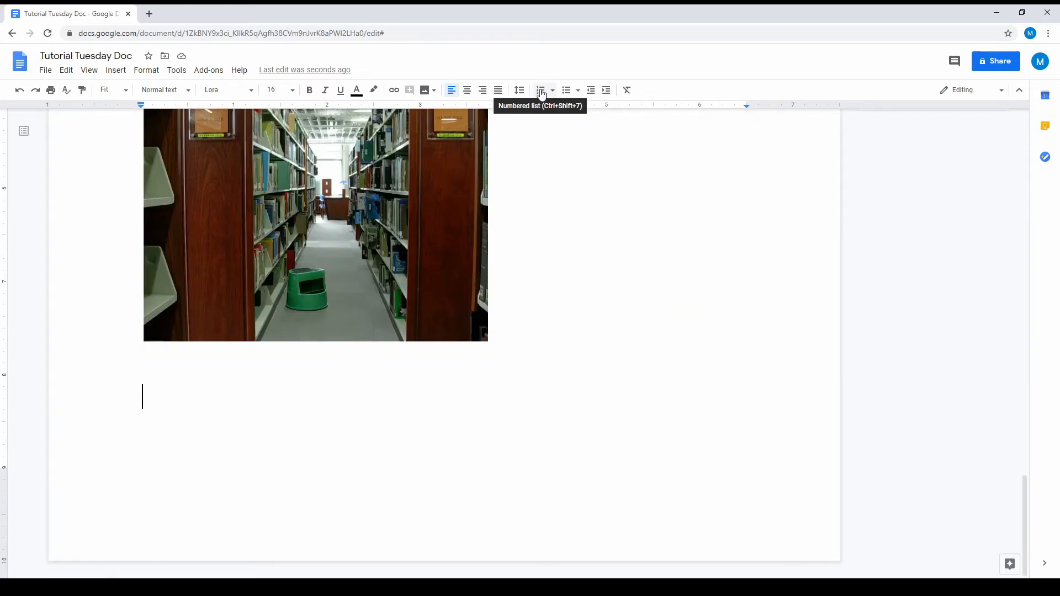
click(541, 91)
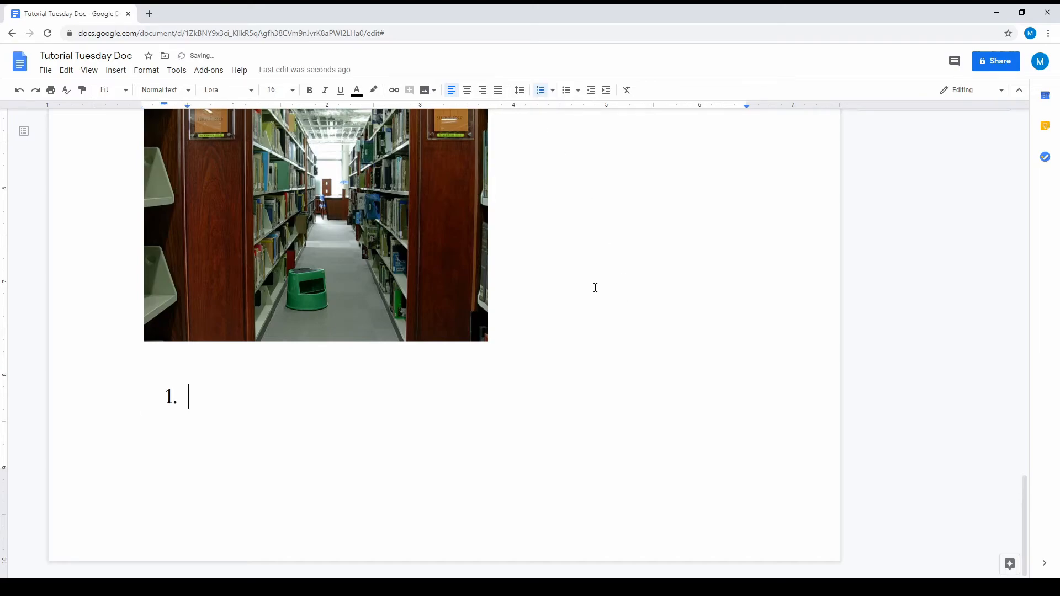
text(Walk)
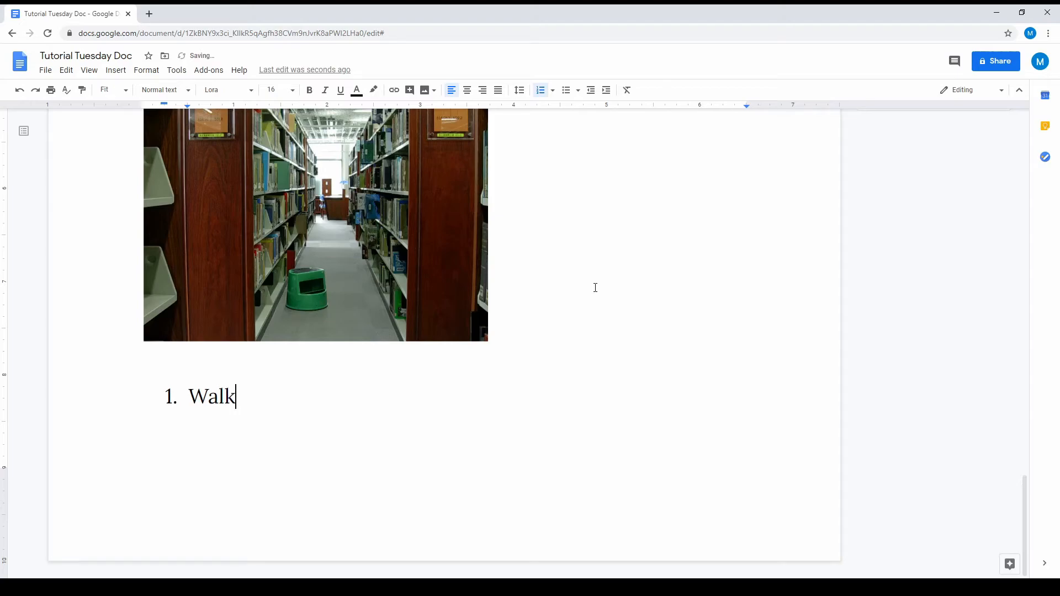
key(Return)
text(Enter)
key(Return)
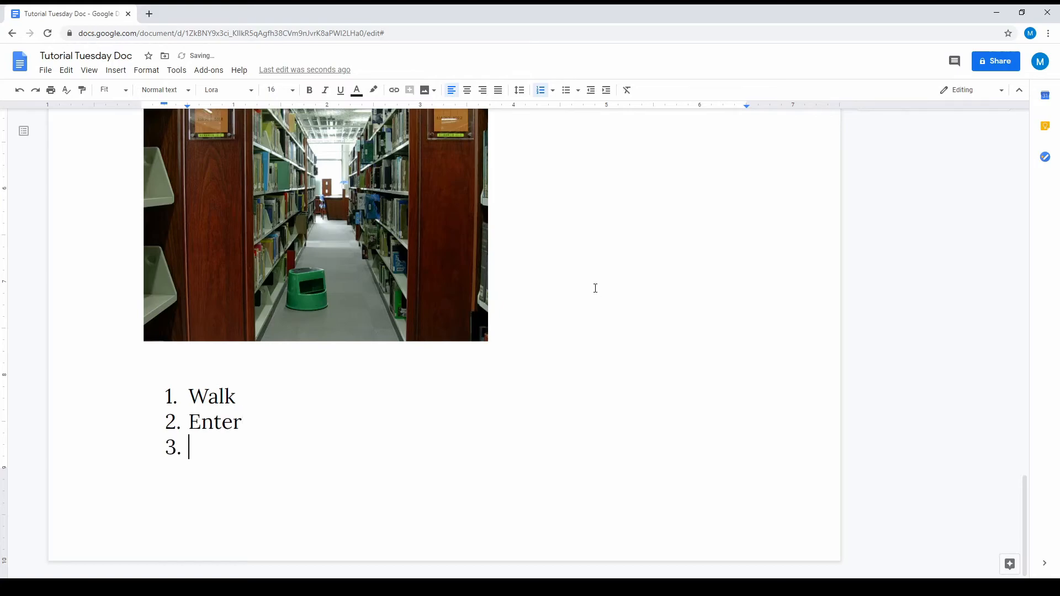
text(Text)
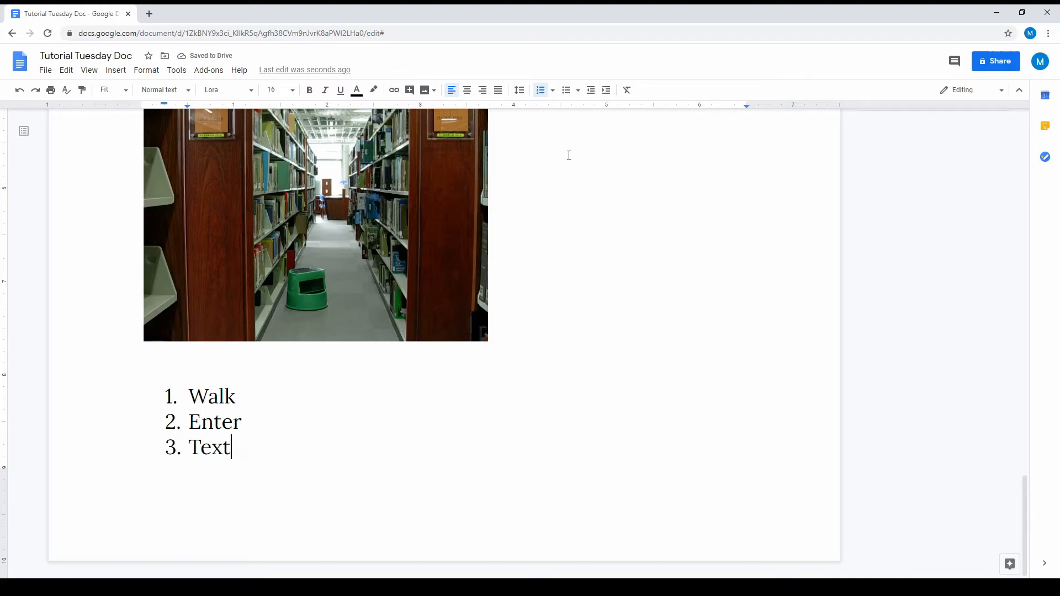
Remove the numbering from the "Text" item, undo that, and end the numbered list on a new line below it
click(541, 92)
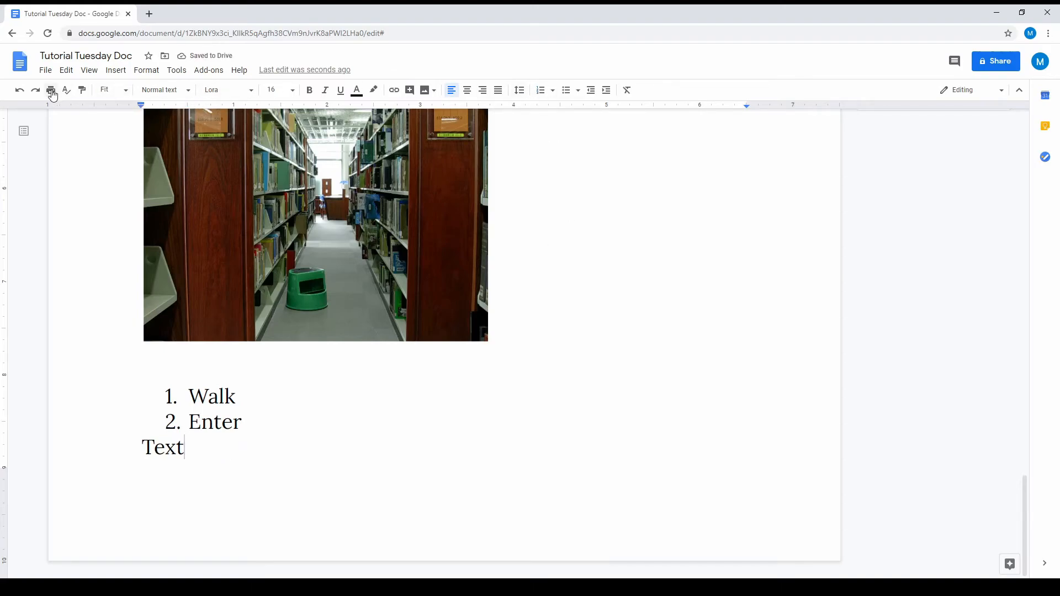
click(18, 91)
key(Return)
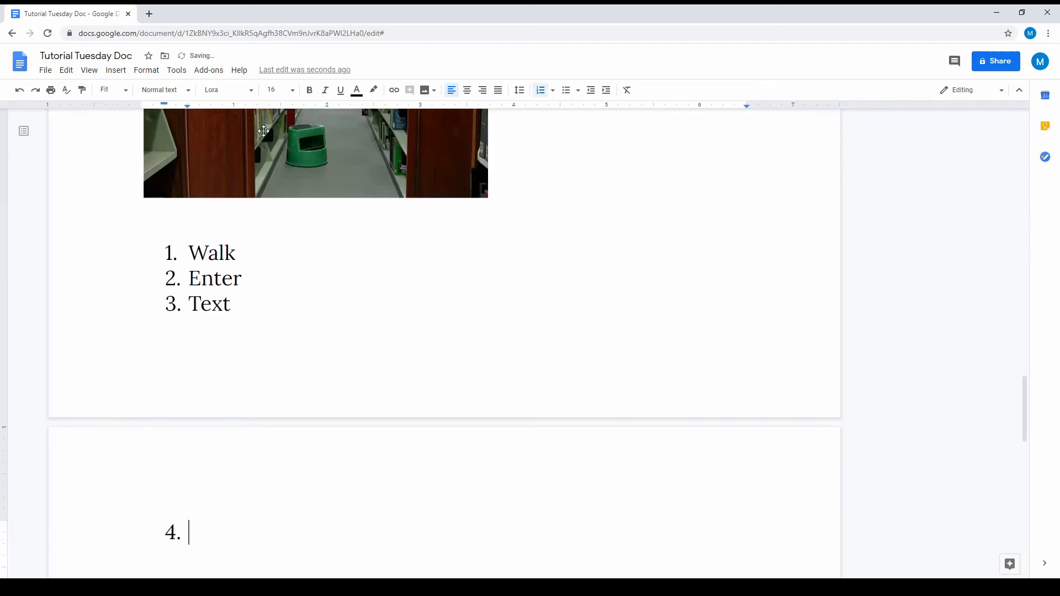
click(542, 92)
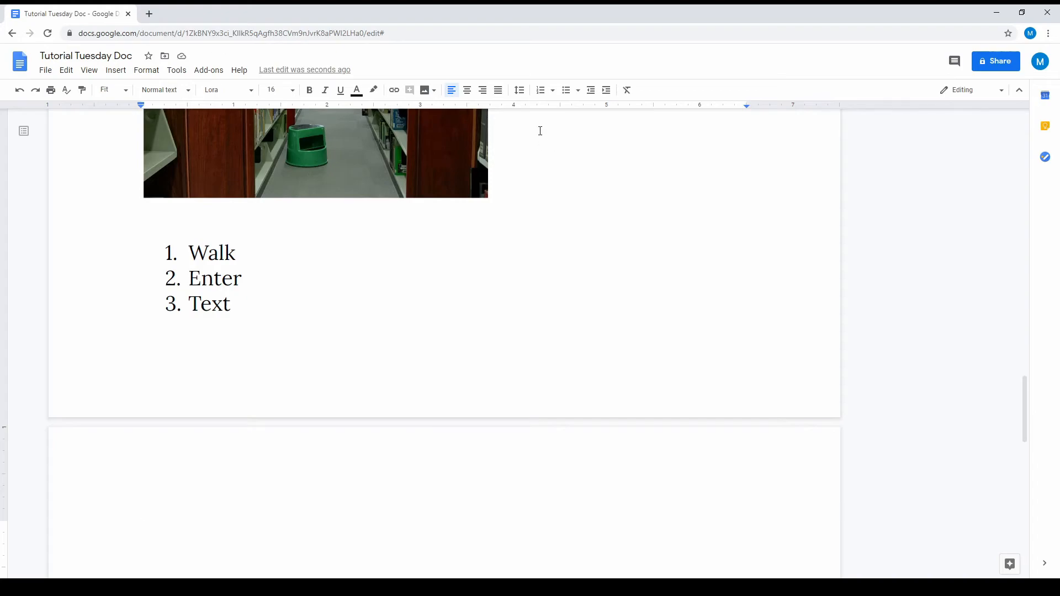
Add a bulleted list below the numbered list with the items "Walk", "Enter" and "Text", and end it on a new line
click(572, 95)
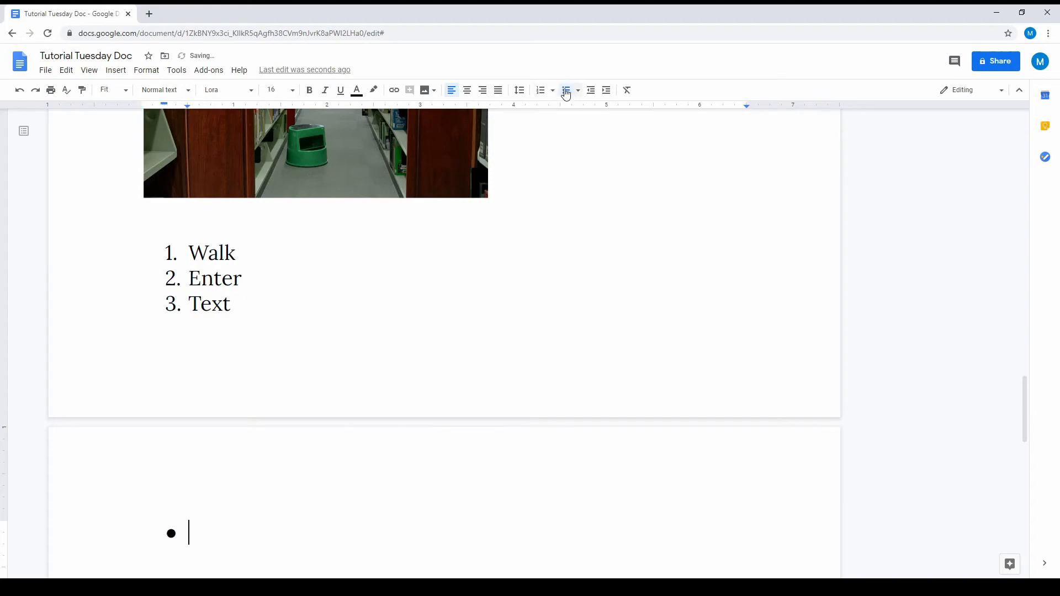
text(Walk)
key(Return)
text(Enter)
key(Return)
text(Text)
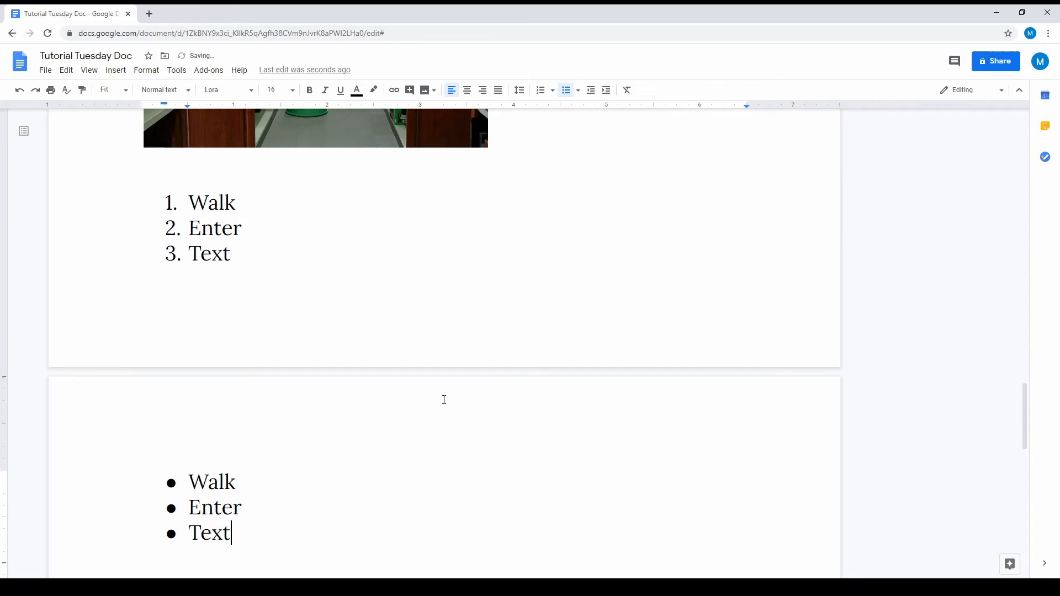
key(Return)
click(567, 90)
Increase the indent of the document's first paragraph by one level and decrease it again
text(A library is a curated collection of sources of information and similar resources, selected by experts and made accessible to a defined community for reference or borrowing, often in a quiet environment conducive to study. It provides physical or digital access to material, and may be a physical location or a virtual space, or both. A library's collection can include books, periodicals, newspapers, manuscripts, films, maps, prints, documents, microform, CDs, cassettes, videotapes, DVDs, Blu-ray Discs, e-books, audiobooks, databases, table games, video games and other formats. Libraries range widely in size up to millions of items. In Latin and Greek, the idea of a bookcase is represented by Bibliotheca and Bibliothēkē (Greek: βιβλιοθήκη): derivatives of these mean library in many modern languages, e.g. French bibliothèque.)
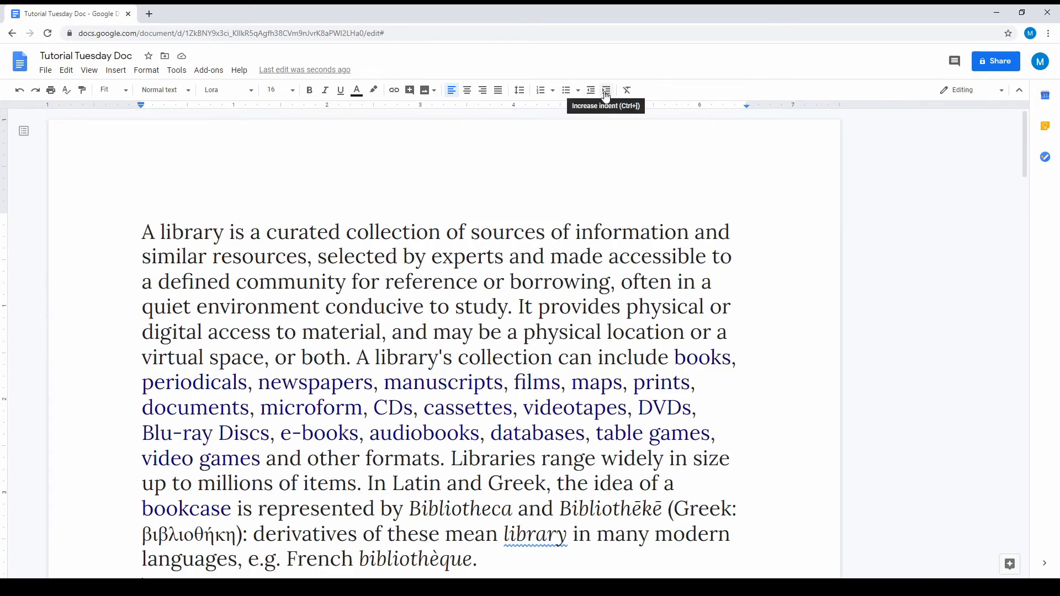
click(146, 230)
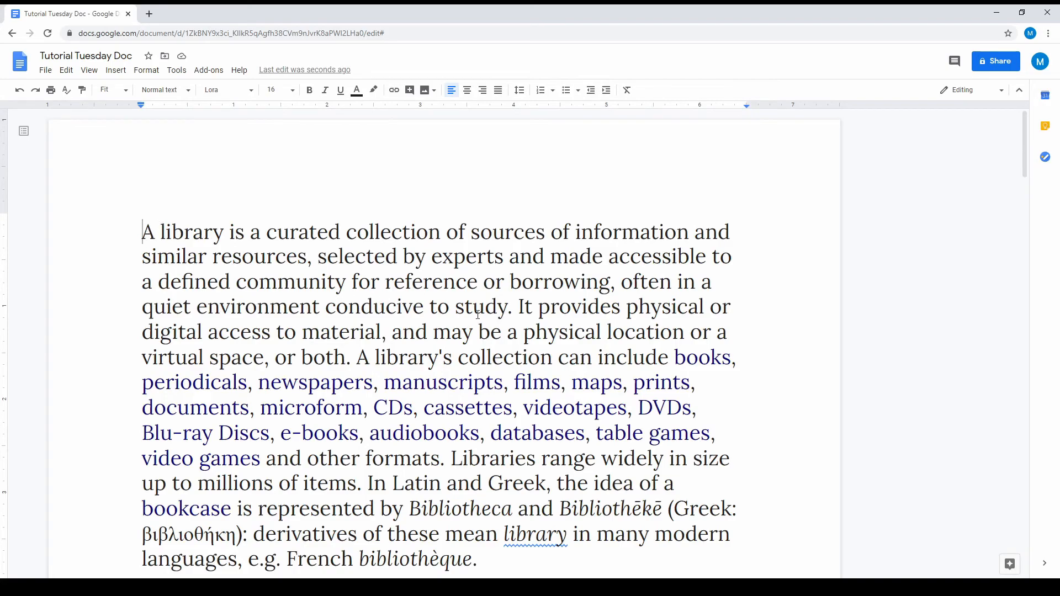
scroll(481, 313, down, 1)
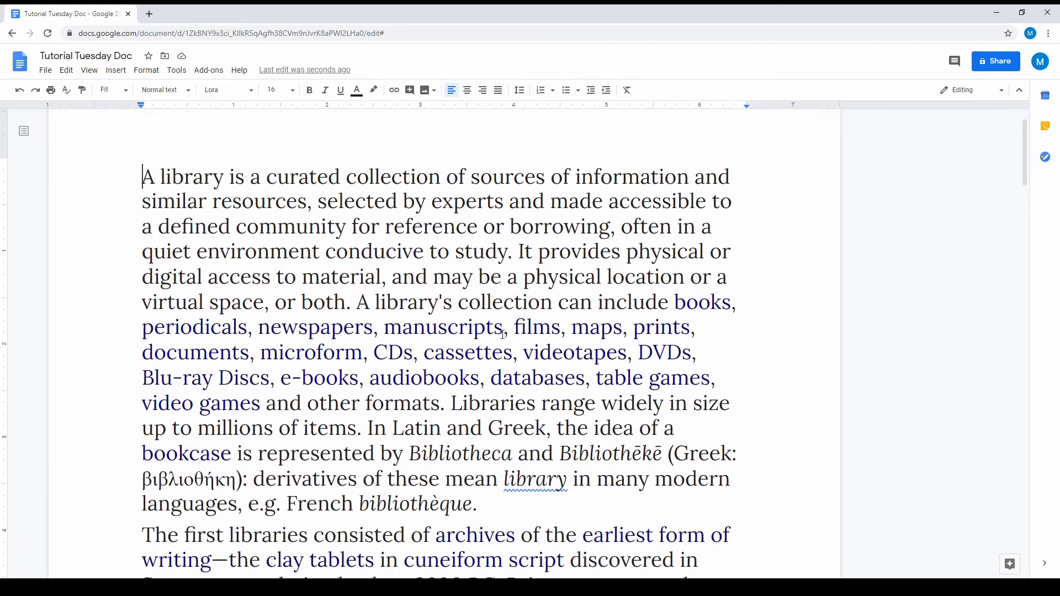
click(608, 92)
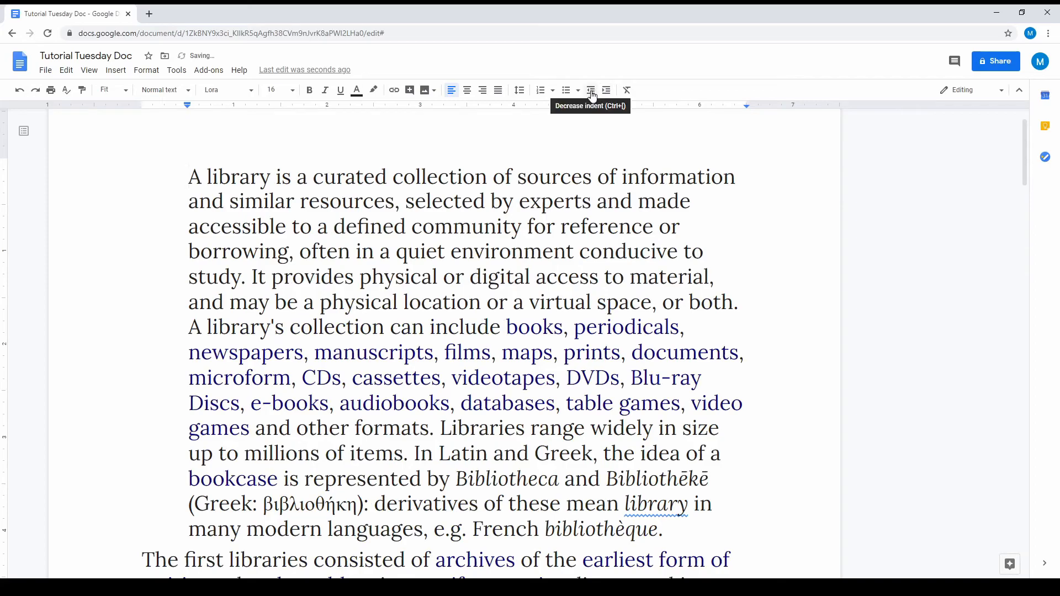
click(591, 91)
Increase the indent of the first three paragraphs together by one level
drag(143, 177, 691, 235)
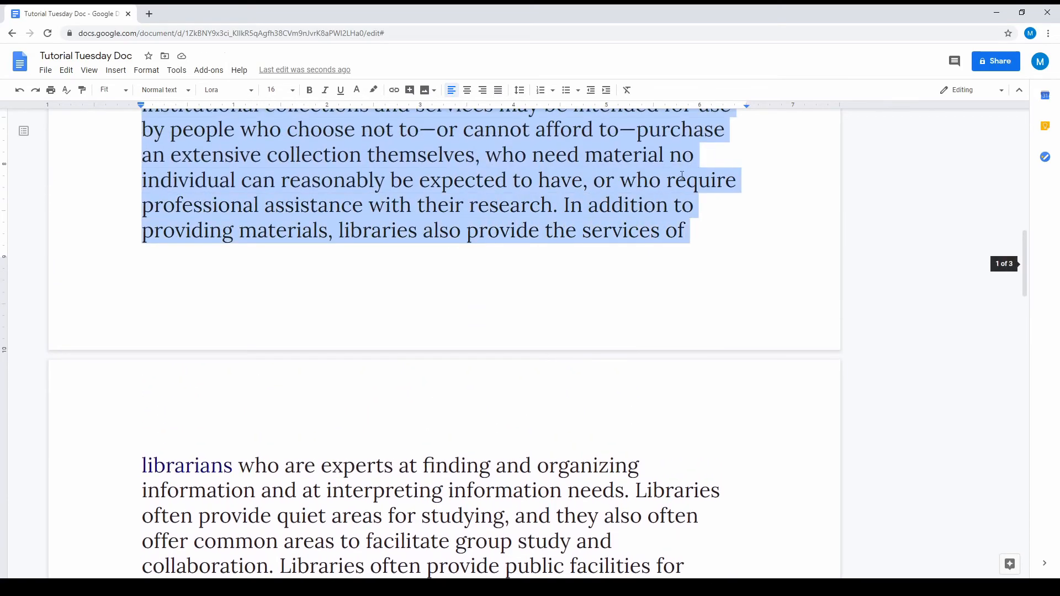
click(607, 90)
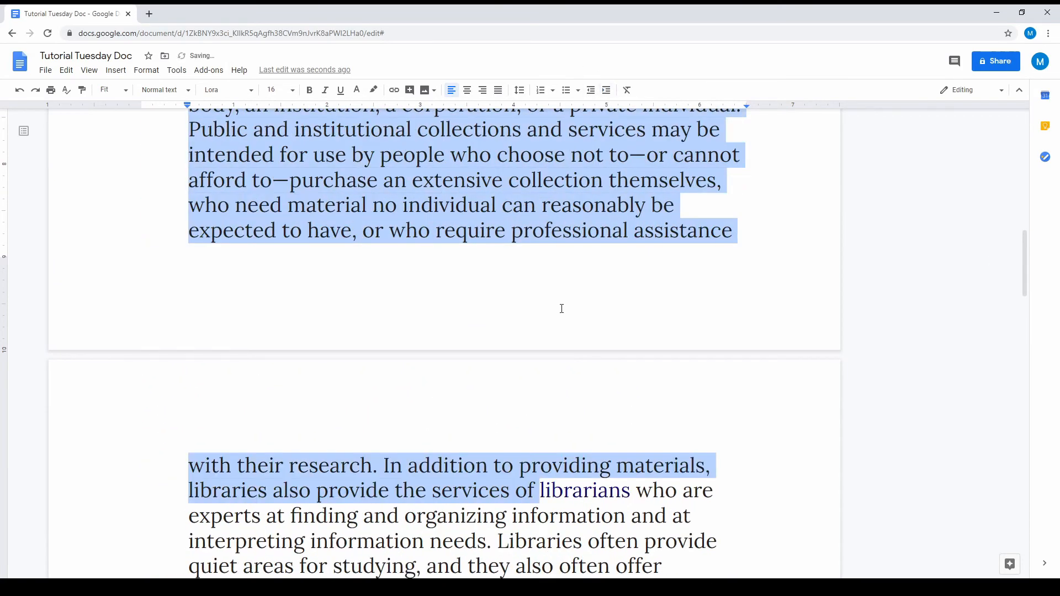
scroll(540, 326, down, 4)
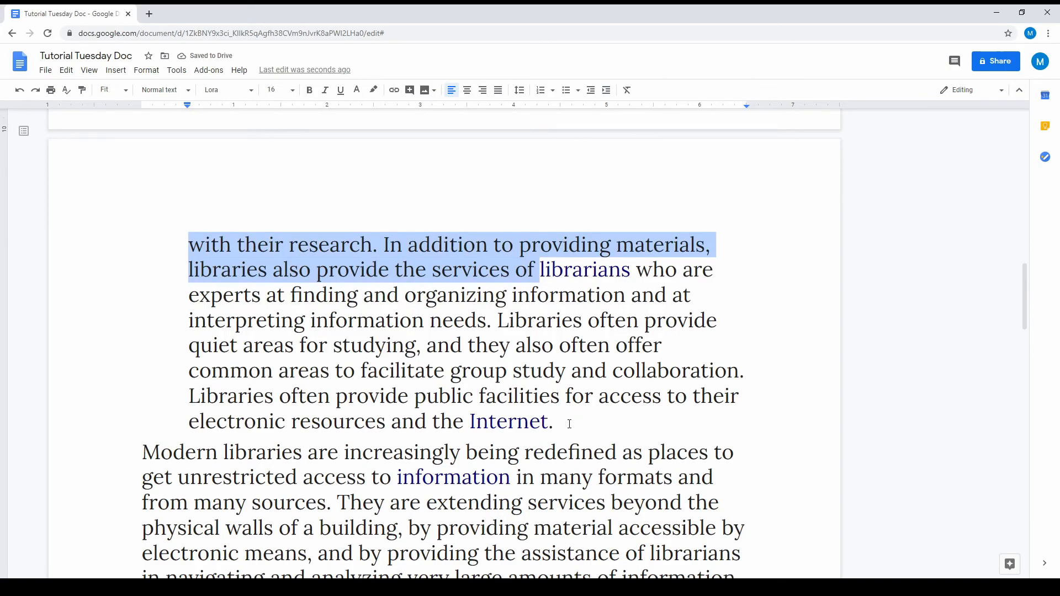
Undo all the recent indent changes to the opening paragraphs
click(21, 91)
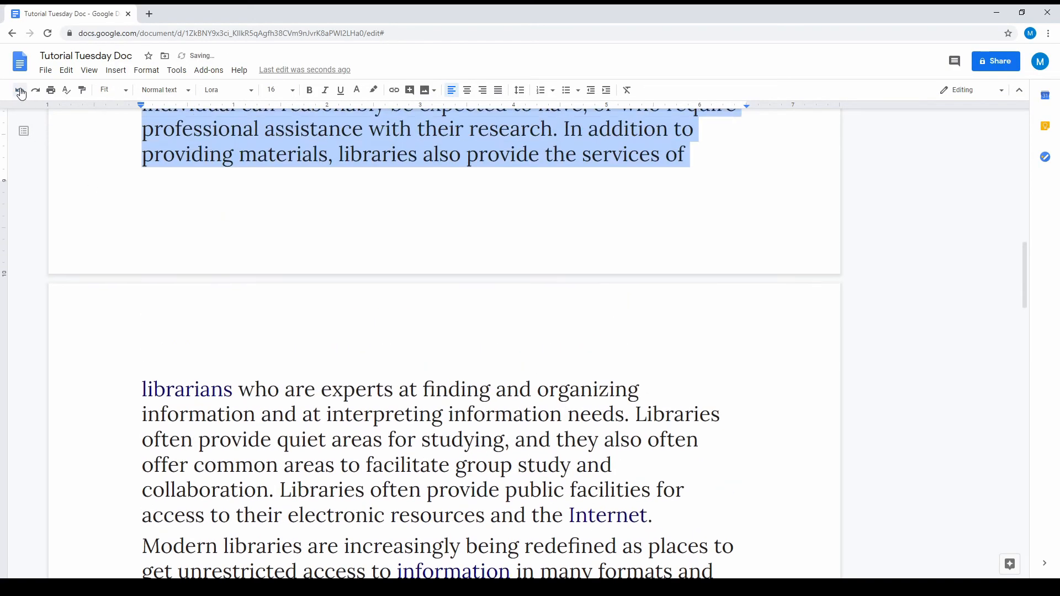
click(21, 91)
click(21, 91)
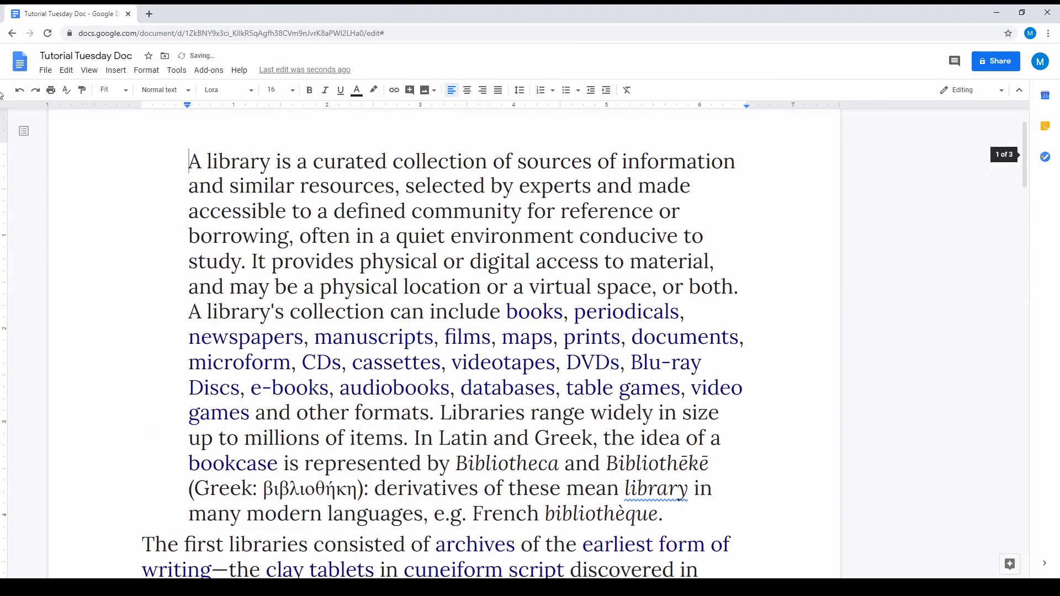
click(20, 91)
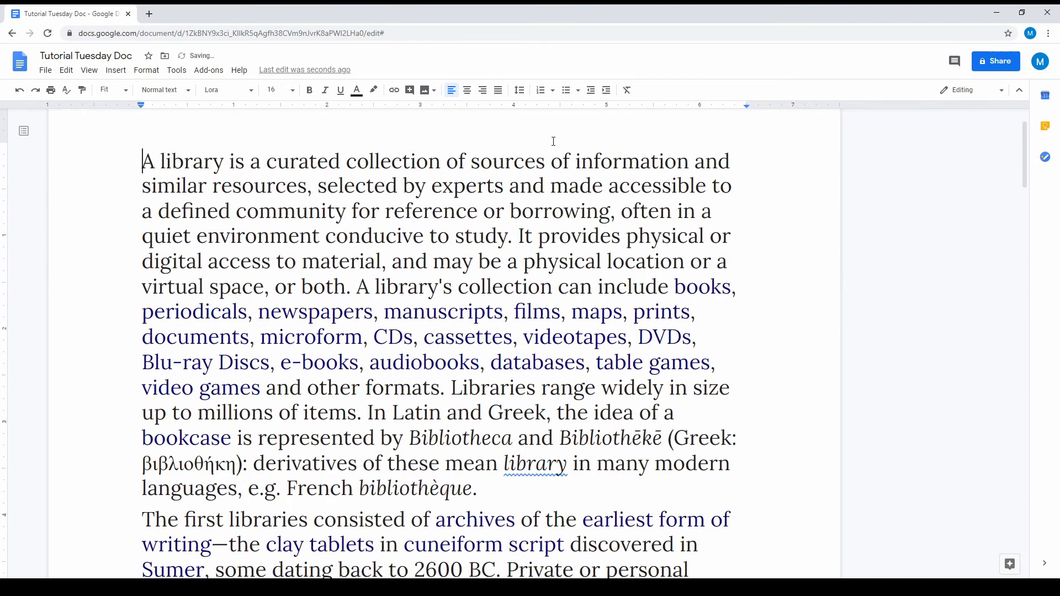
Clear all formatting from the document's first paragraph
scroll(552, 142, up, 1)
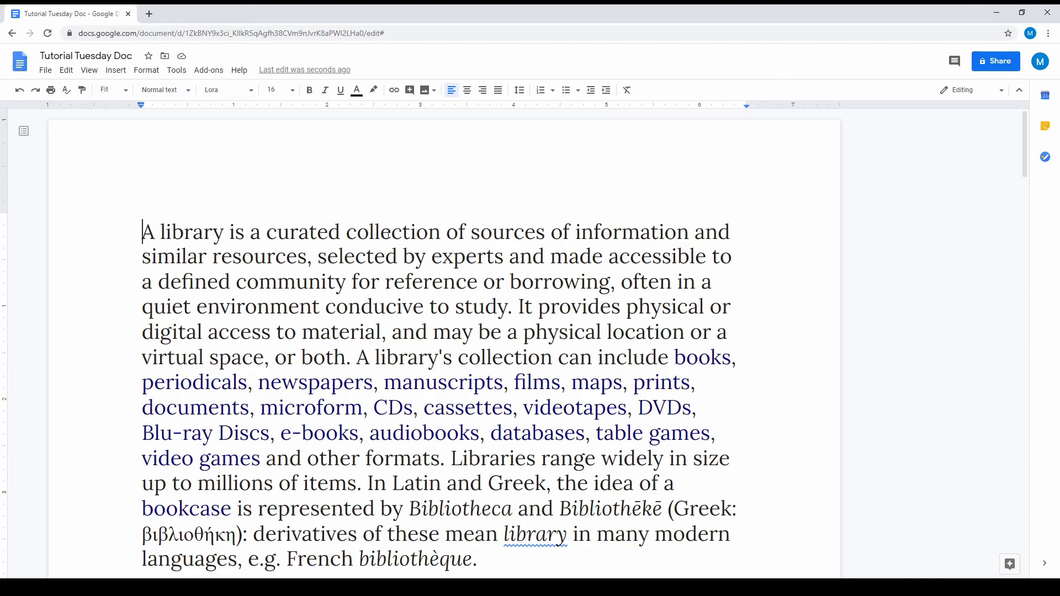
drag(142, 229, 481, 553)
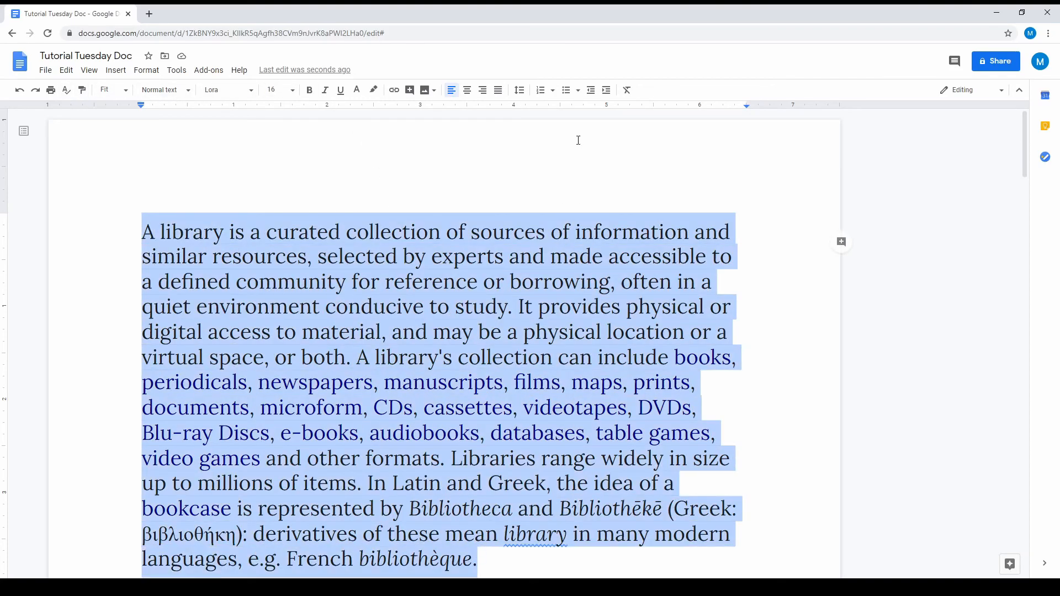
click(628, 91)
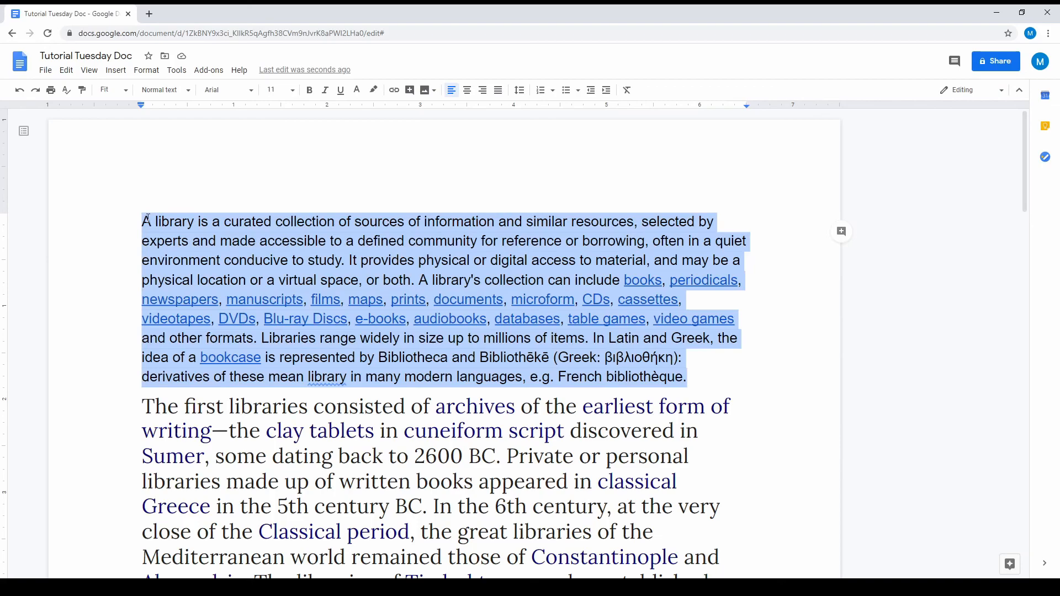
Clear the formatting of the entire document and deselect the text
key(ctrl+a)
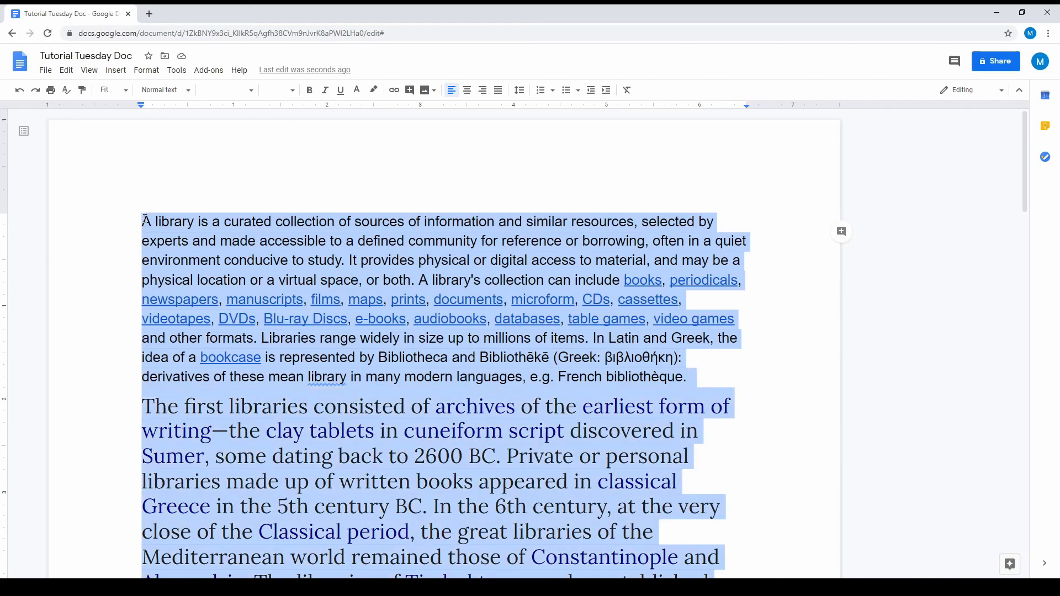
click(627, 90)
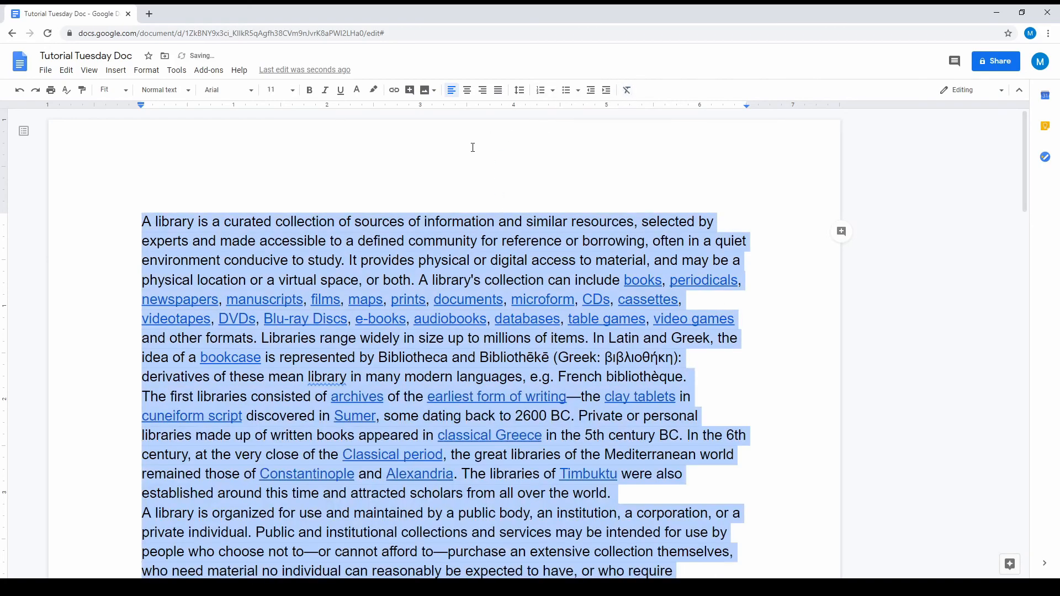
click(305, 200)
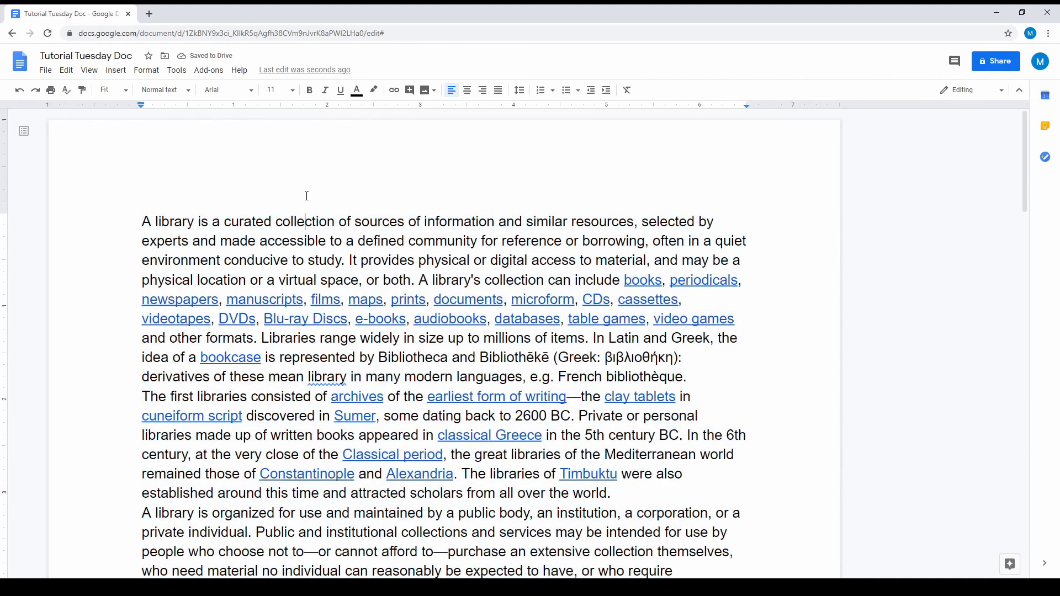